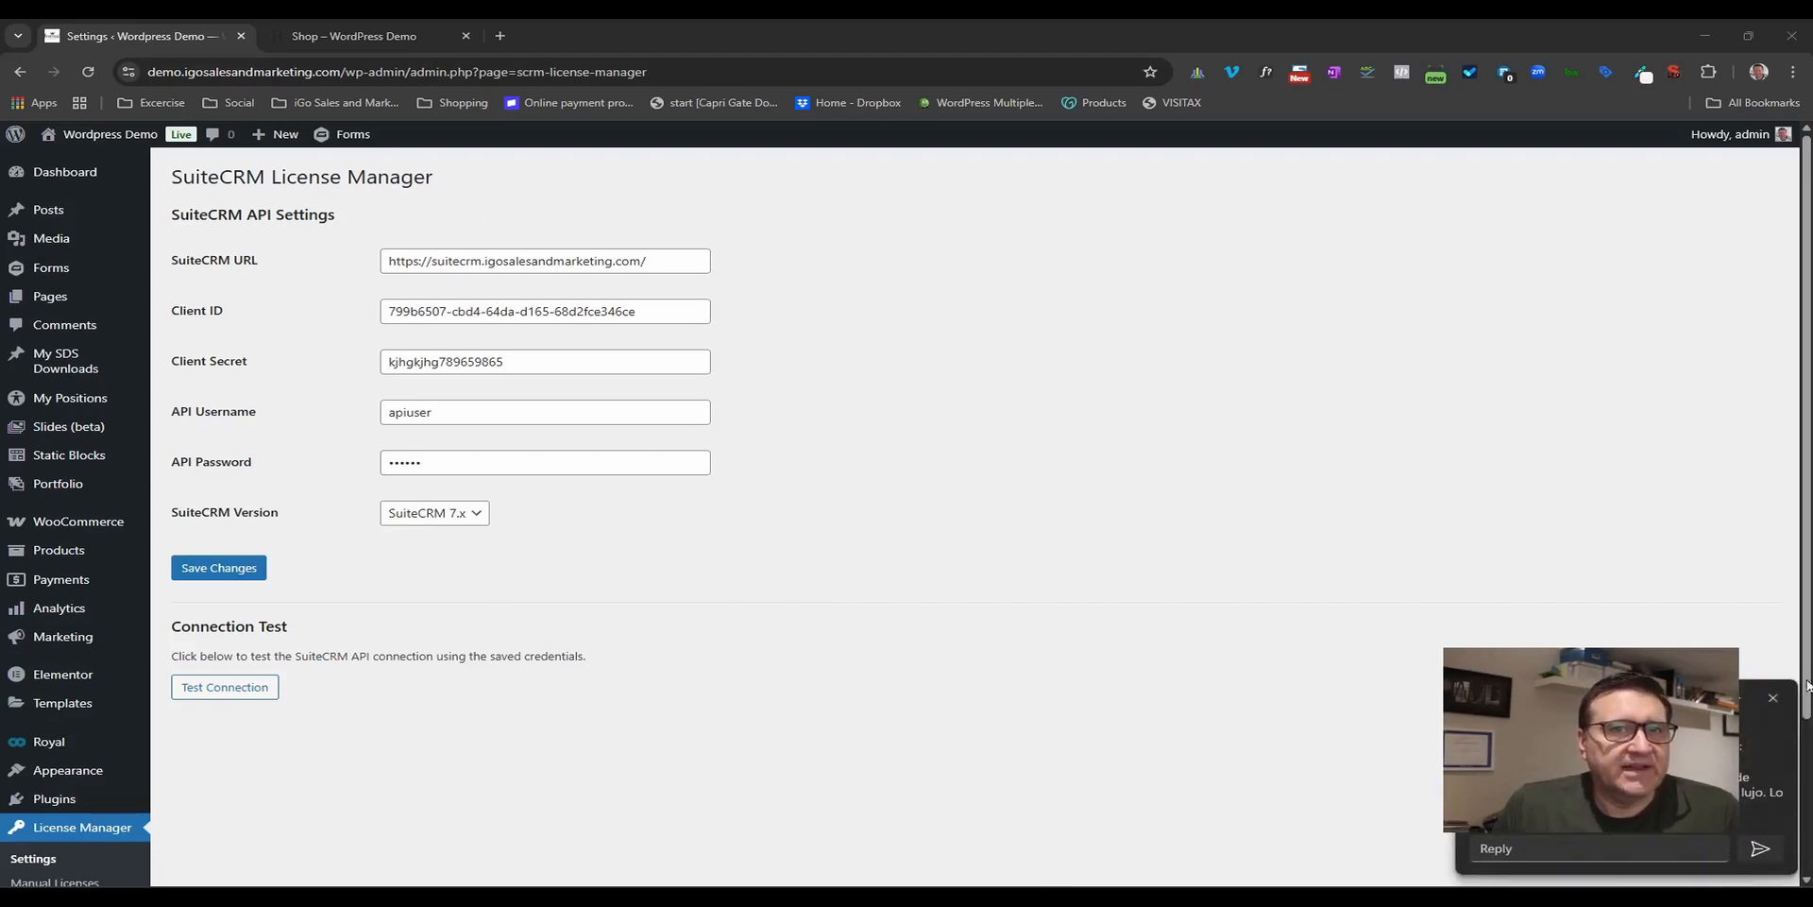
- Open the License Manager's Manual Licenses page to view the manual license creation form
{"action": "left_click", "coordinate": [1773, 696]}
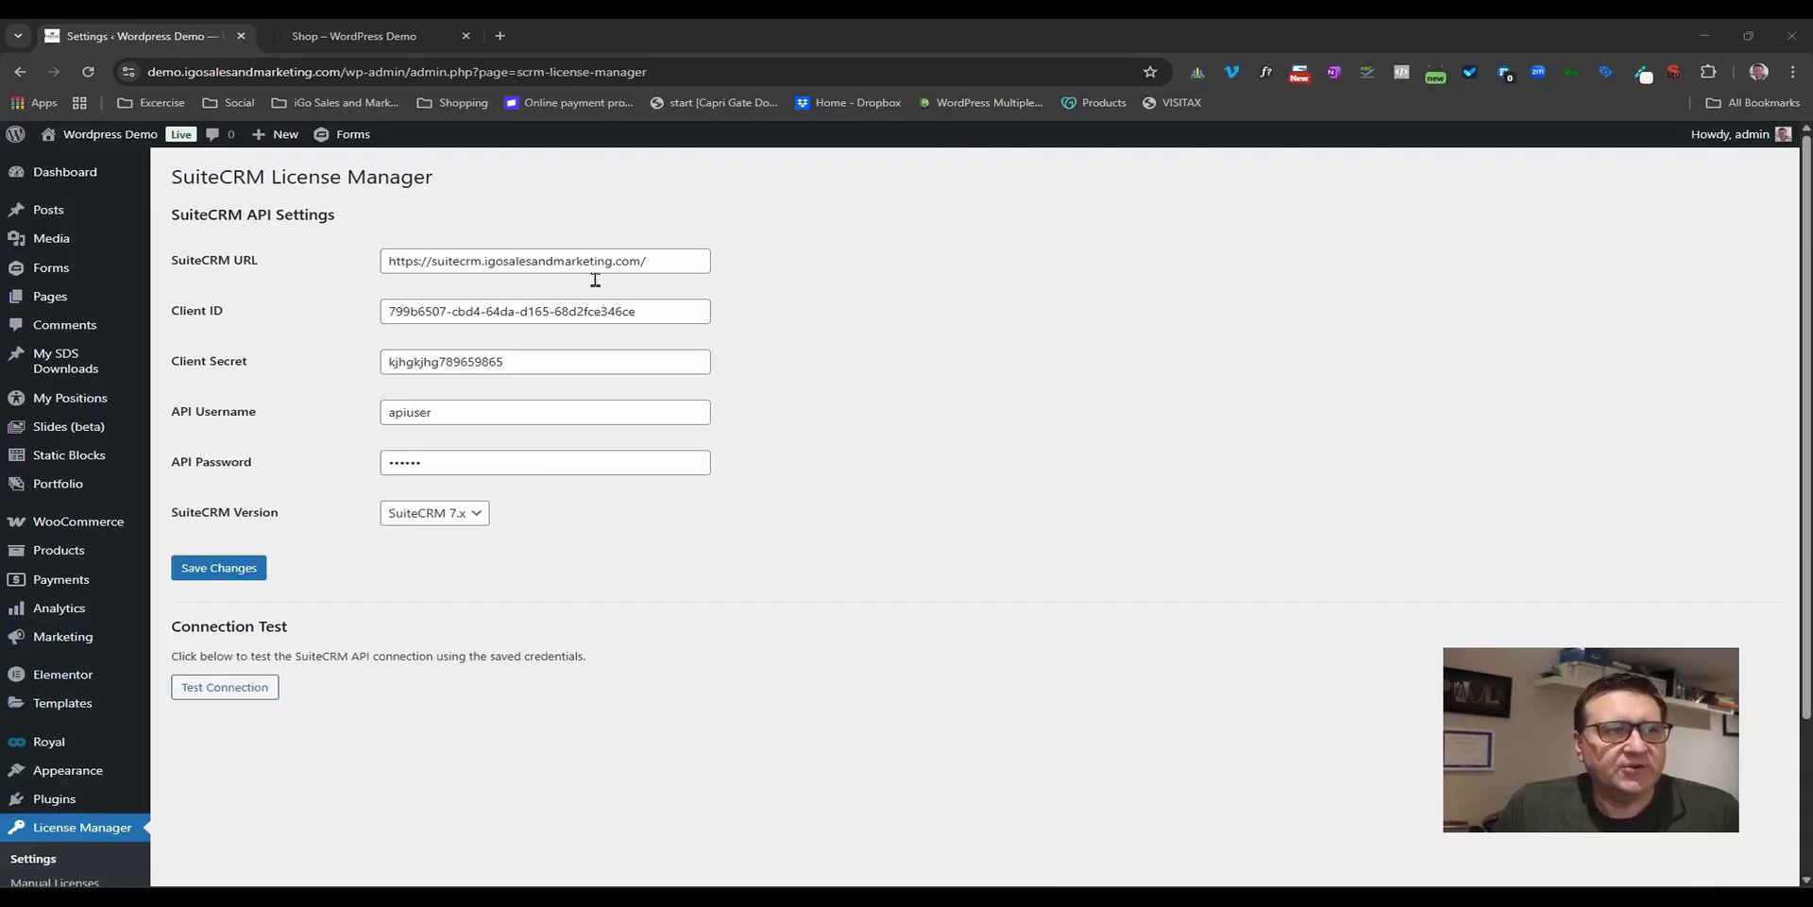
{"action": "scroll", "coordinate": [628, 336], "scroll_direction": "down", "scroll_amount": 3}
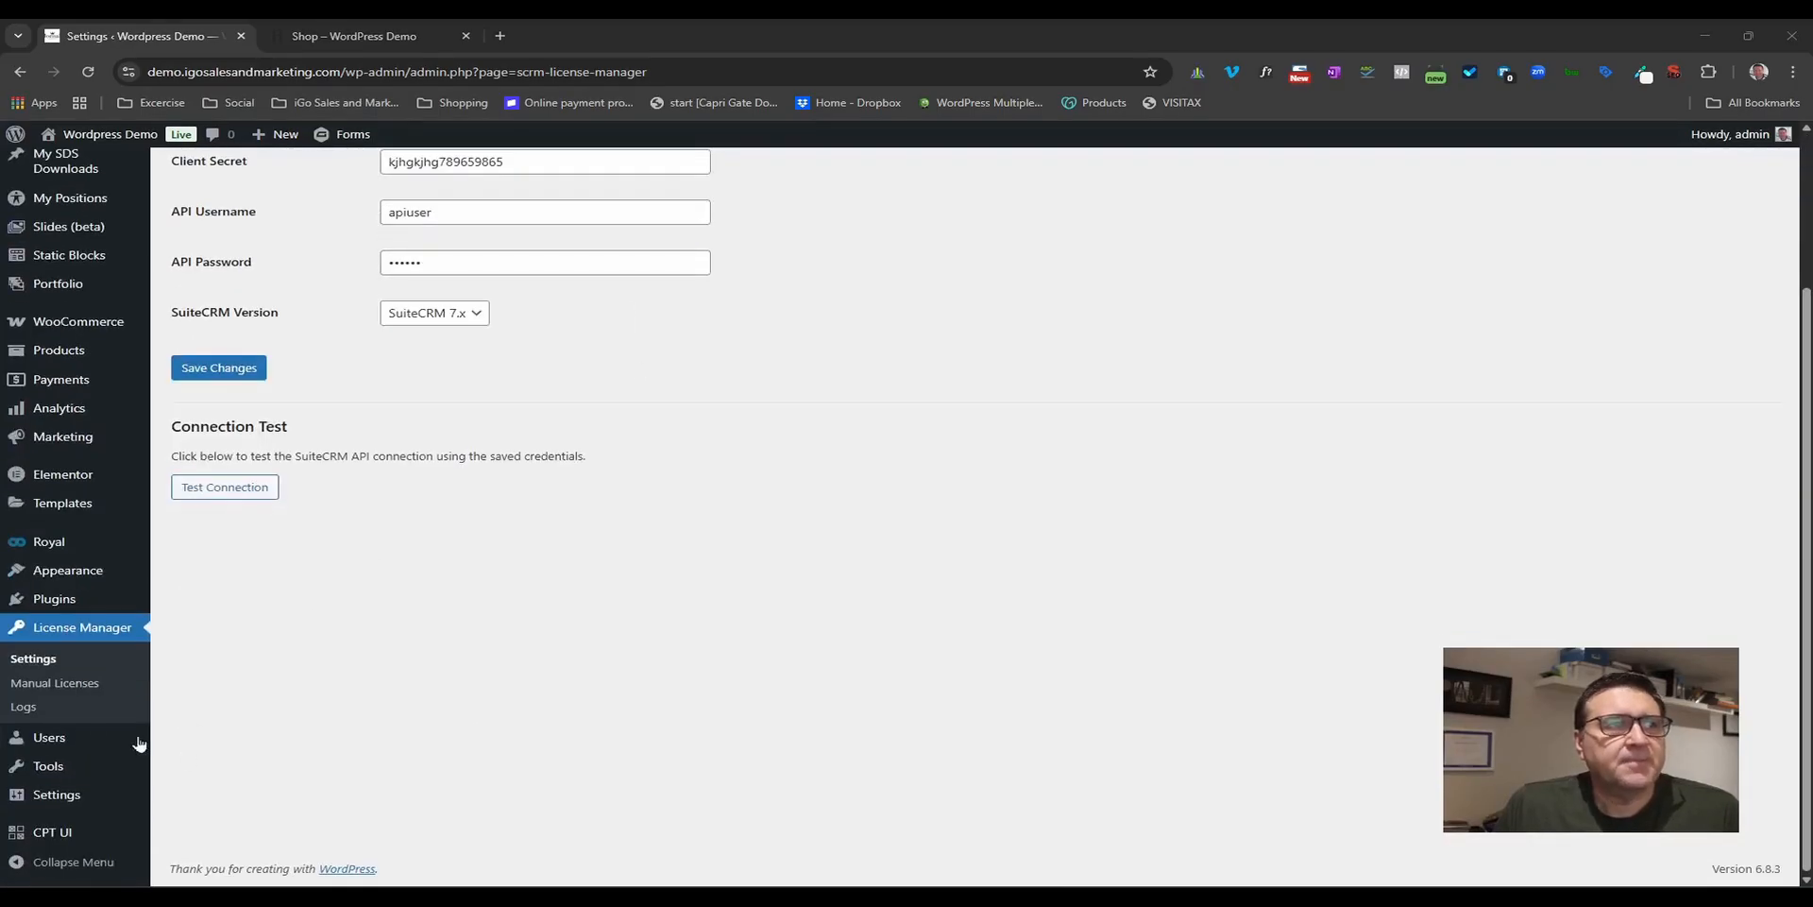
{"action": "left_click", "coordinate": [56, 694]}
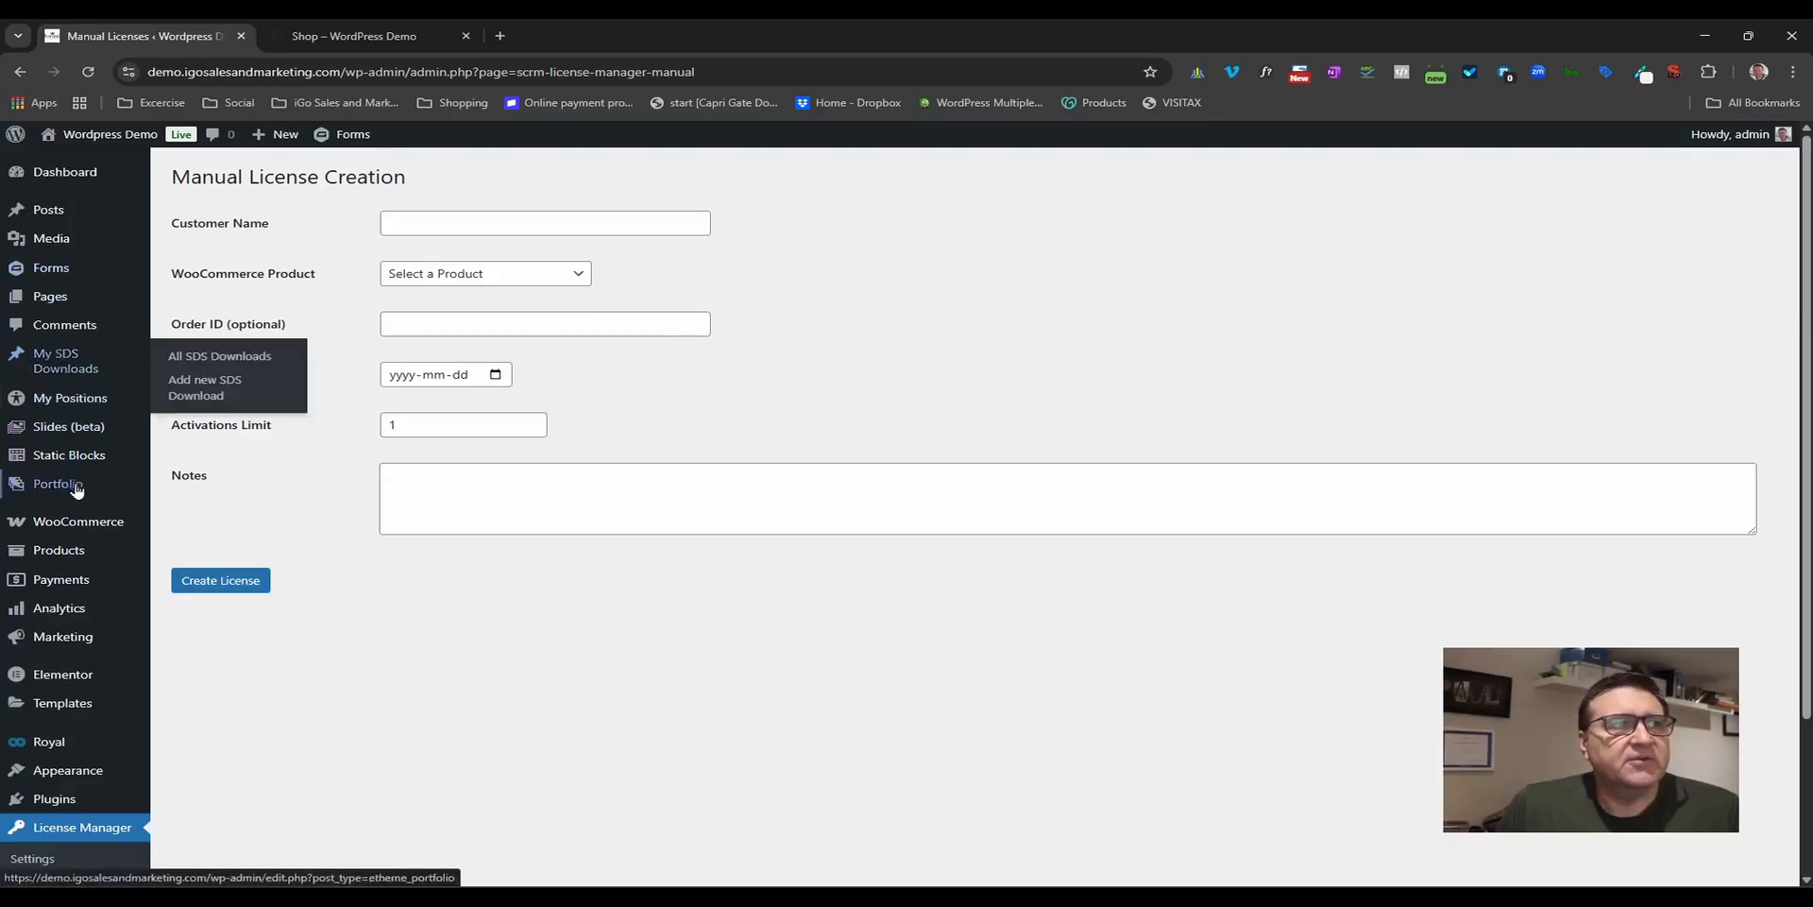
- Open the GF Spam Blocker product for editing from the WooCommerce product list
{"action": "mouse_move", "coordinate": [114, 526]}
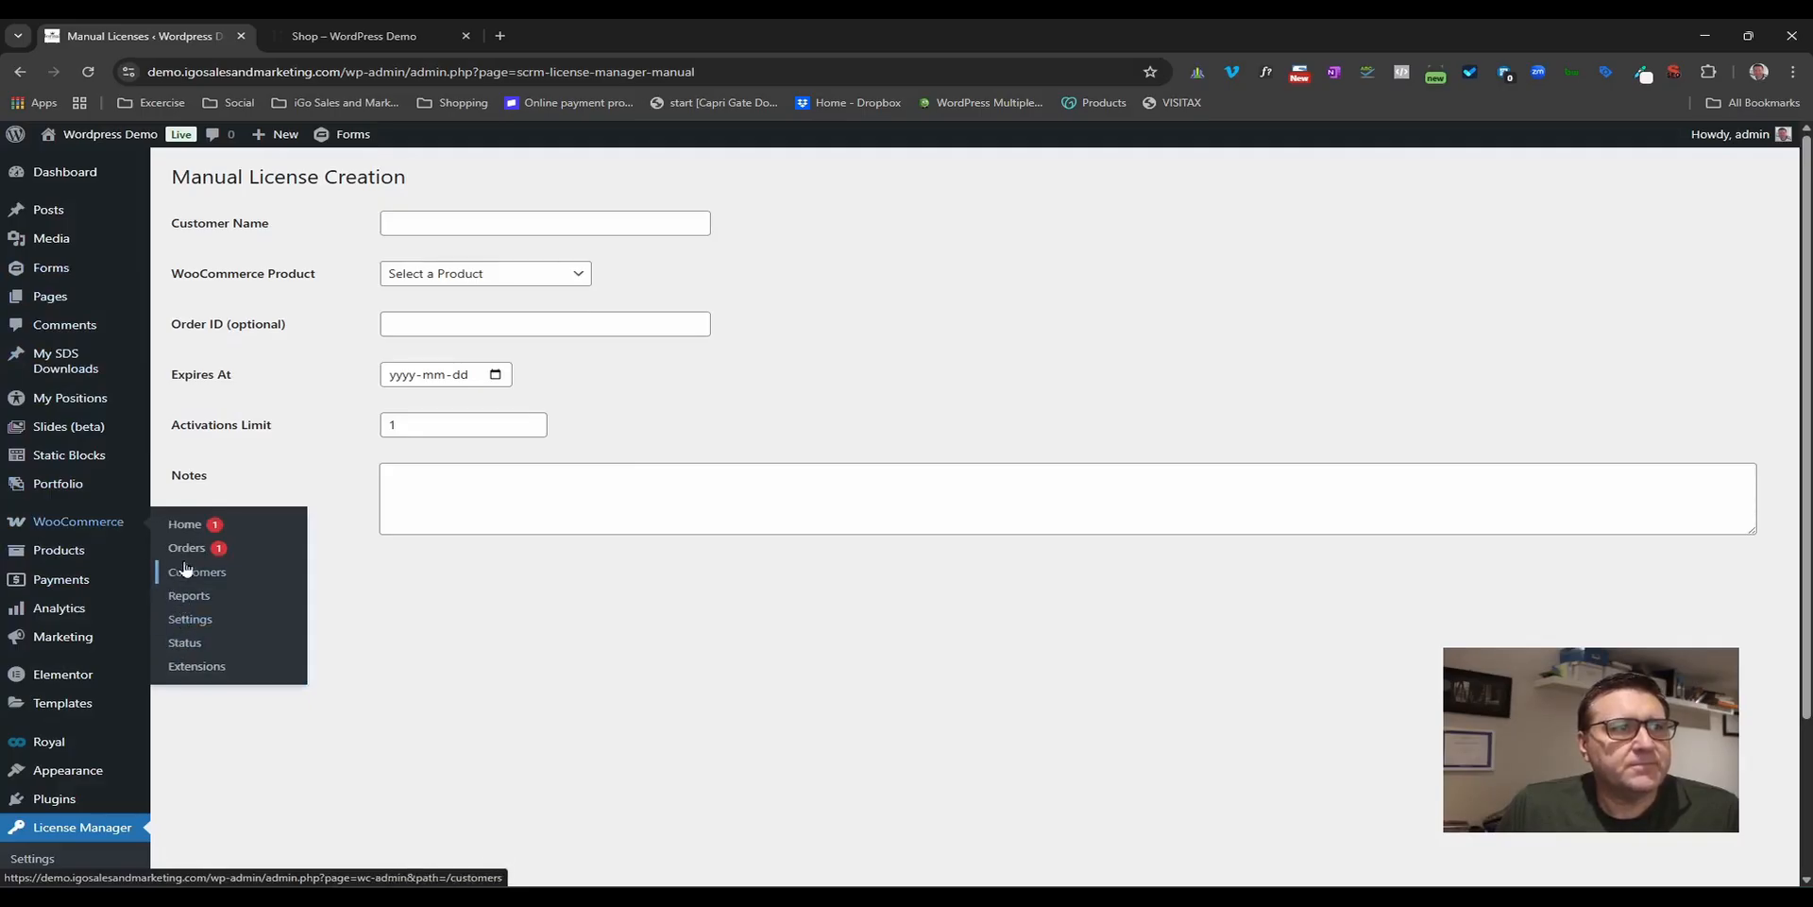
{"action": "mouse_move", "coordinate": [83, 562]}
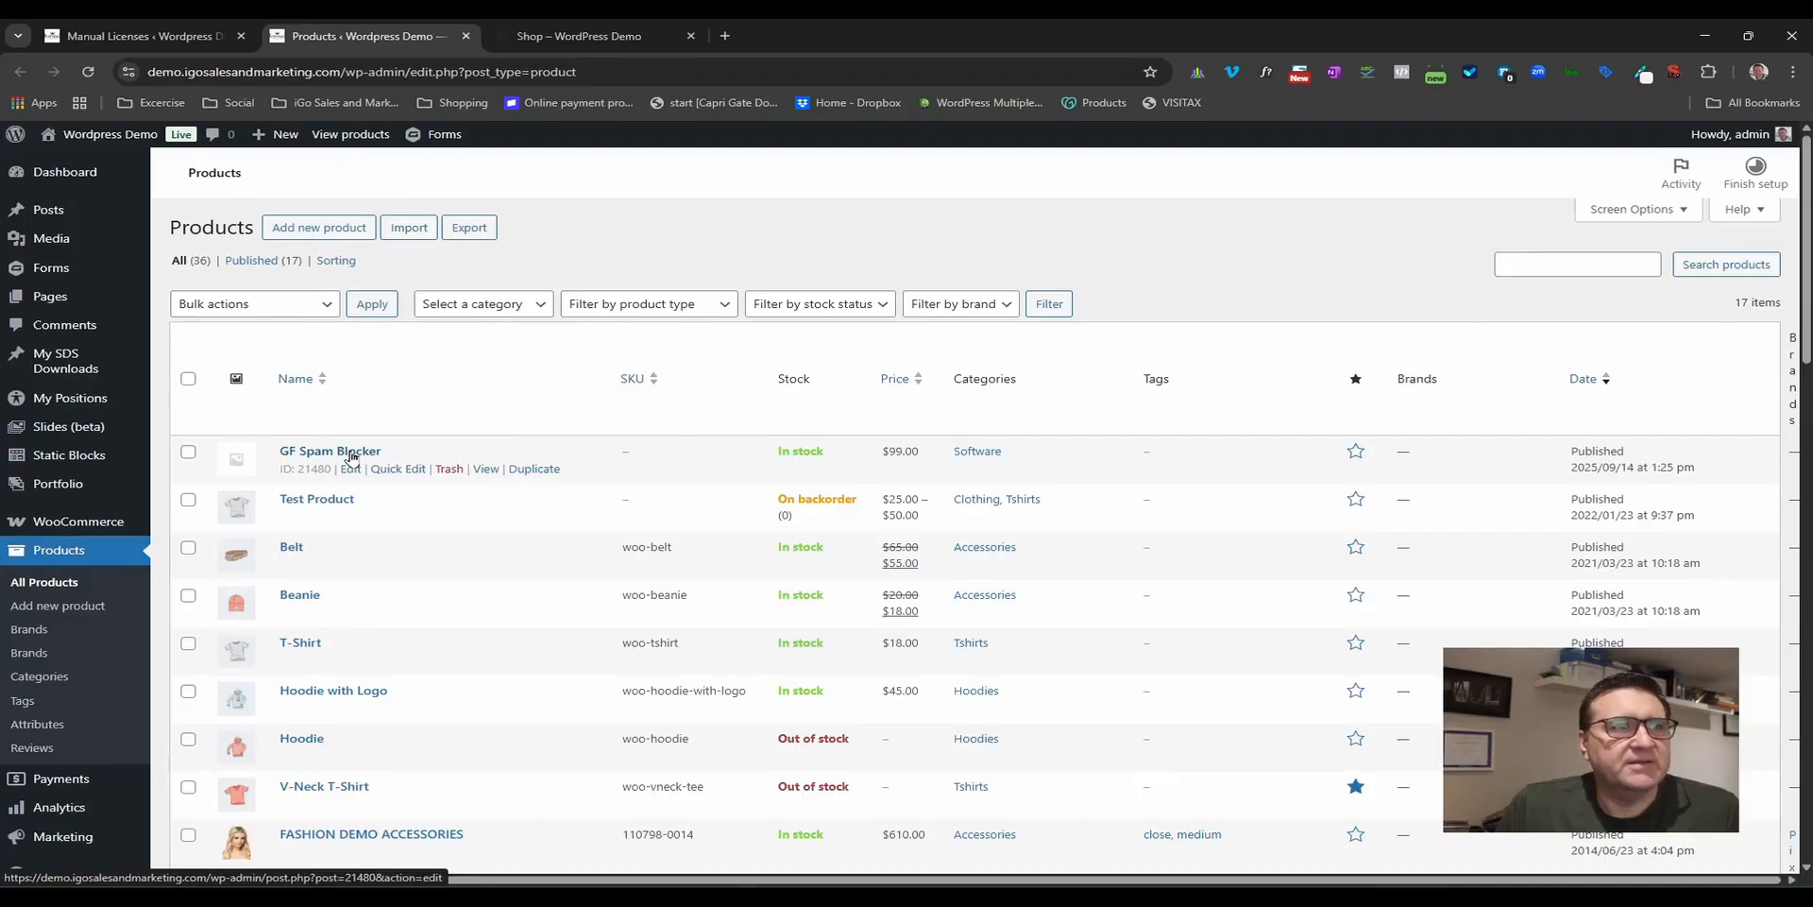
{"action": "left_click", "coordinate": [350, 454]}
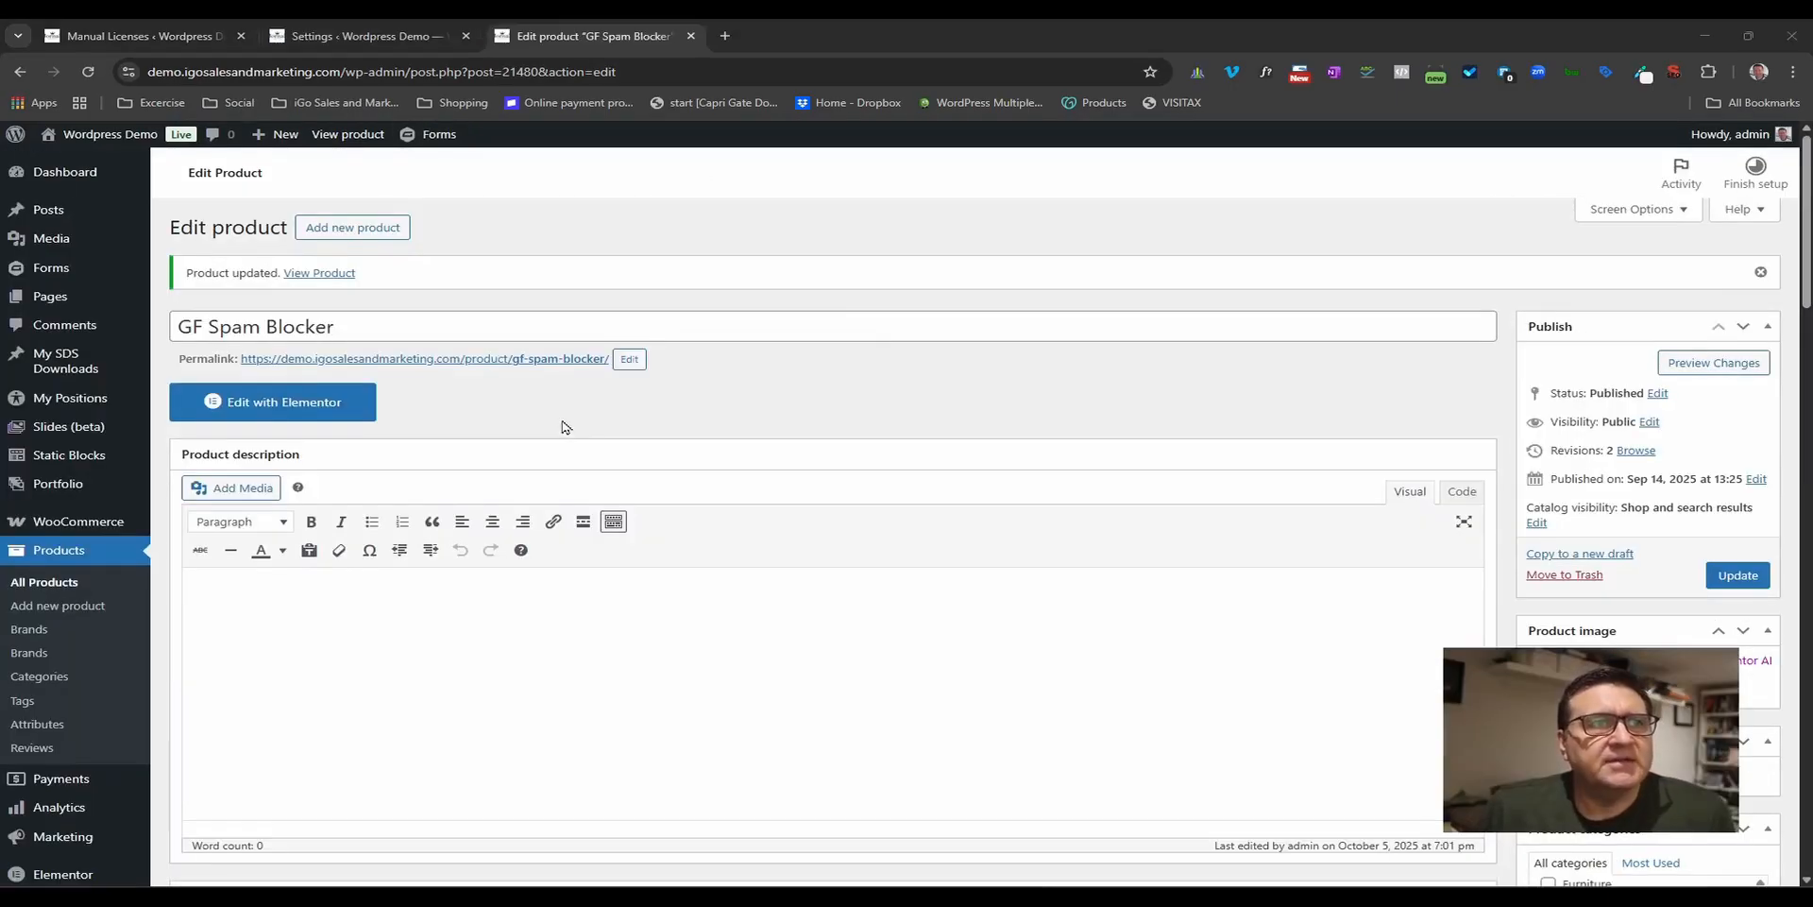
- Search the SuiteCRM products for "gf" and link GF Spam Blocker to this product in its general data
{"action": "scroll", "coordinate": [562, 428], "scroll_direction": "down", "scroll_amount": 15}
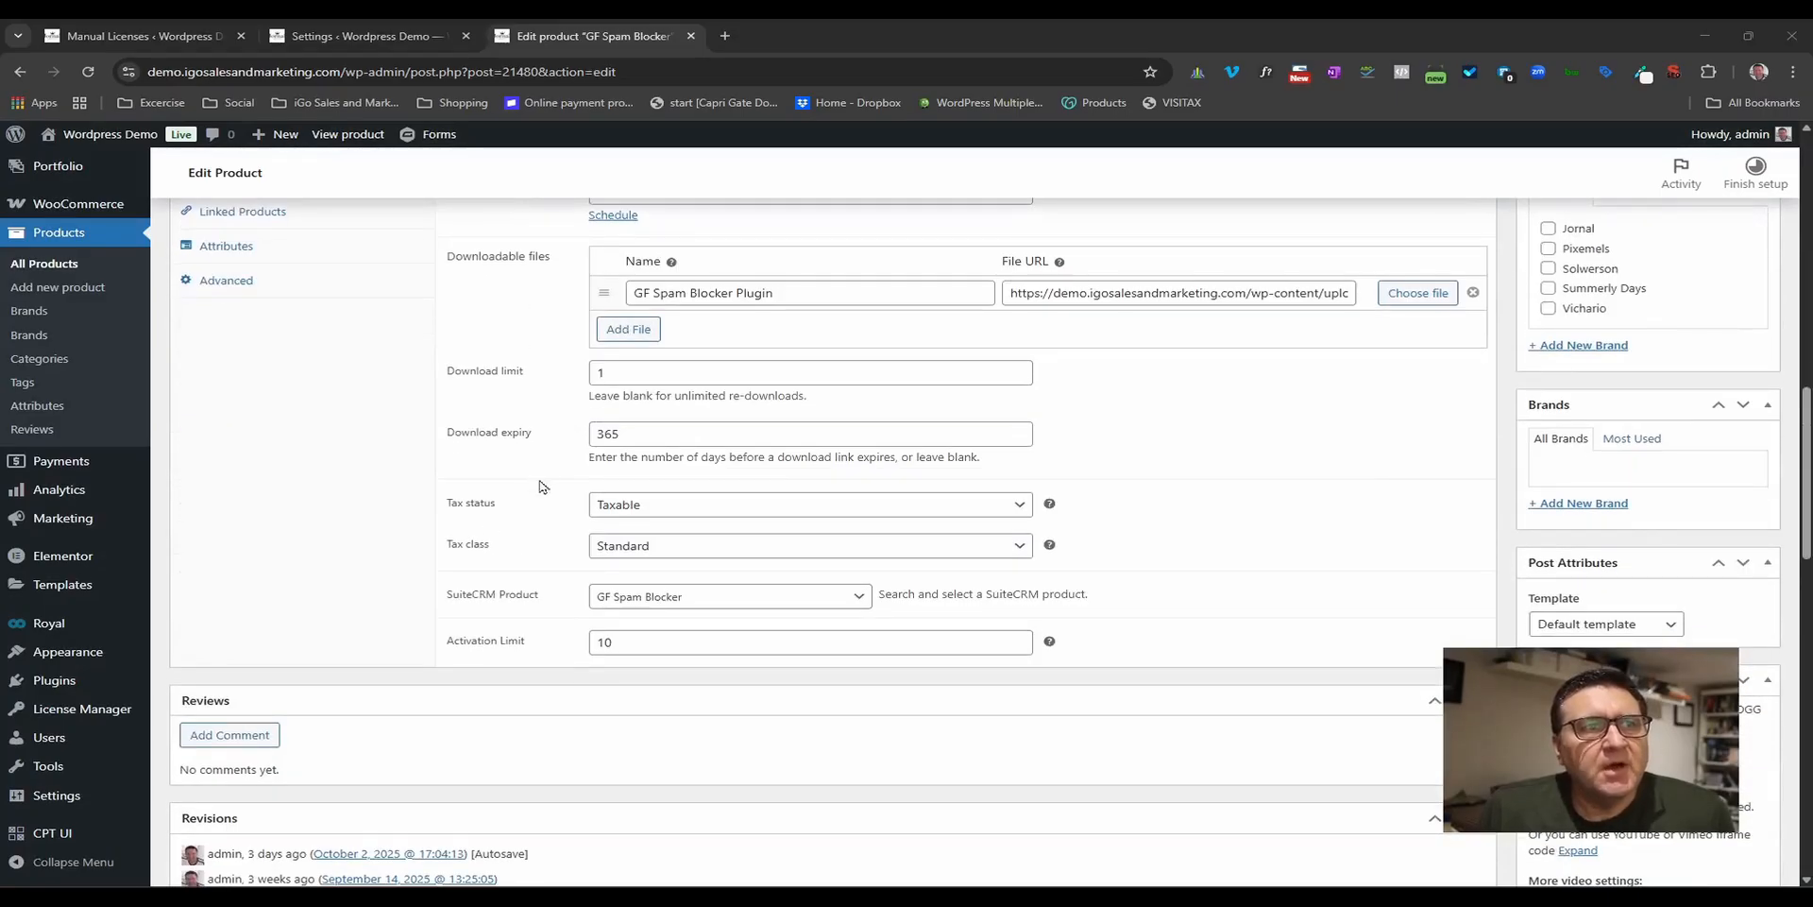
{"action": "left_click", "coordinate": [761, 607]}
{"action": "type", "text": "gf"}
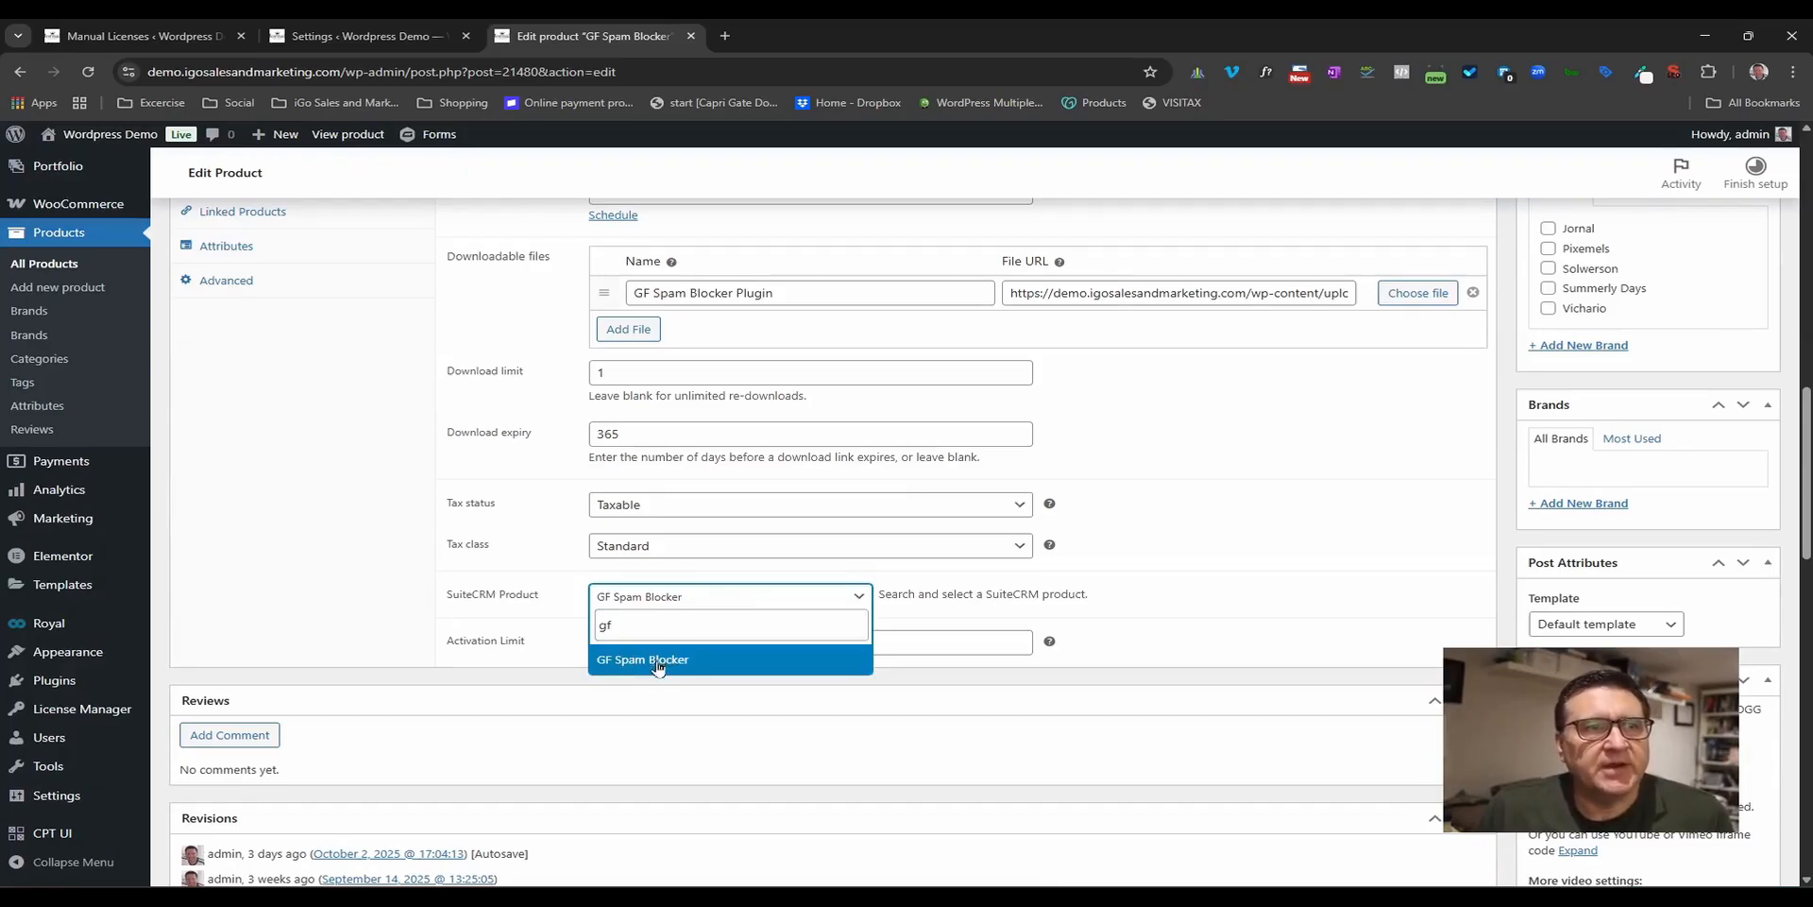
{"action": "left_click", "coordinate": [659, 661]}
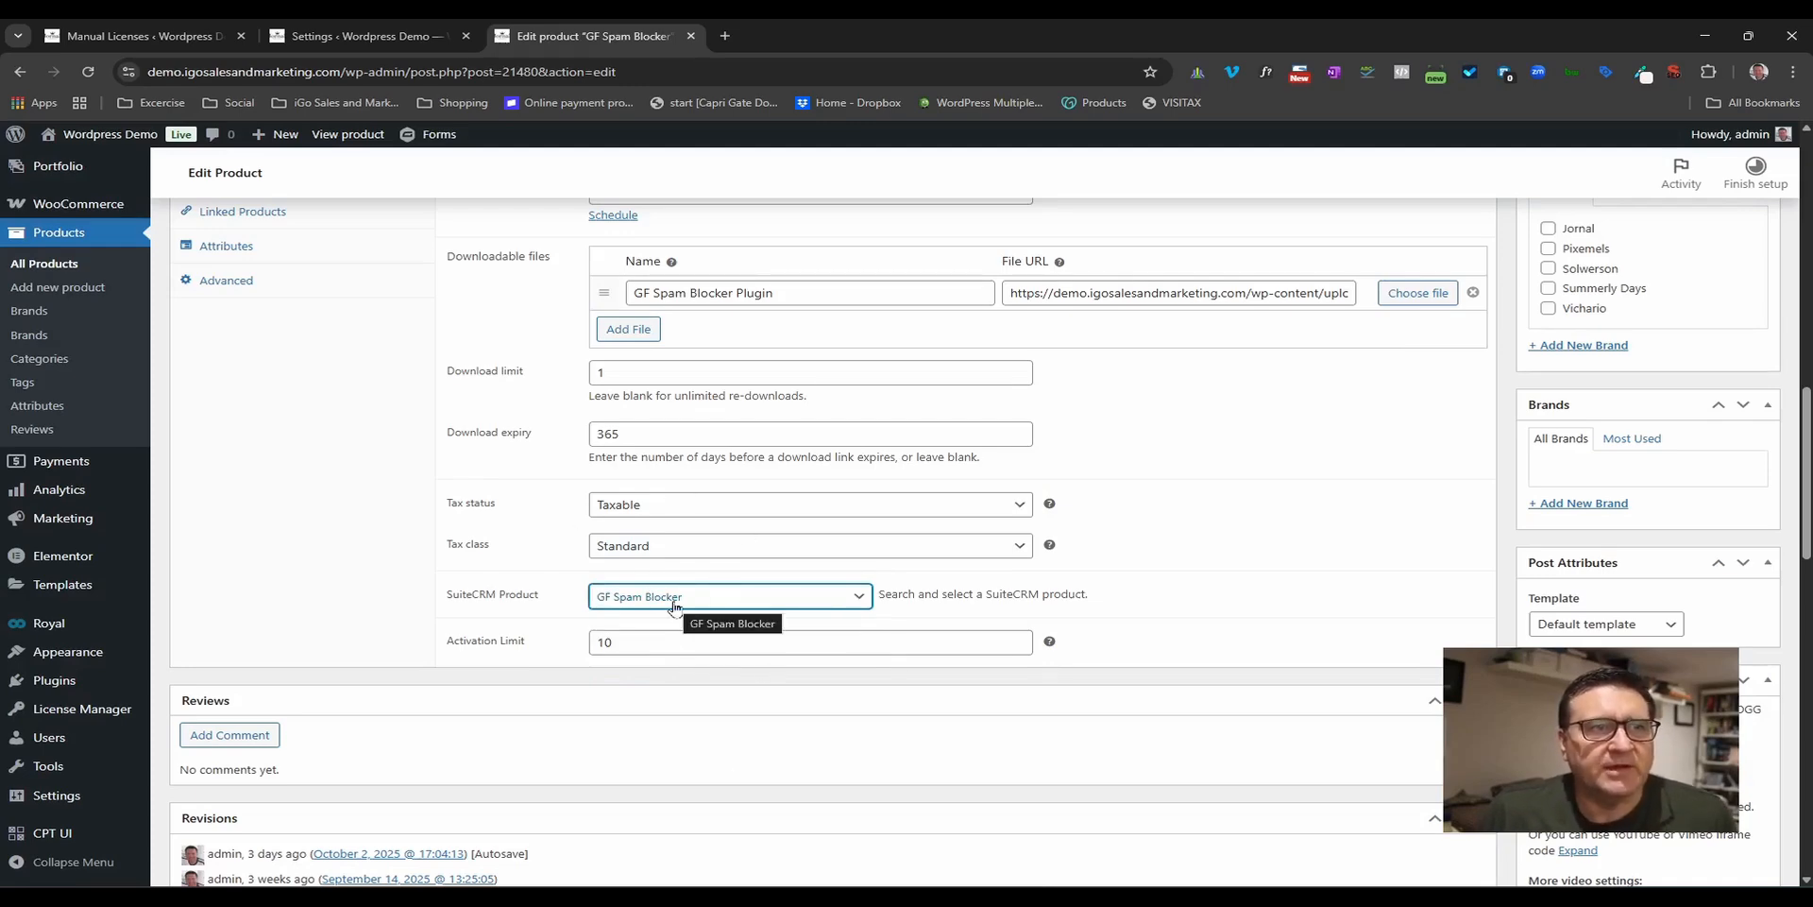
- Update the GF Spam Blocker product to save its SuiteCRM product link
{"action": "scroll", "coordinate": [1341, 478], "scroll_direction": "up", "scroll_amount": 10}
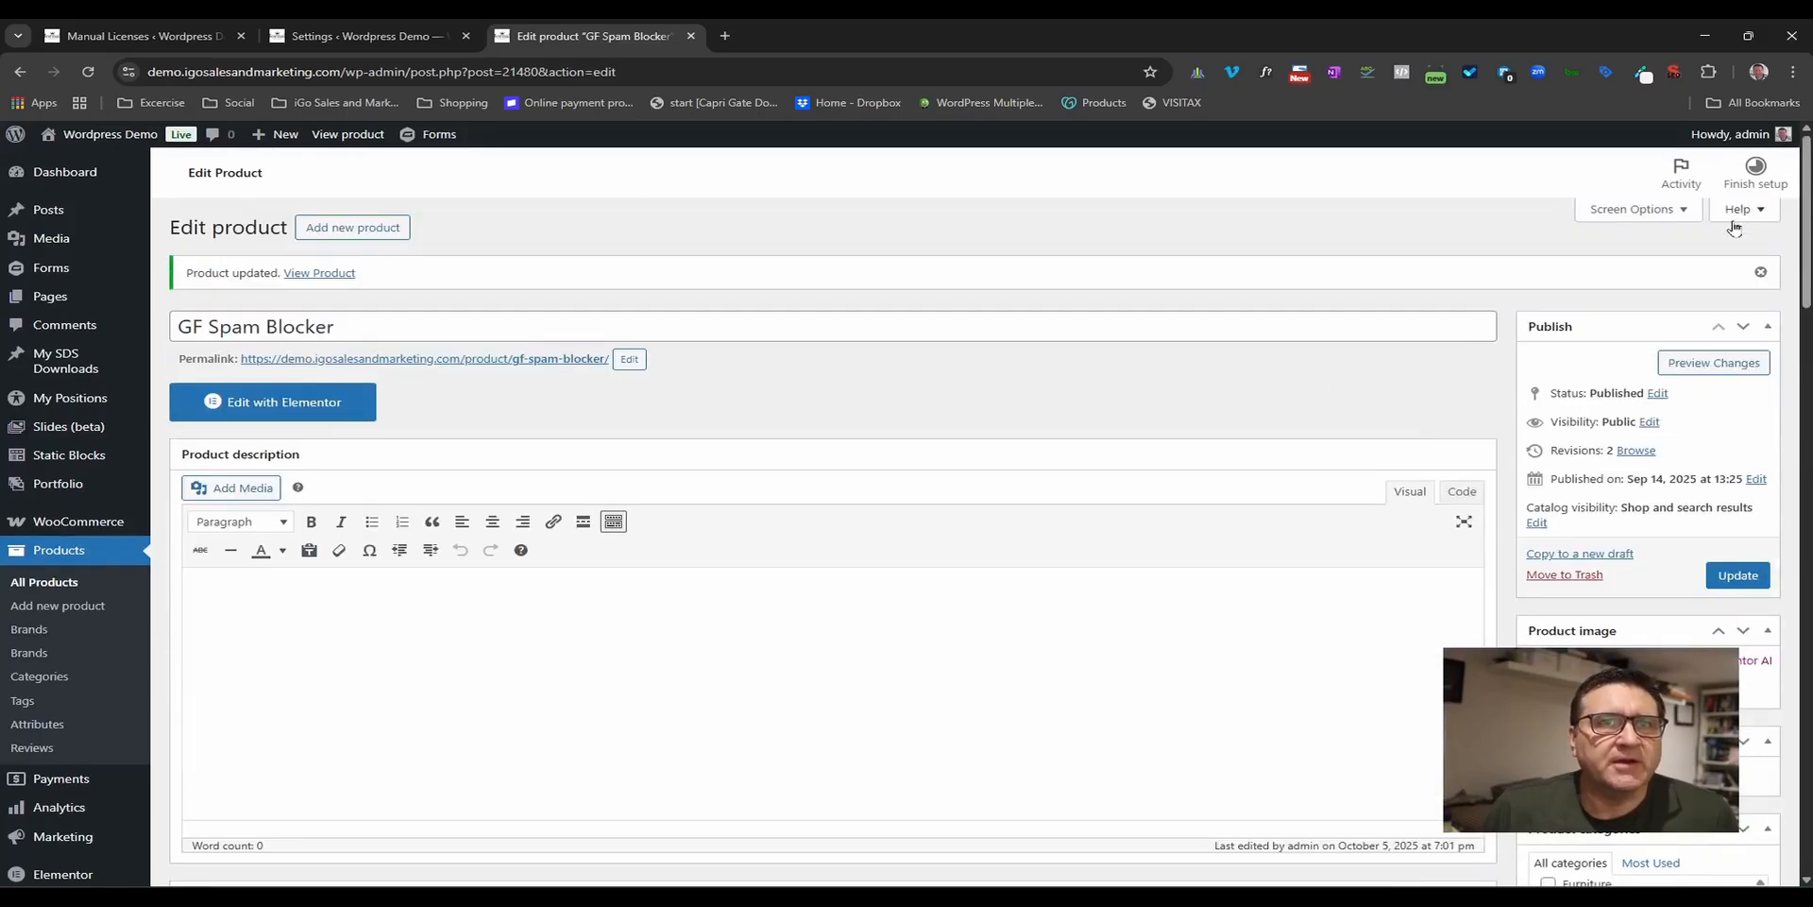
{"action": "left_click_drag", "start_coordinate": [1460, 42], "coordinate": [770, 251]}
{"action": "left_click", "coordinate": [1072, 479]}
{"action": "left_click", "coordinate": [1086, 238]}
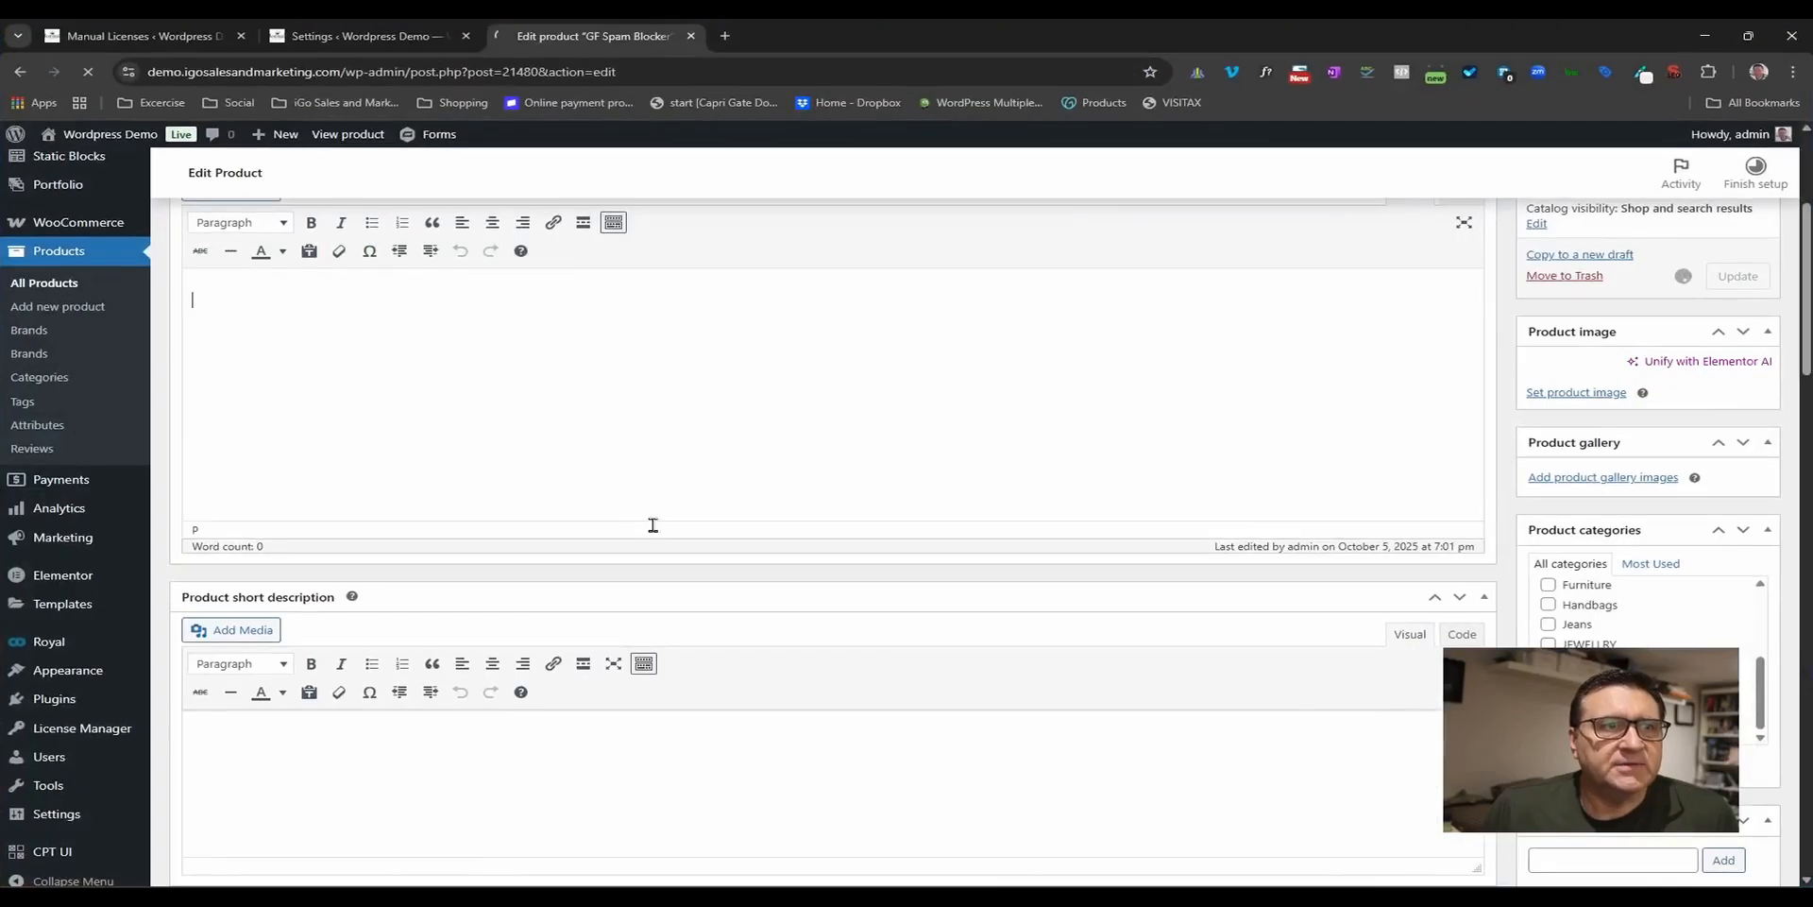
{"action": "scroll", "coordinate": [1077, 473], "scroll_direction": "down", "scroll_amount": 5}
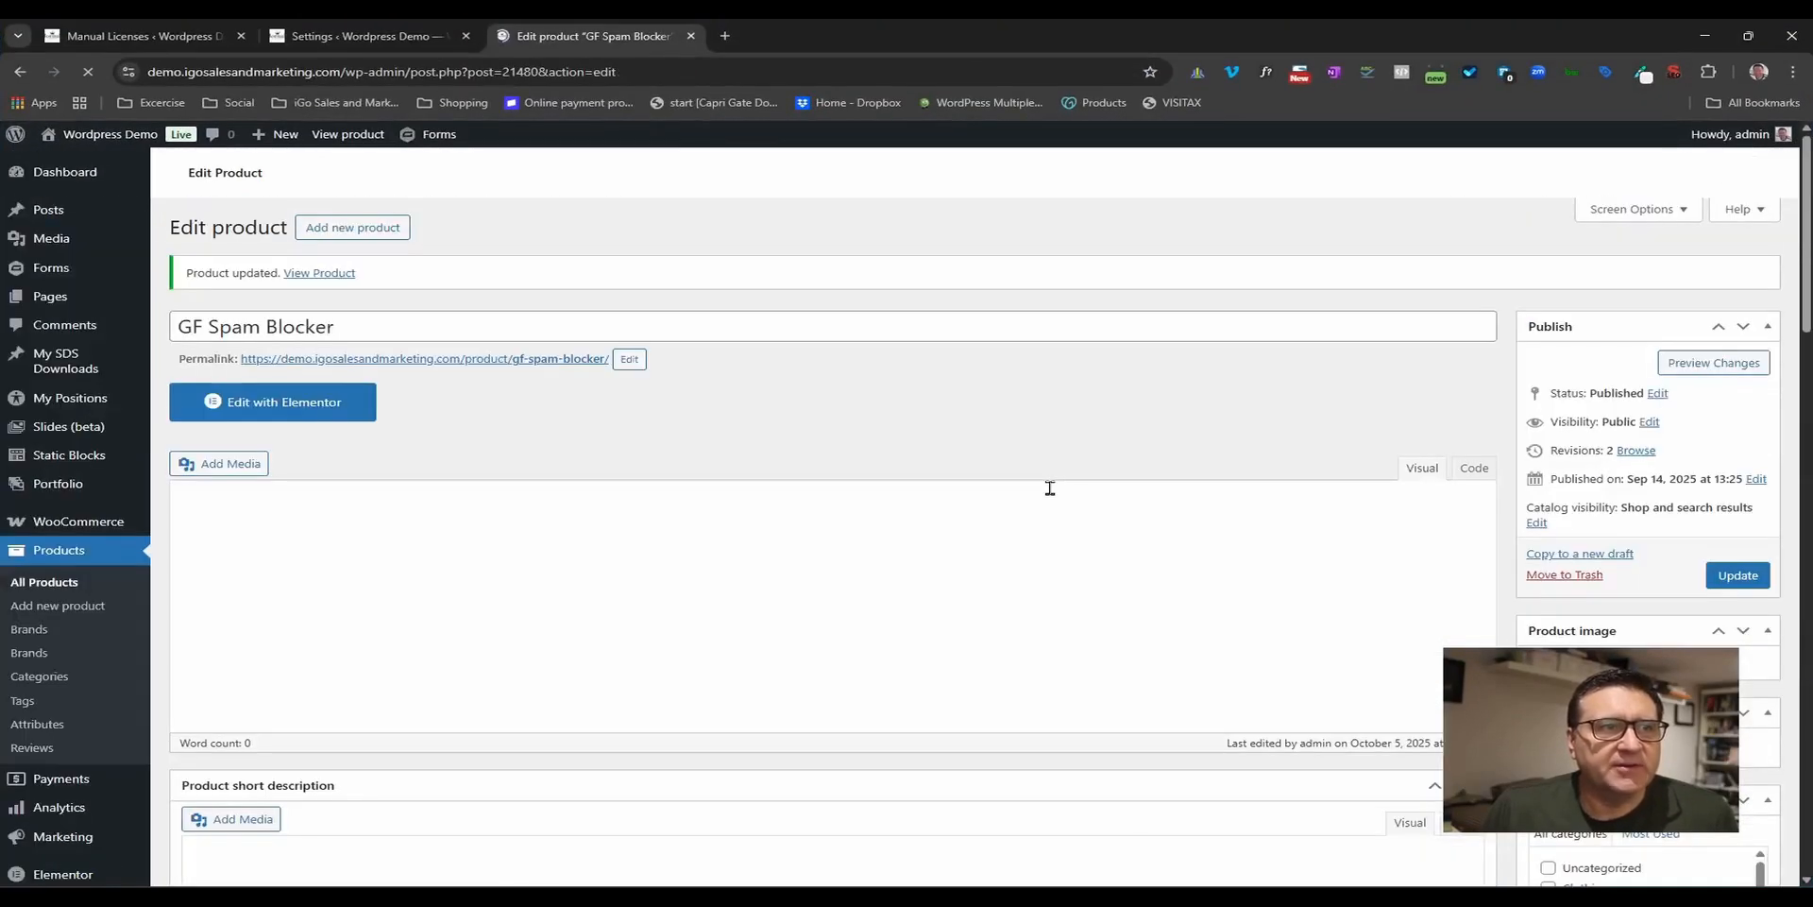
- Review the product's general data, including price, downloadable file, download limits, SuiteCRM product and activation limit
{"action": "scroll", "coordinate": [817, 652], "scroll_direction": "down", "scroll_amount": 5}
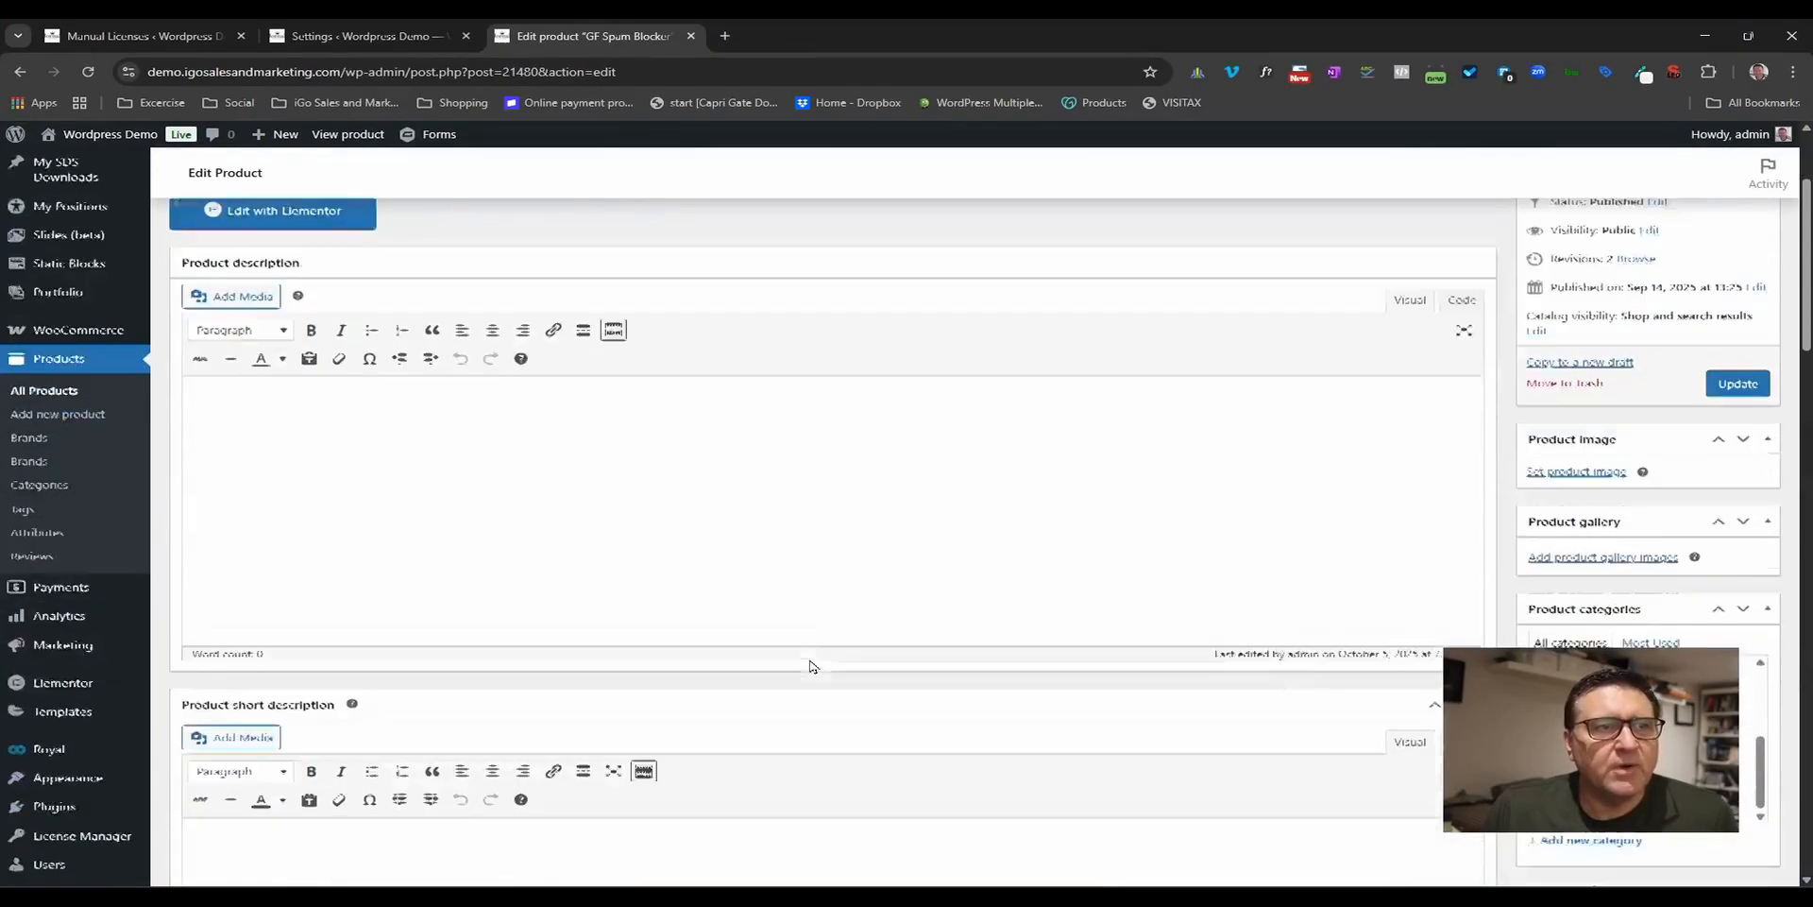
{"action": "scroll", "coordinate": [810, 661], "scroll_direction": "down", "scroll_amount": 5}
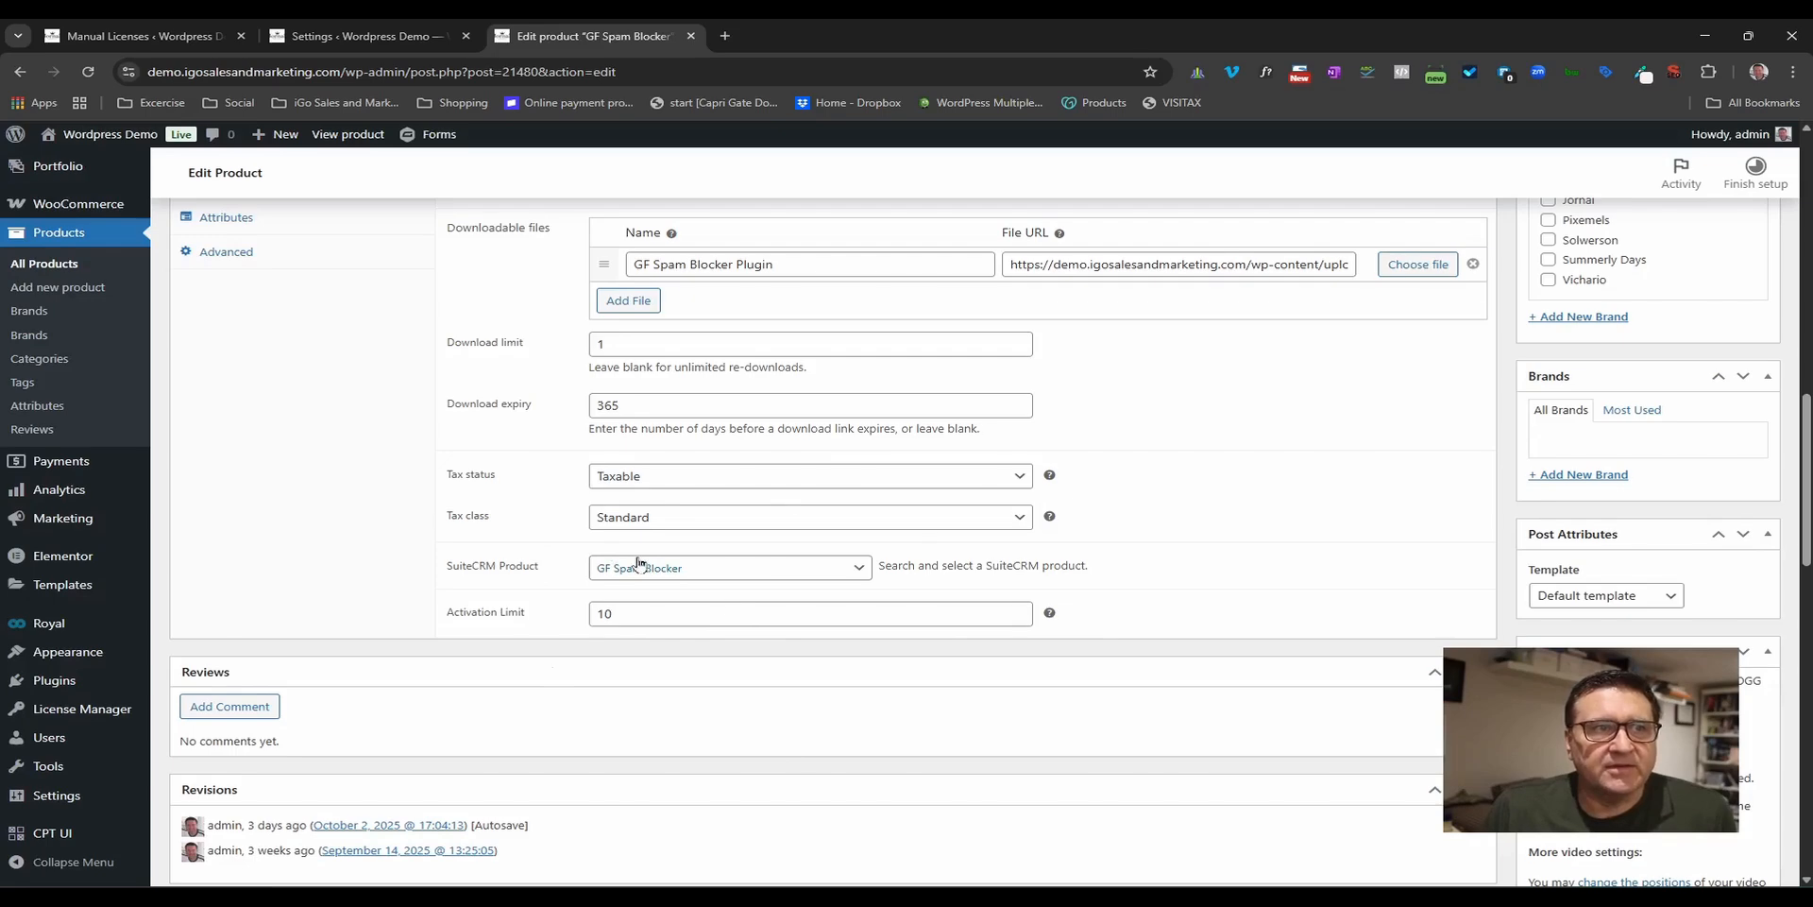
{"action": "scroll", "coordinate": [735, 592], "scroll_direction": "up", "scroll_amount": 2}
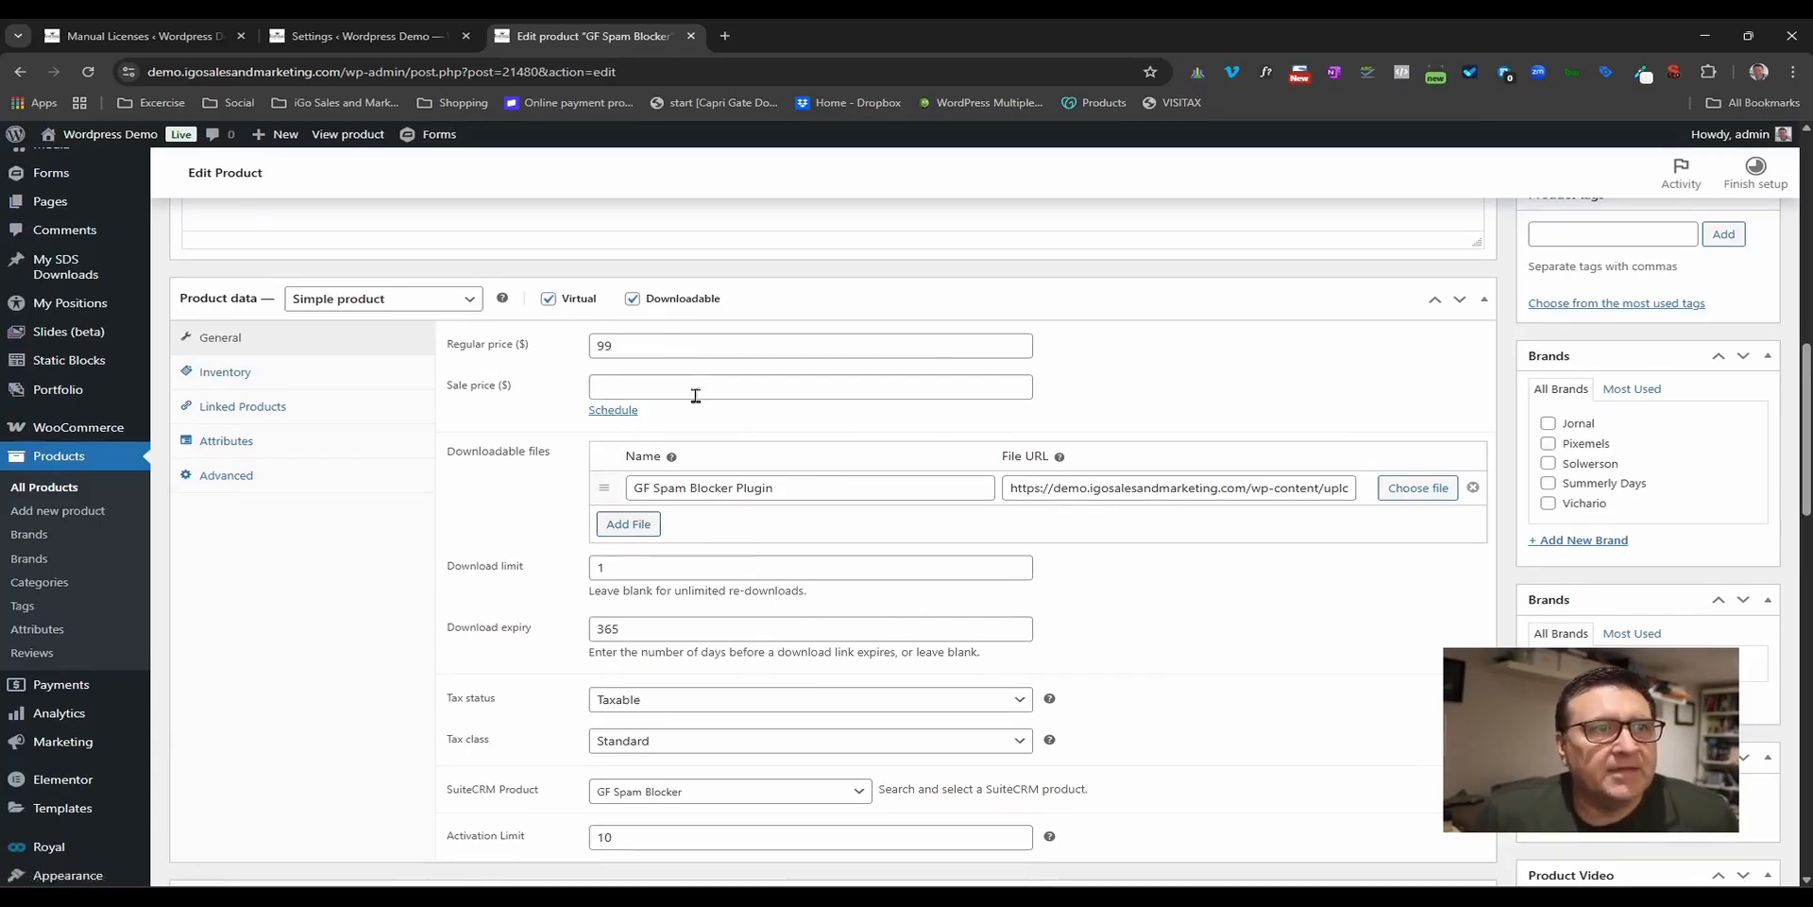
{"action": "scroll", "coordinate": [695, 395], "scroll_direction": "up", "scroll_amount": 15}
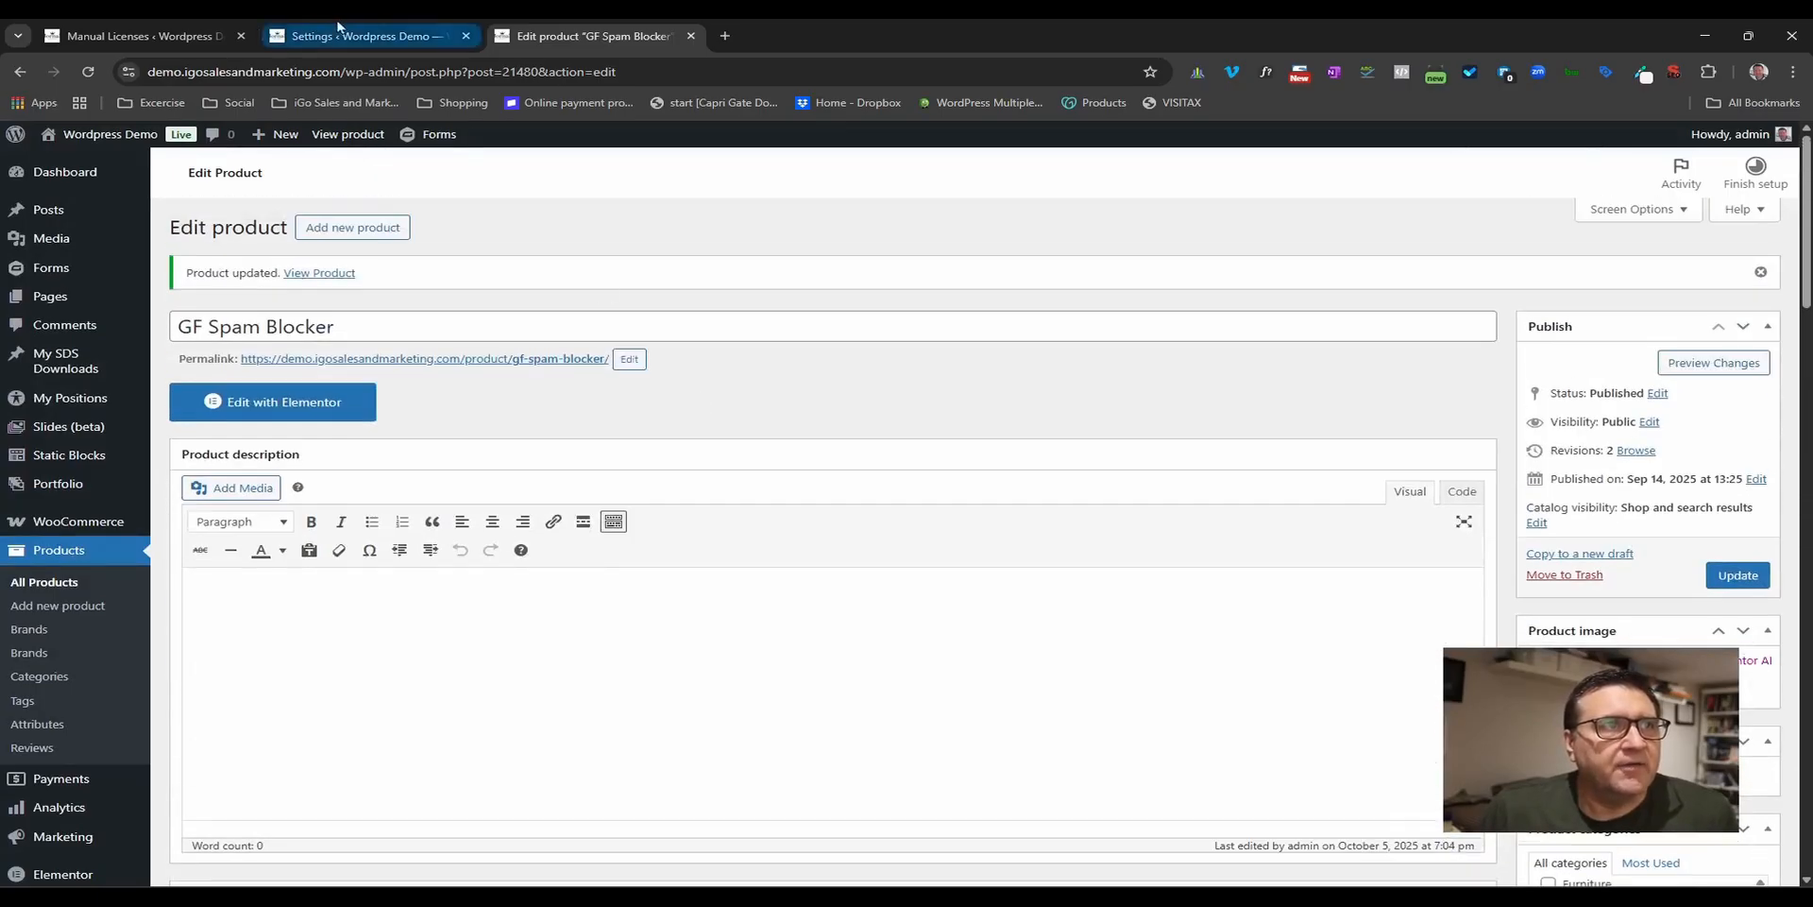
- Open the public website in a new browser tab and go to its shop page
{"action": "left_click", "coordinate": [312, 35]}
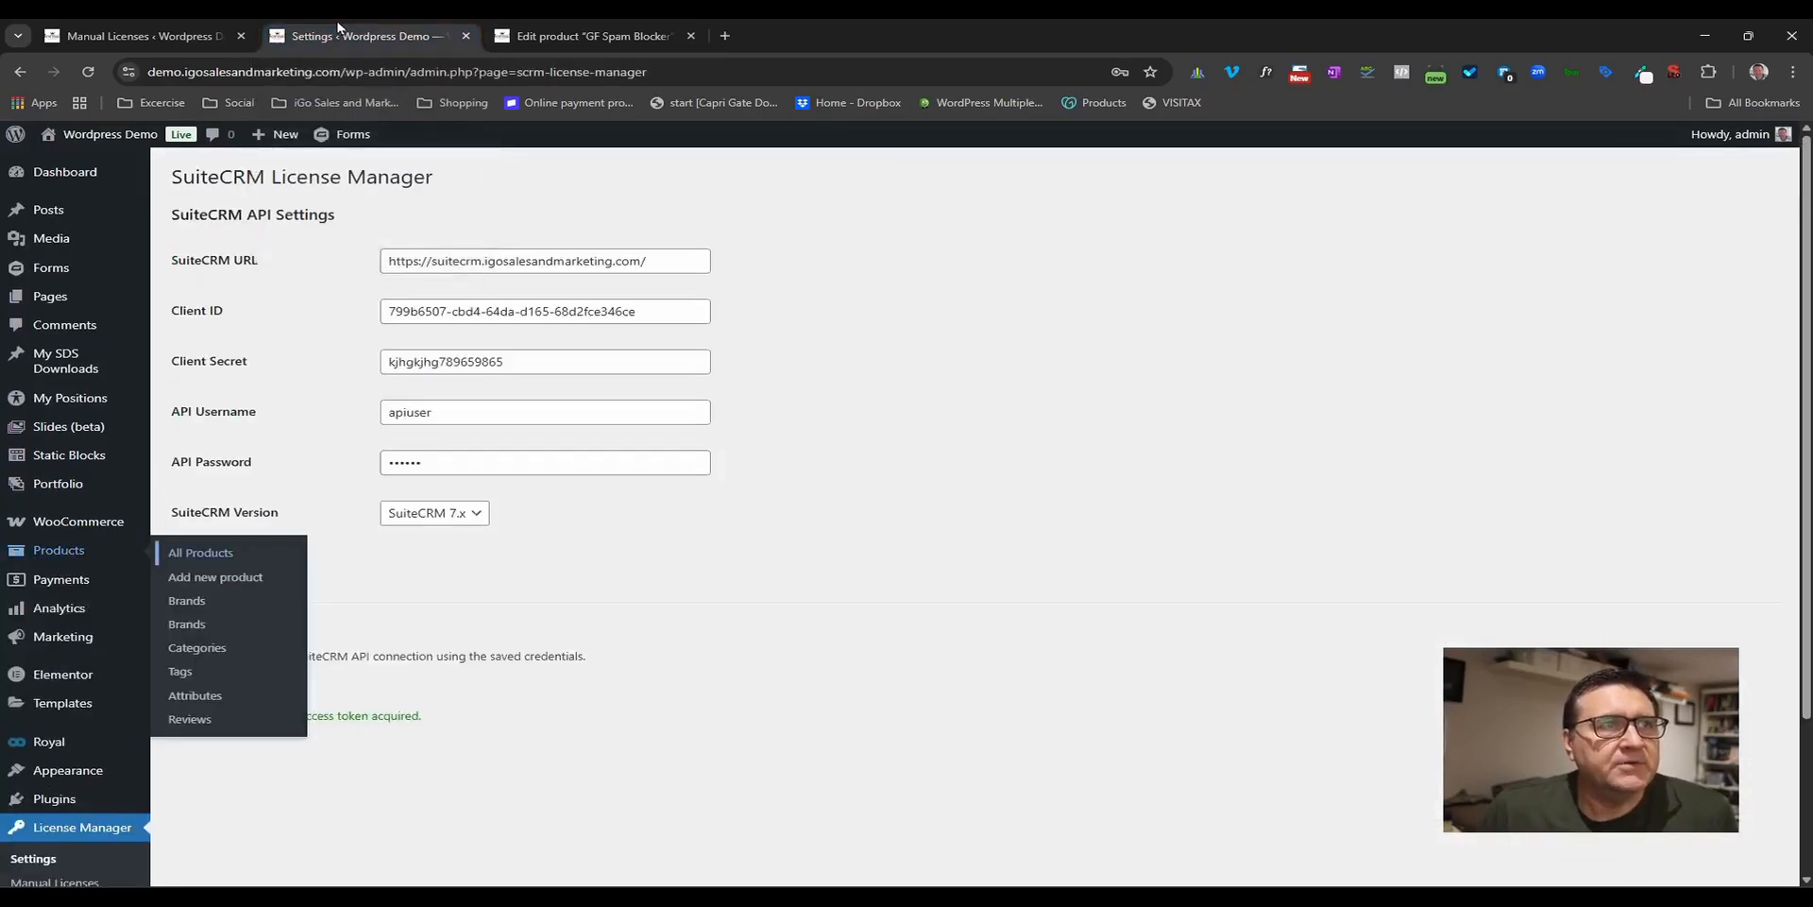
{"action": "left_click", "coordinate": [567, 35]}
{"action": "mouse_move", "coordinate": [104, 134]}
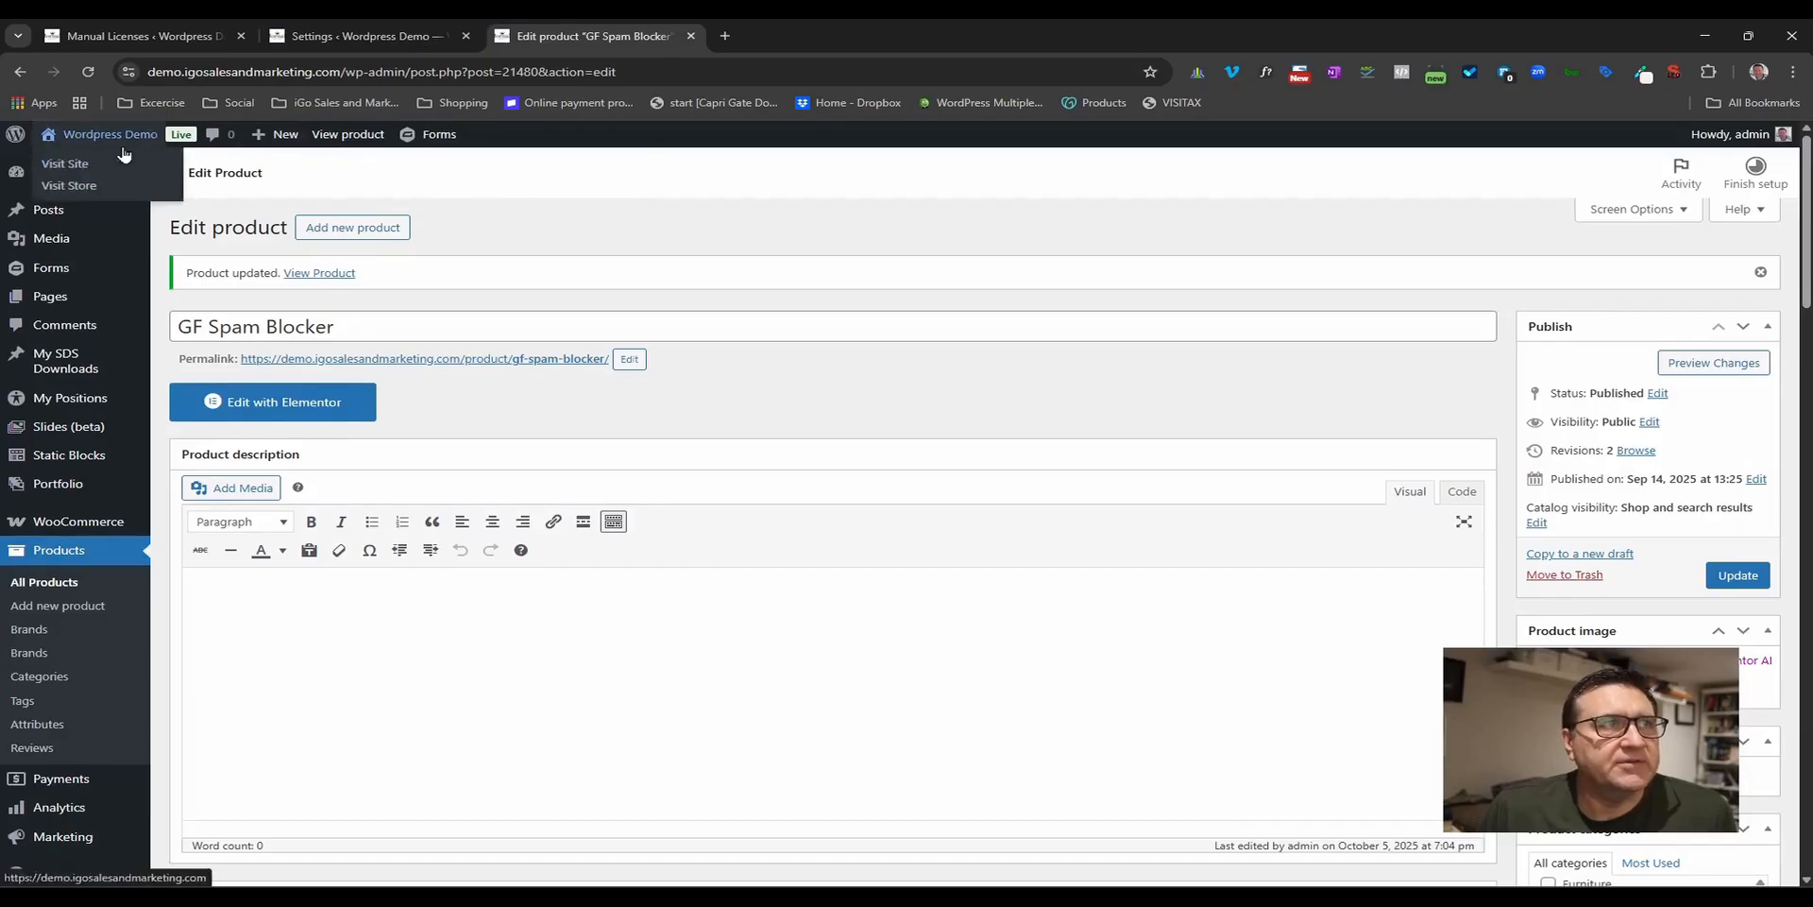
{"action": "right_click", "coordinate": [60, 164]}
{"action": "left_click", "coordinate": [140, 183]}
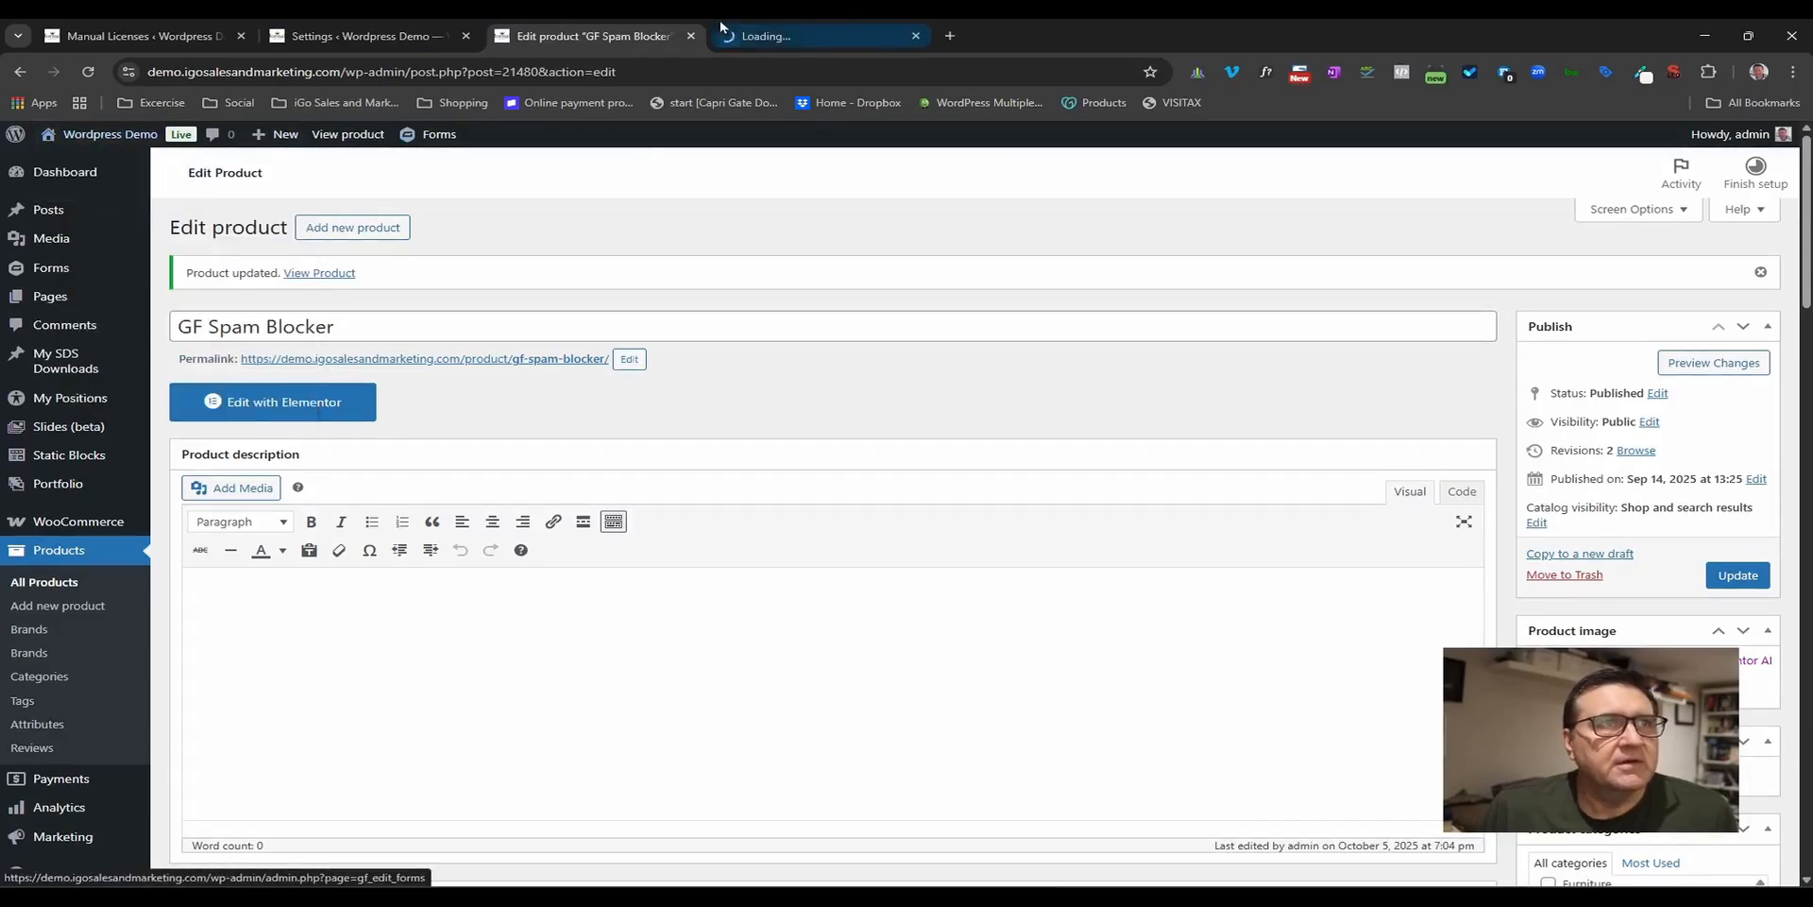
{"action": "left_click", "coordinate": [831, 36]}
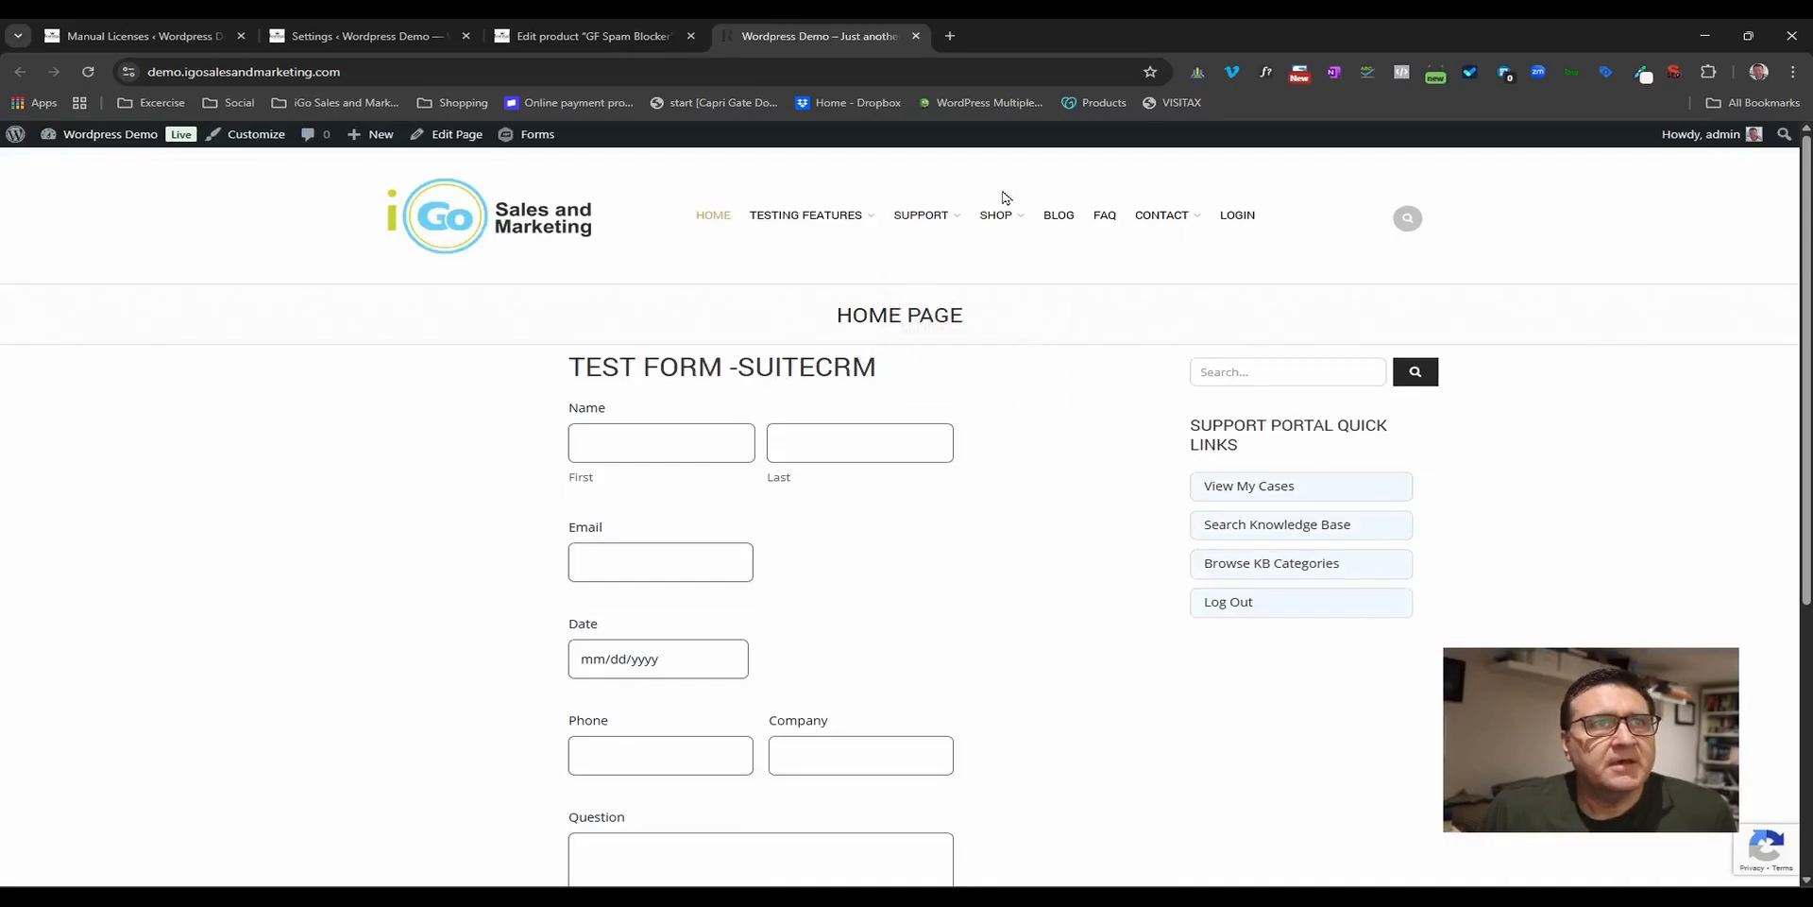
{"action": "mouse_move", "coordinate": [1000, 215]}
{"action": "left_click", "coordinate": [1007, 264]}
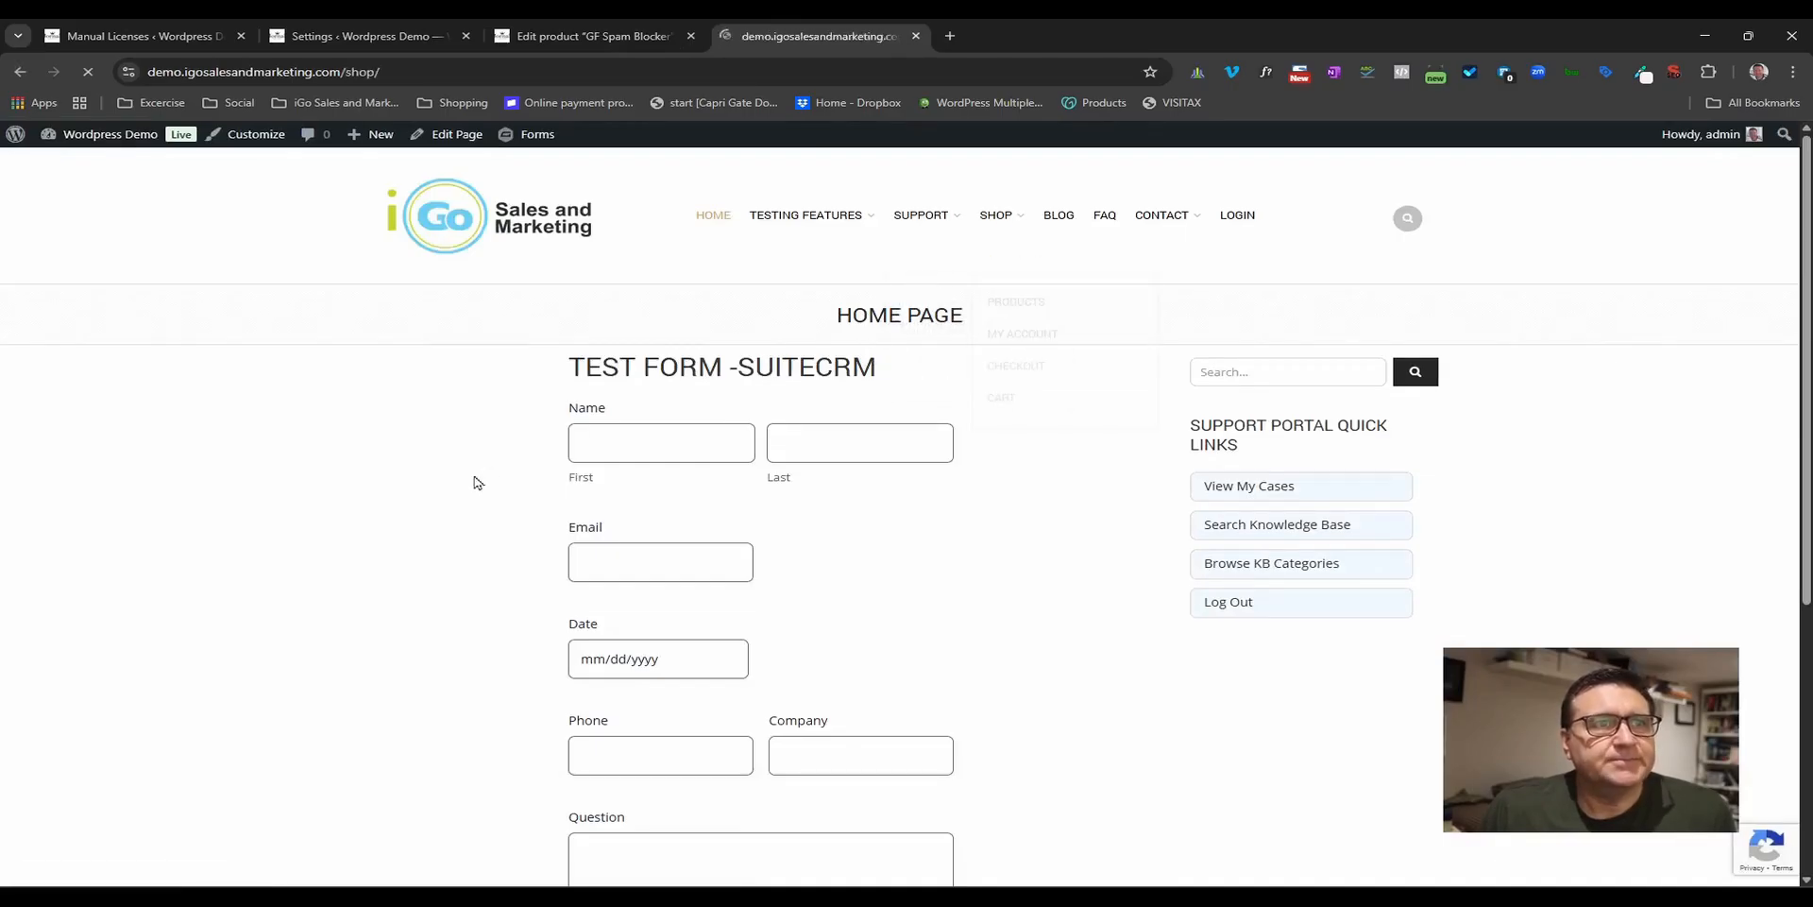
- Open GF Spam Blocker in the shop, add one to the cart and proceed to checkout
{"action": "scroll", "coordinate": [475, 482], "scroll_direction": "down", "scroll_amount": 7}
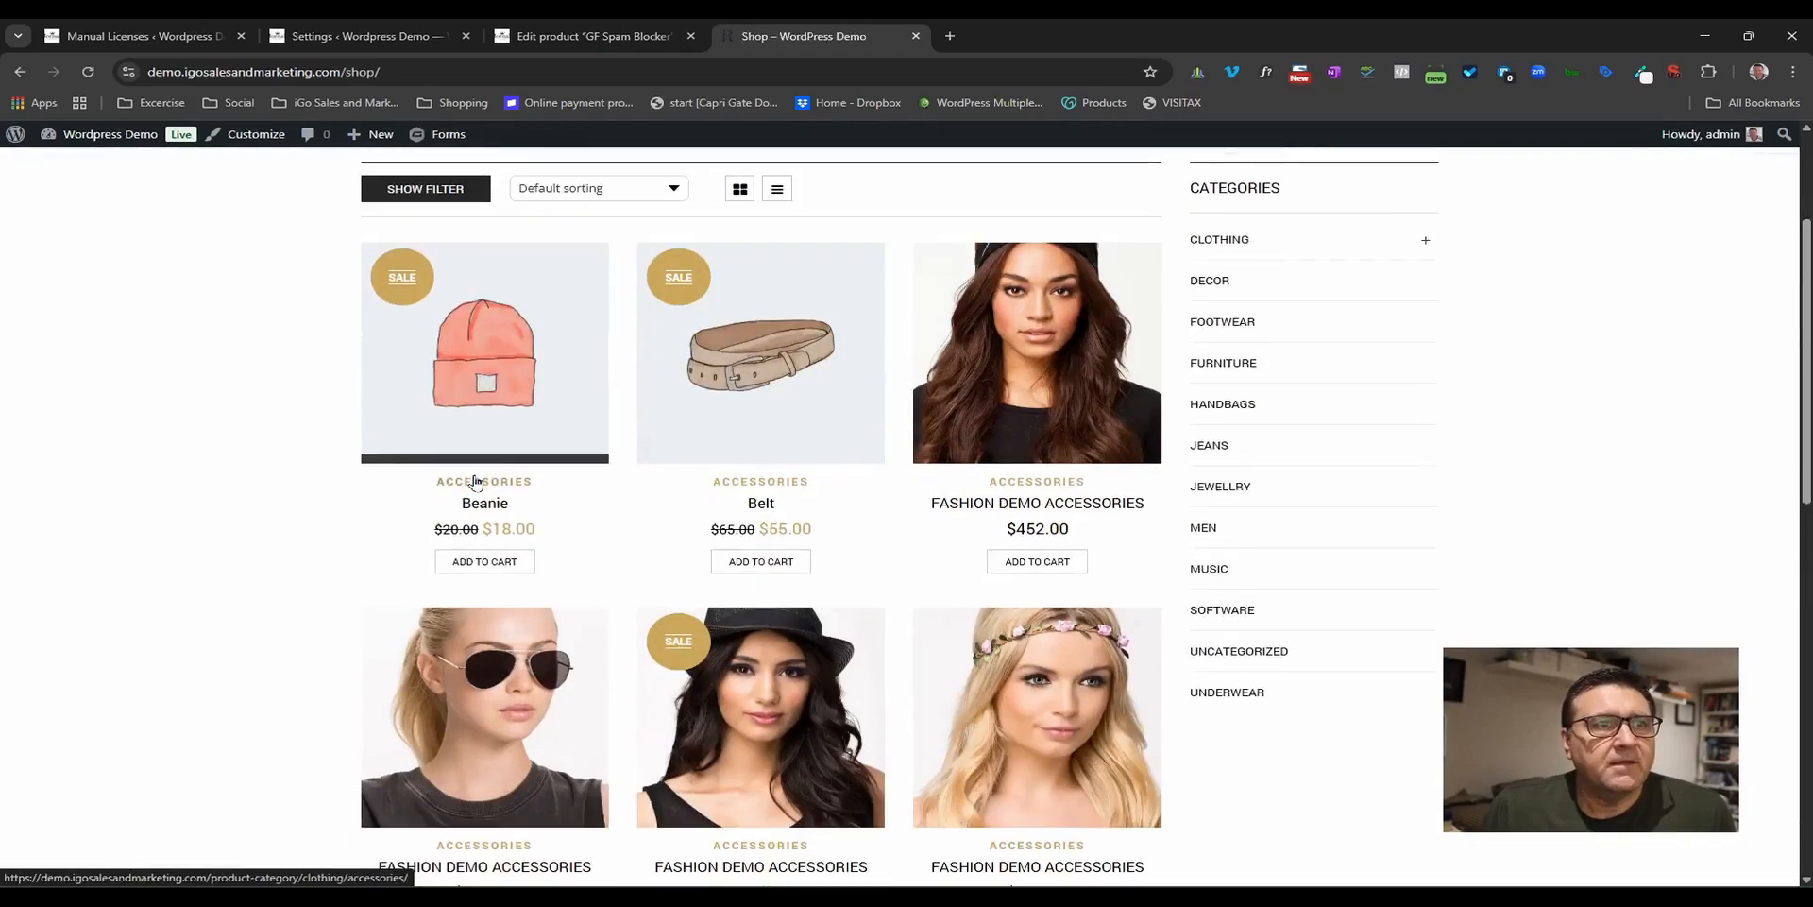
{"action": "left_click", "coordinate": [487, 650]}
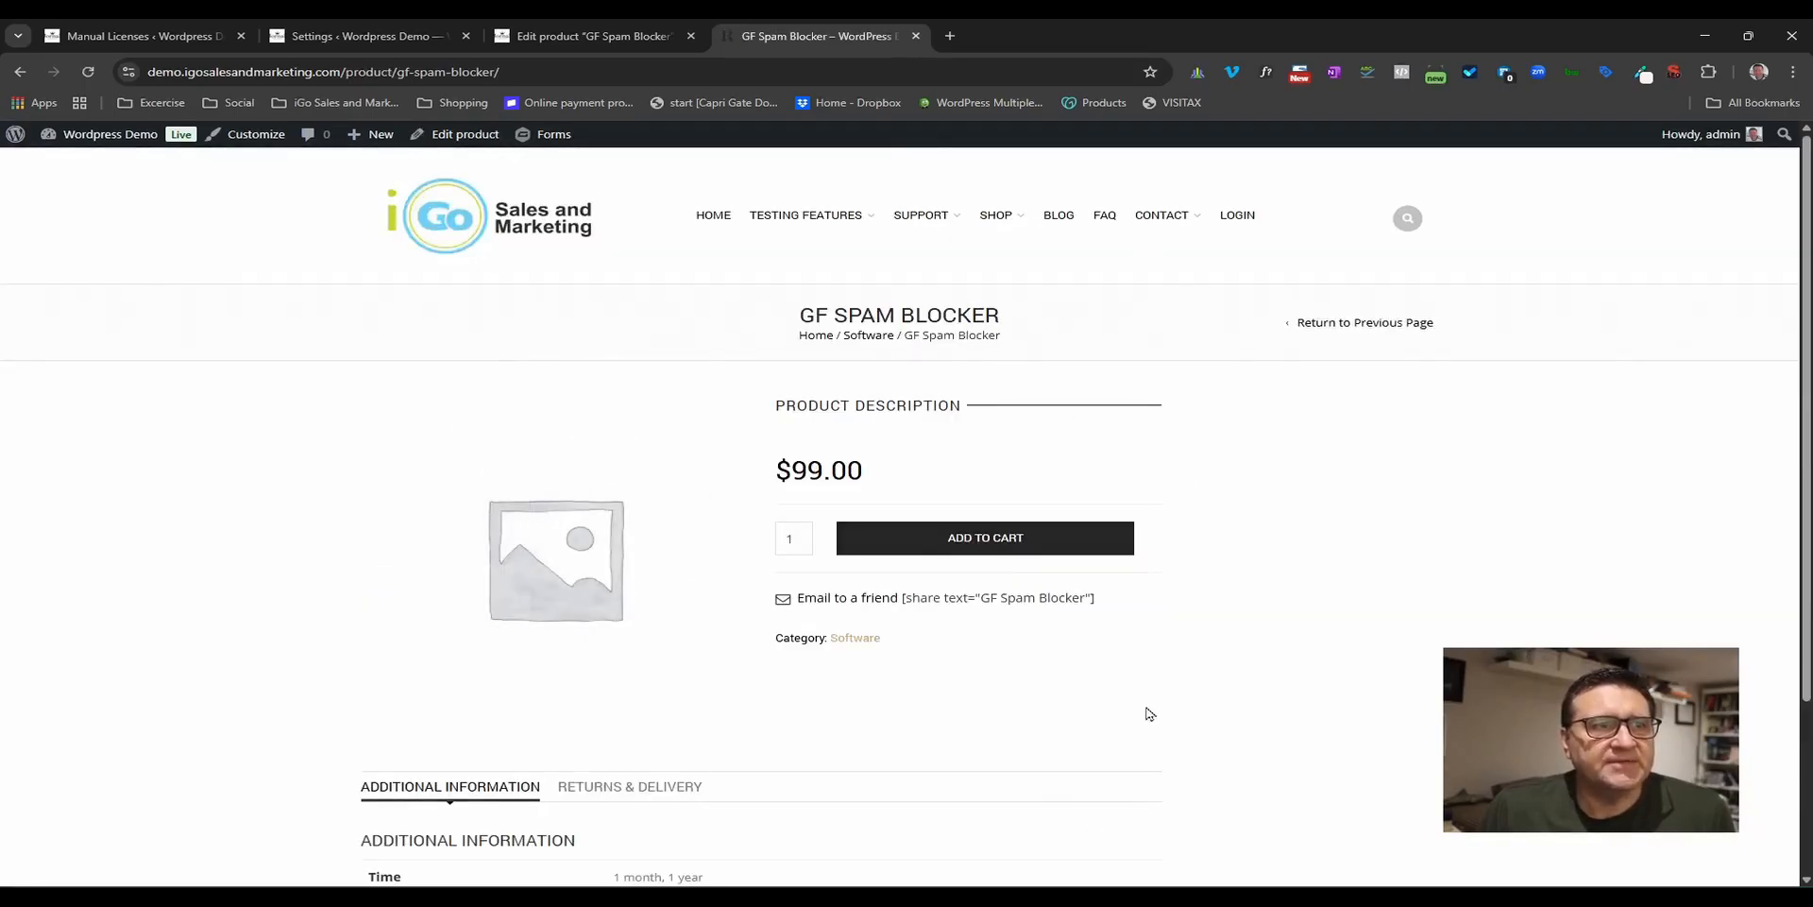
{"action": "left_click", "coordinate": [988, 540]}
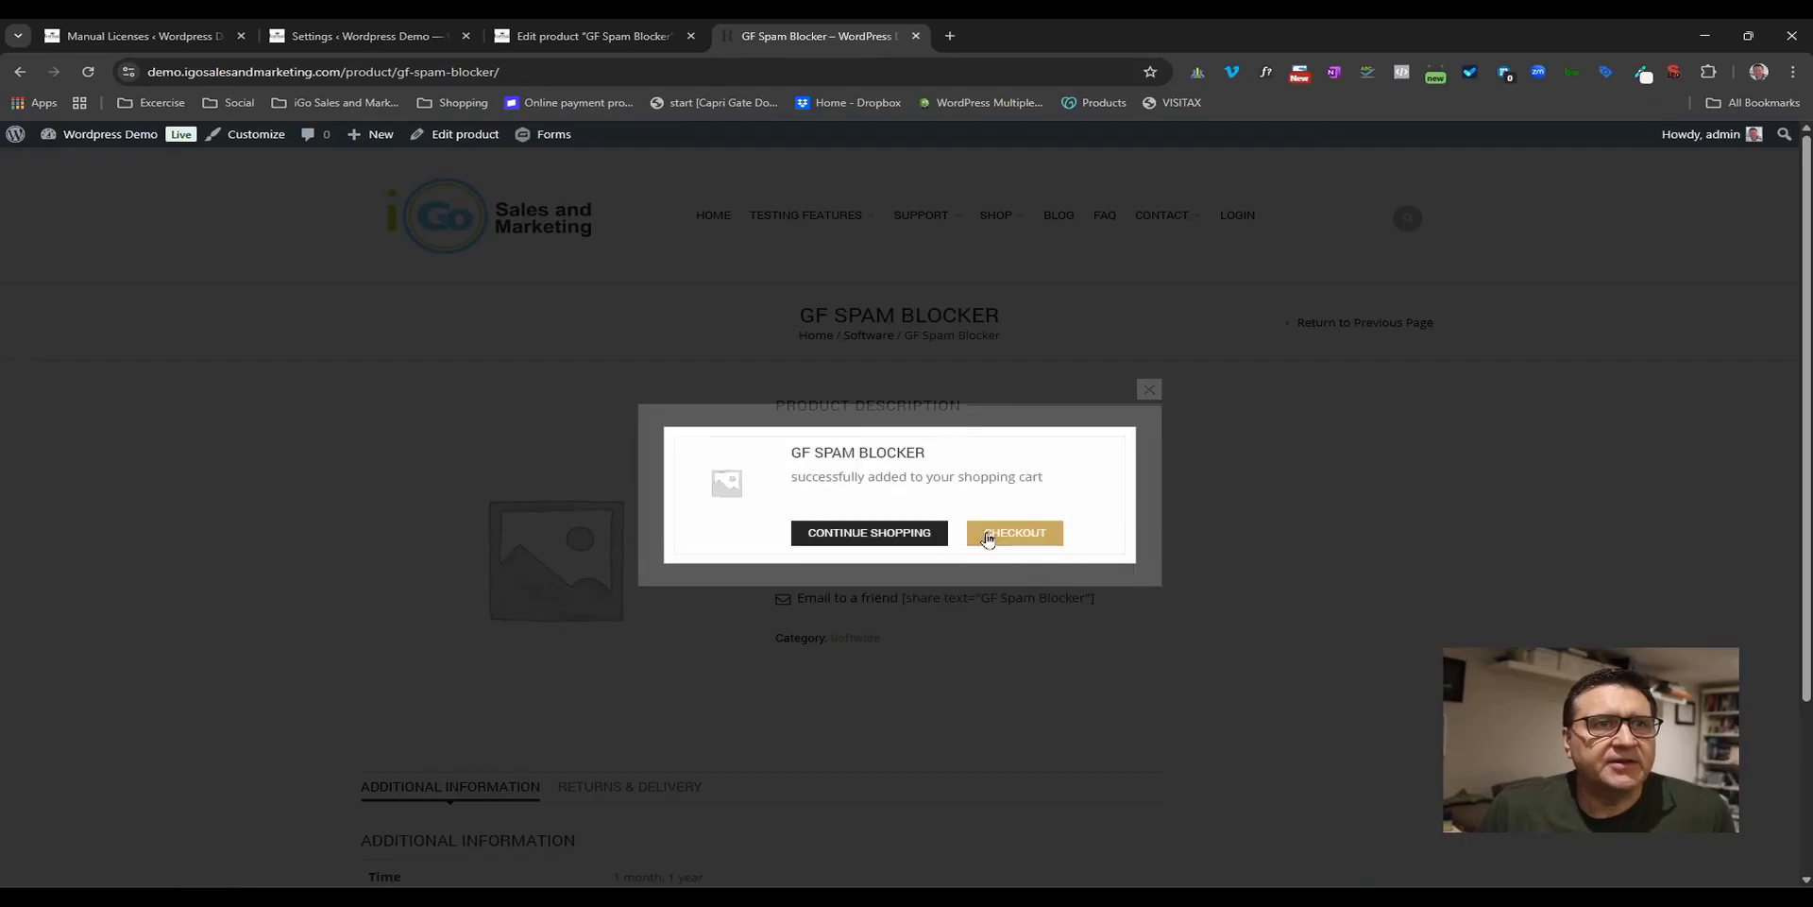
{"action": "left_click", "coordinate": [1034, 543]}
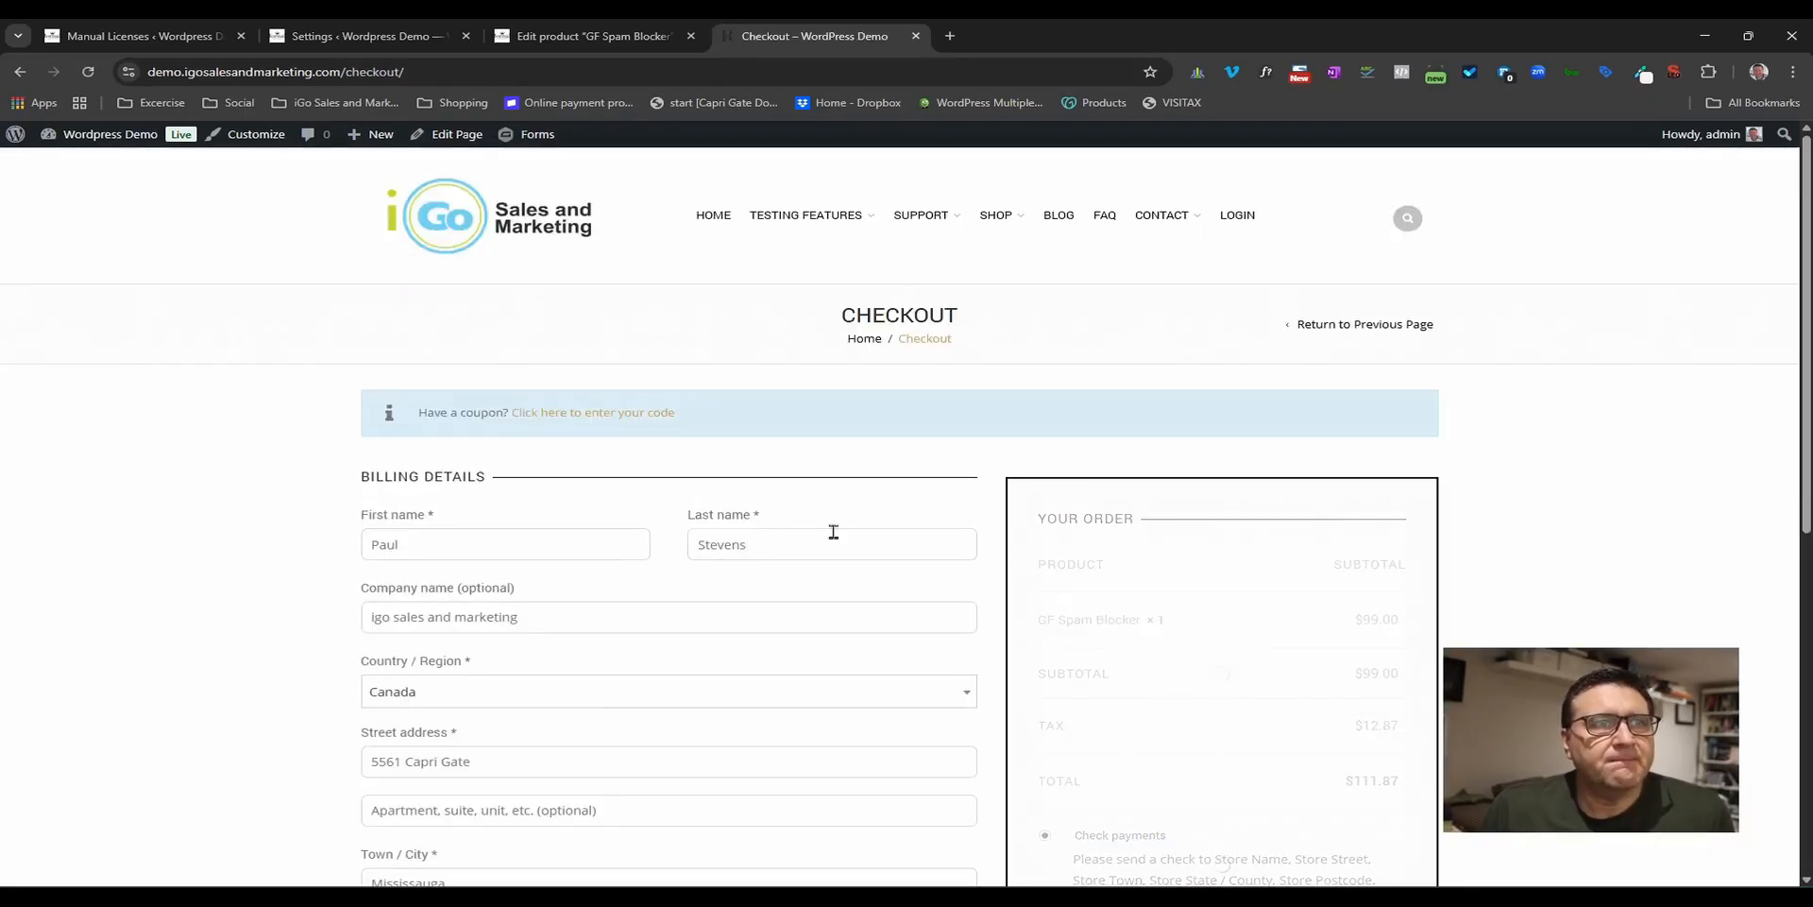
- Apply the coupon code "testproduct" to the order at checkout
{"action": "left_click", "coordinate": [582, 416]}
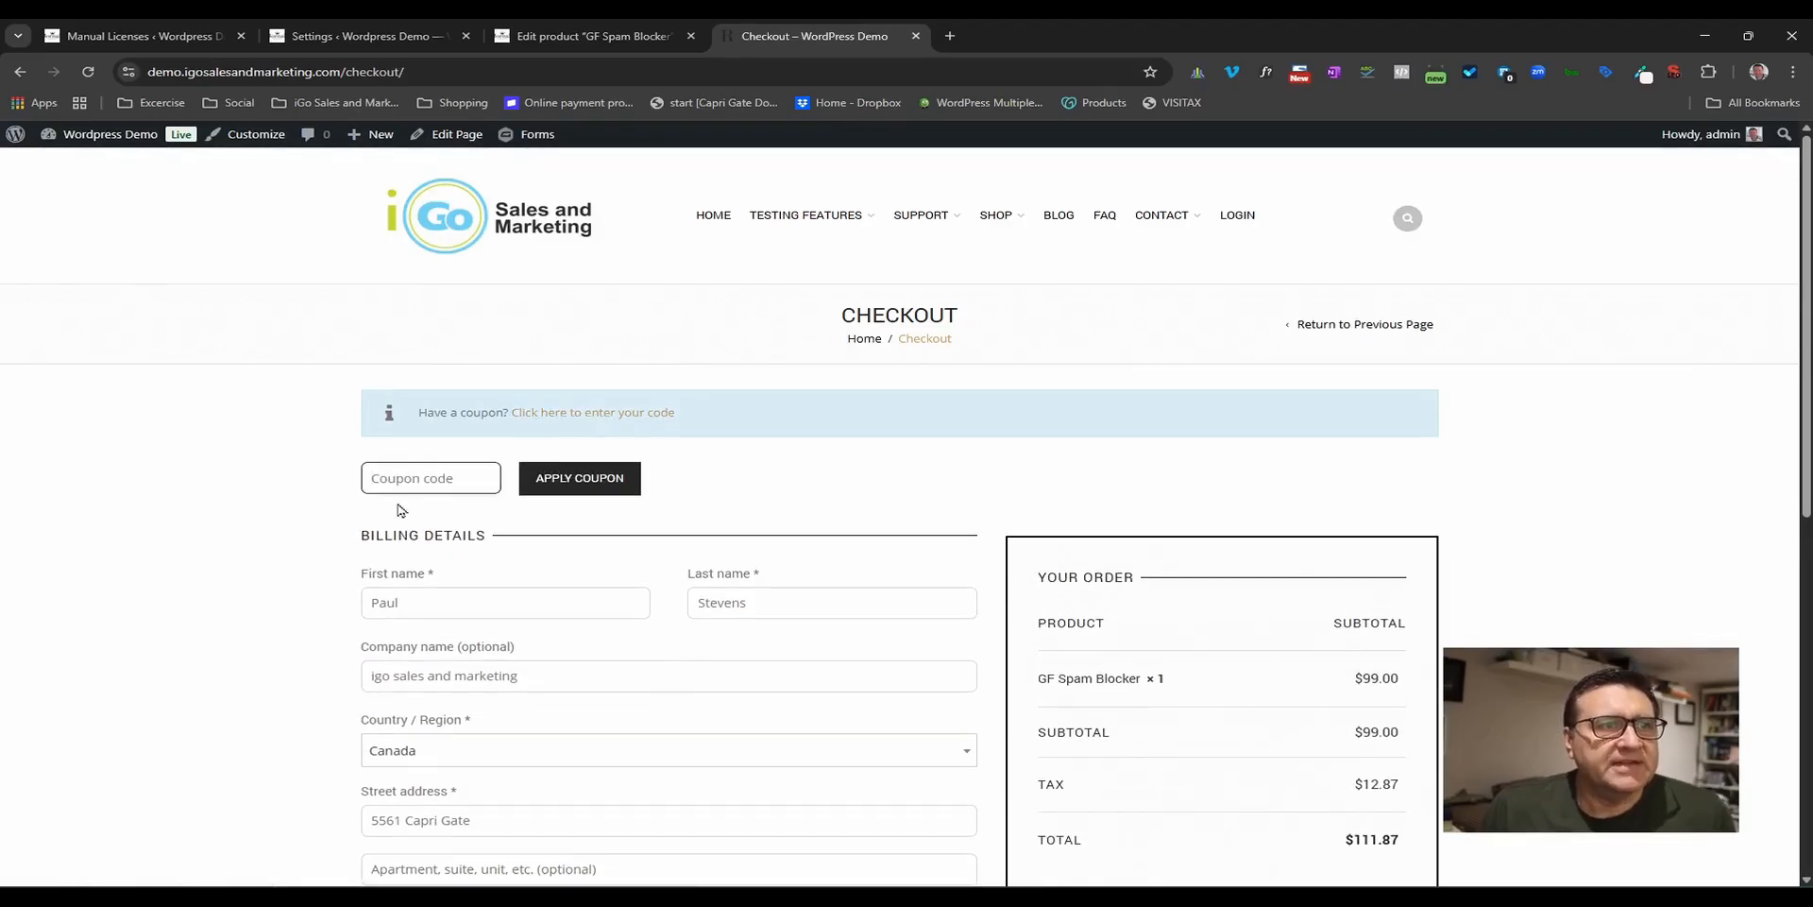
{"action": "type", "text": "product"}
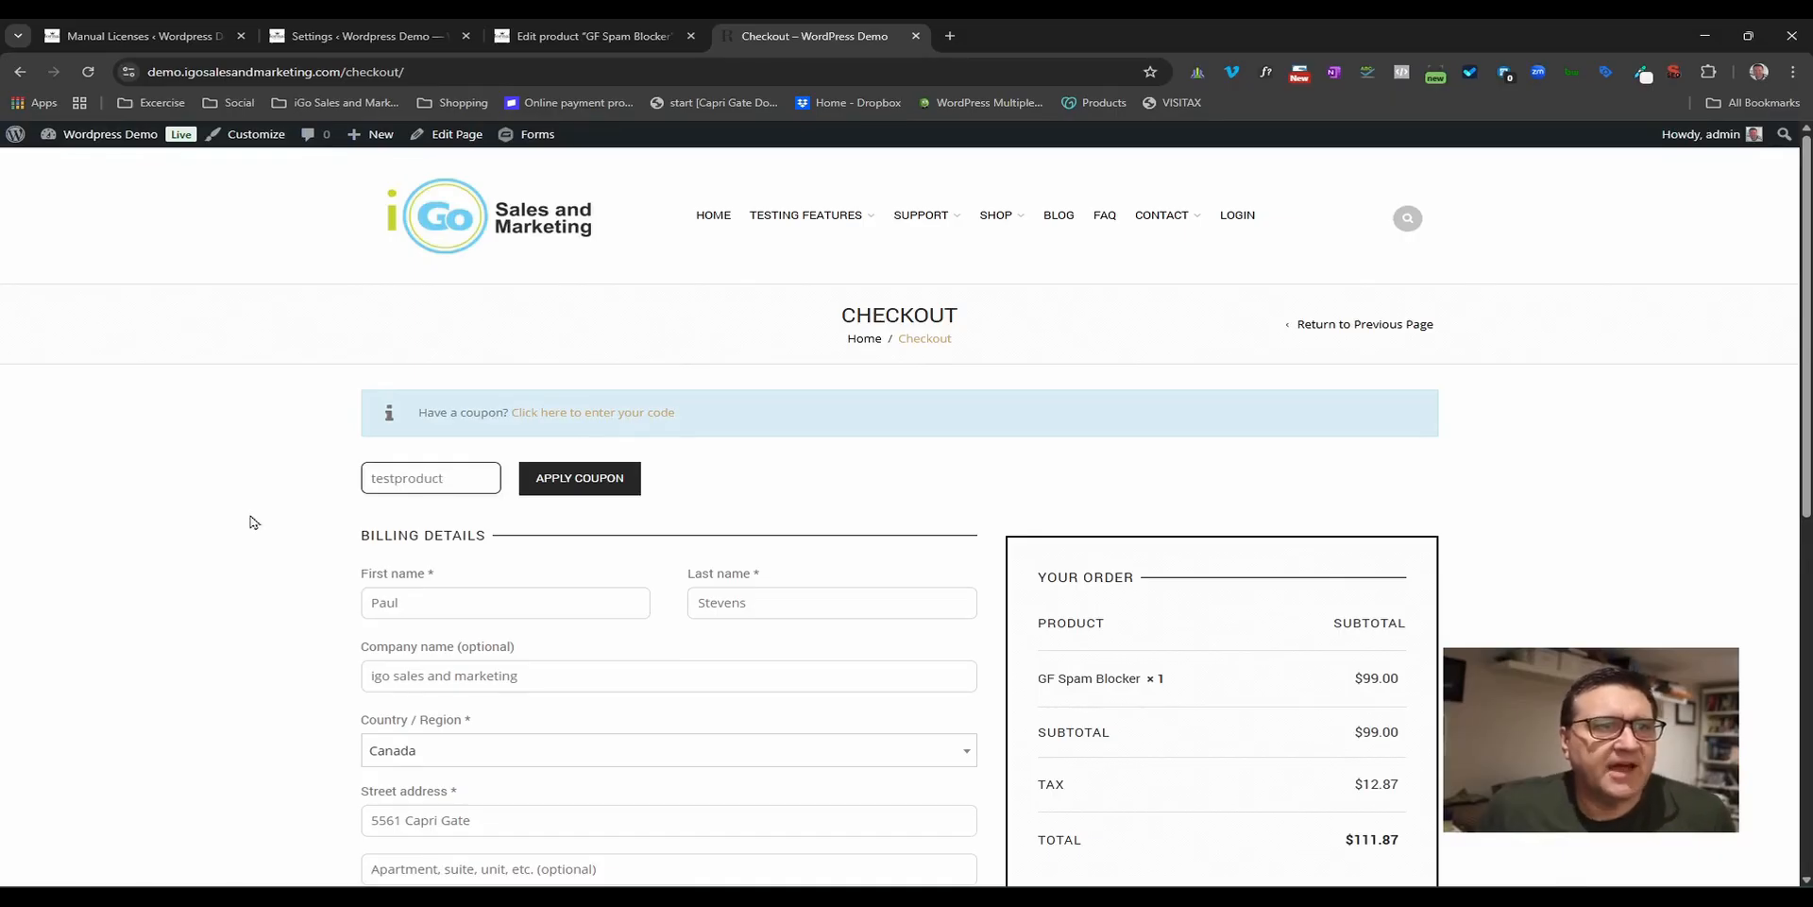
{"action": "left_click", "coordinate": [594, 484]}
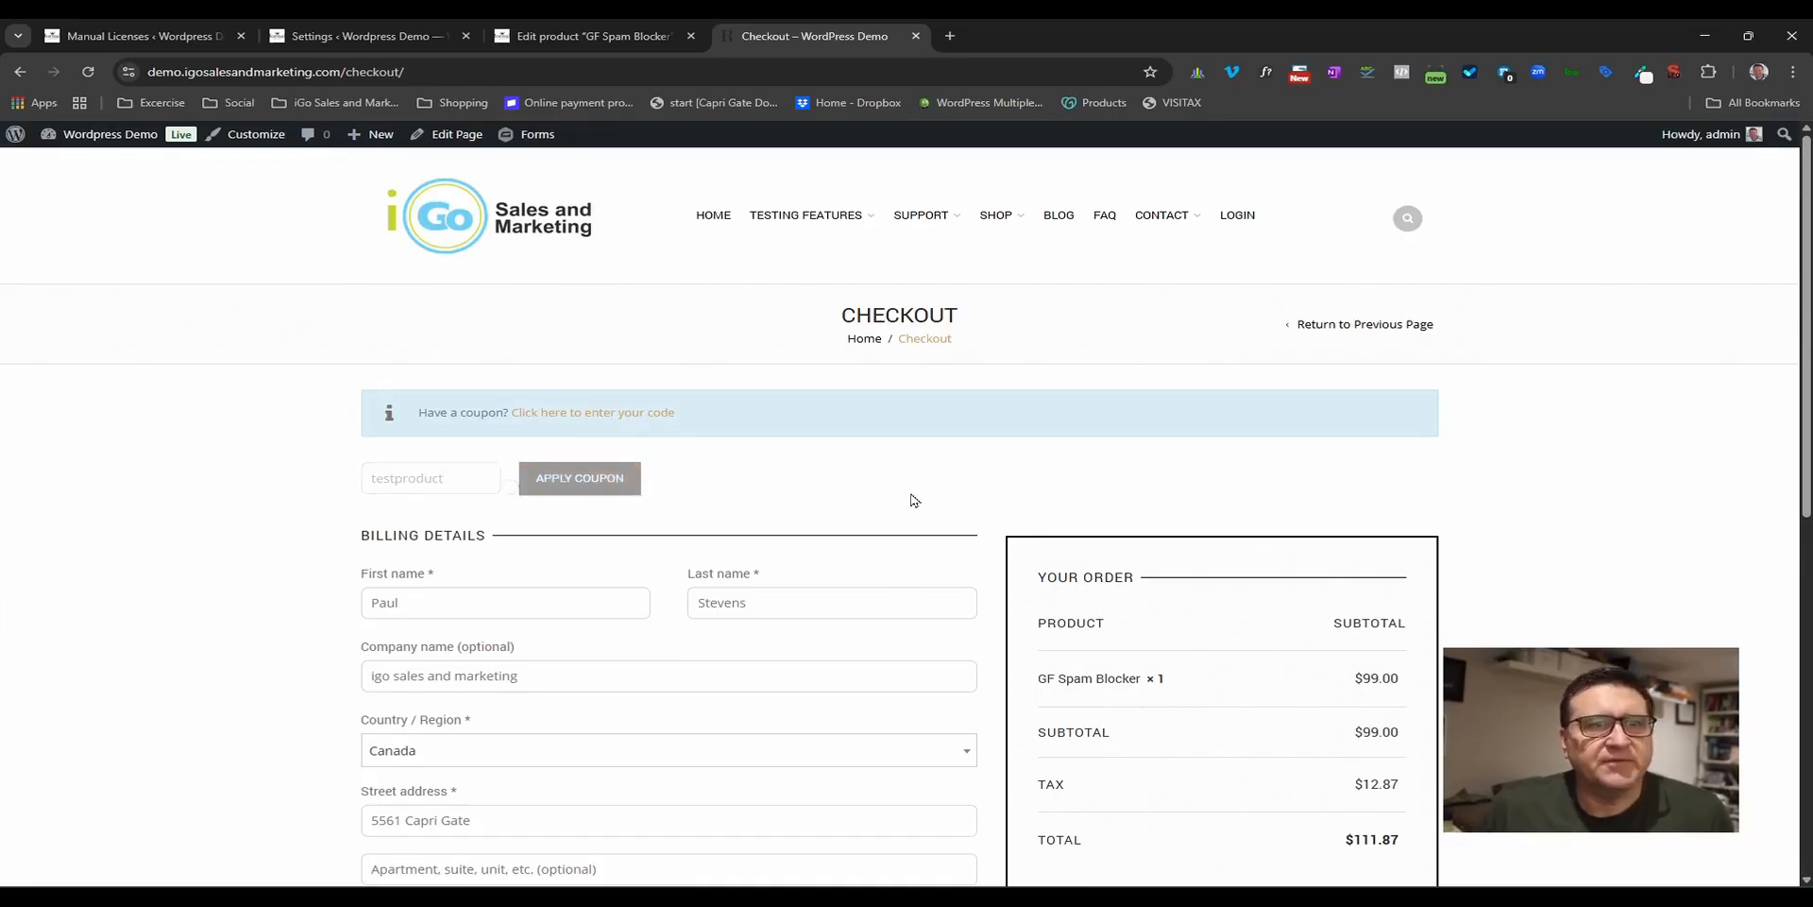
- Place the GF Spam Blocker order and look over the order confirmation with its download and order details
{"action": "scroll", "coordinate": [1170, 375], "scroll_direction": "down", "scroll_amount": 5}
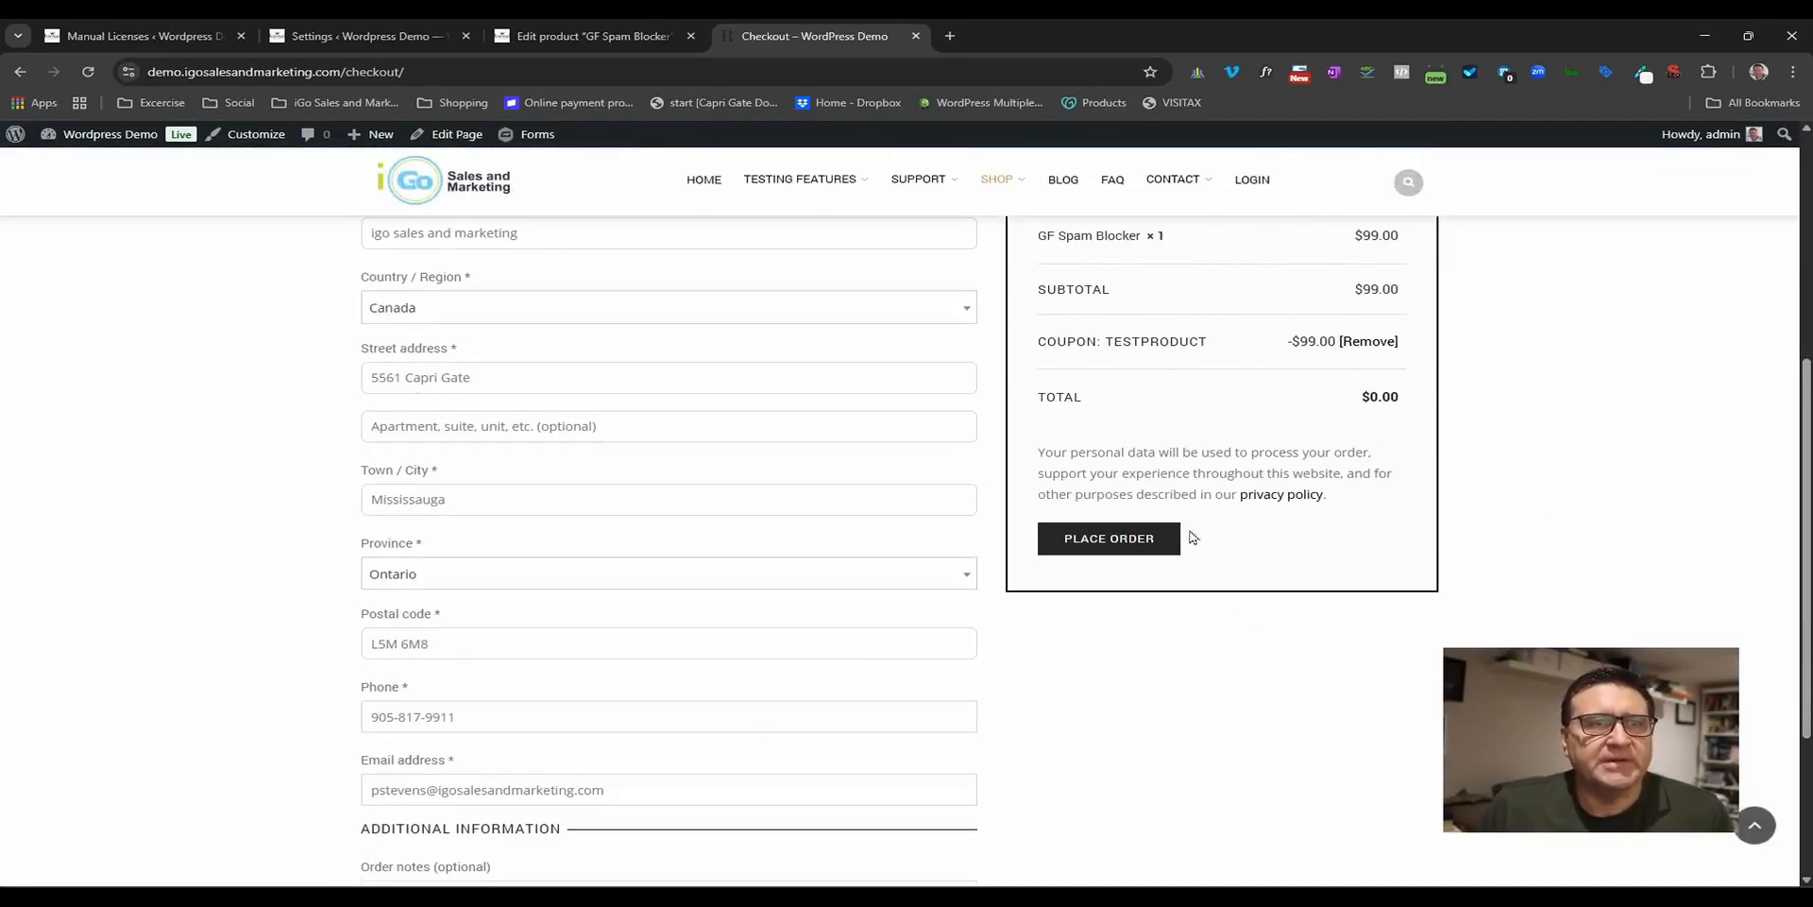
{"action": "left_click", "coordinate": [1105, 540]}
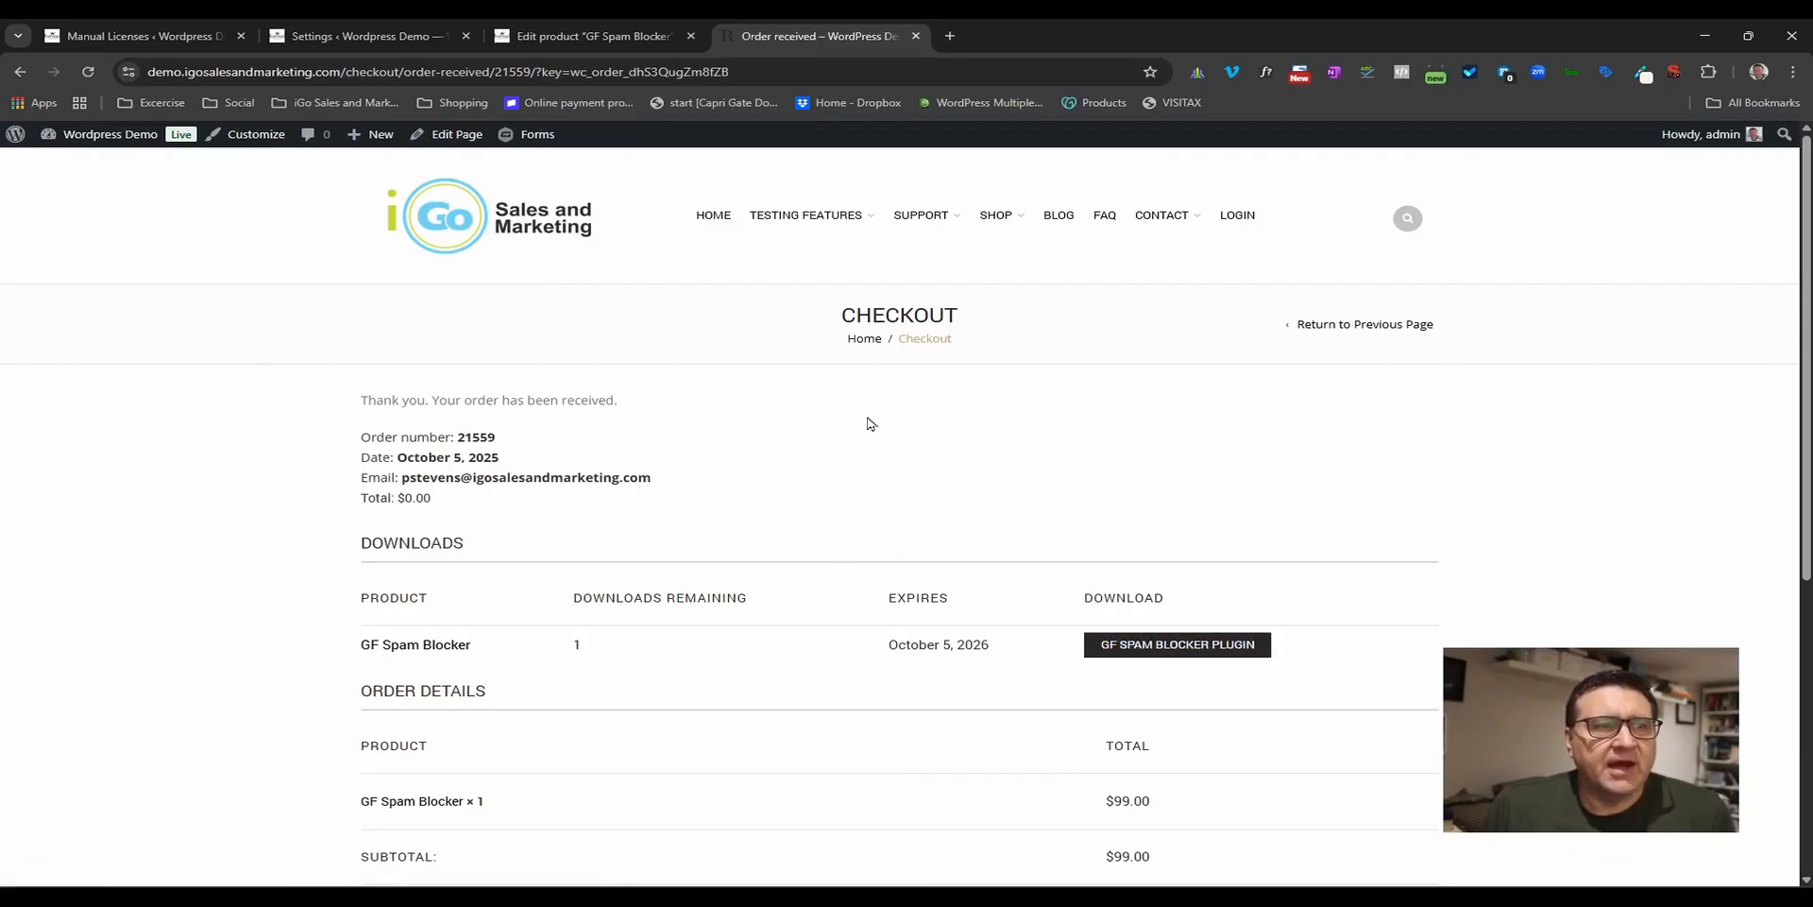
{"action": "scroll", "coordinate": [911, 543], "scroll_direction": "down", "scroll_amount": 2}
{"action": "scroll", "coordinate": [911, 543], "scroll_direction": "up", "scroll_amount": 2}
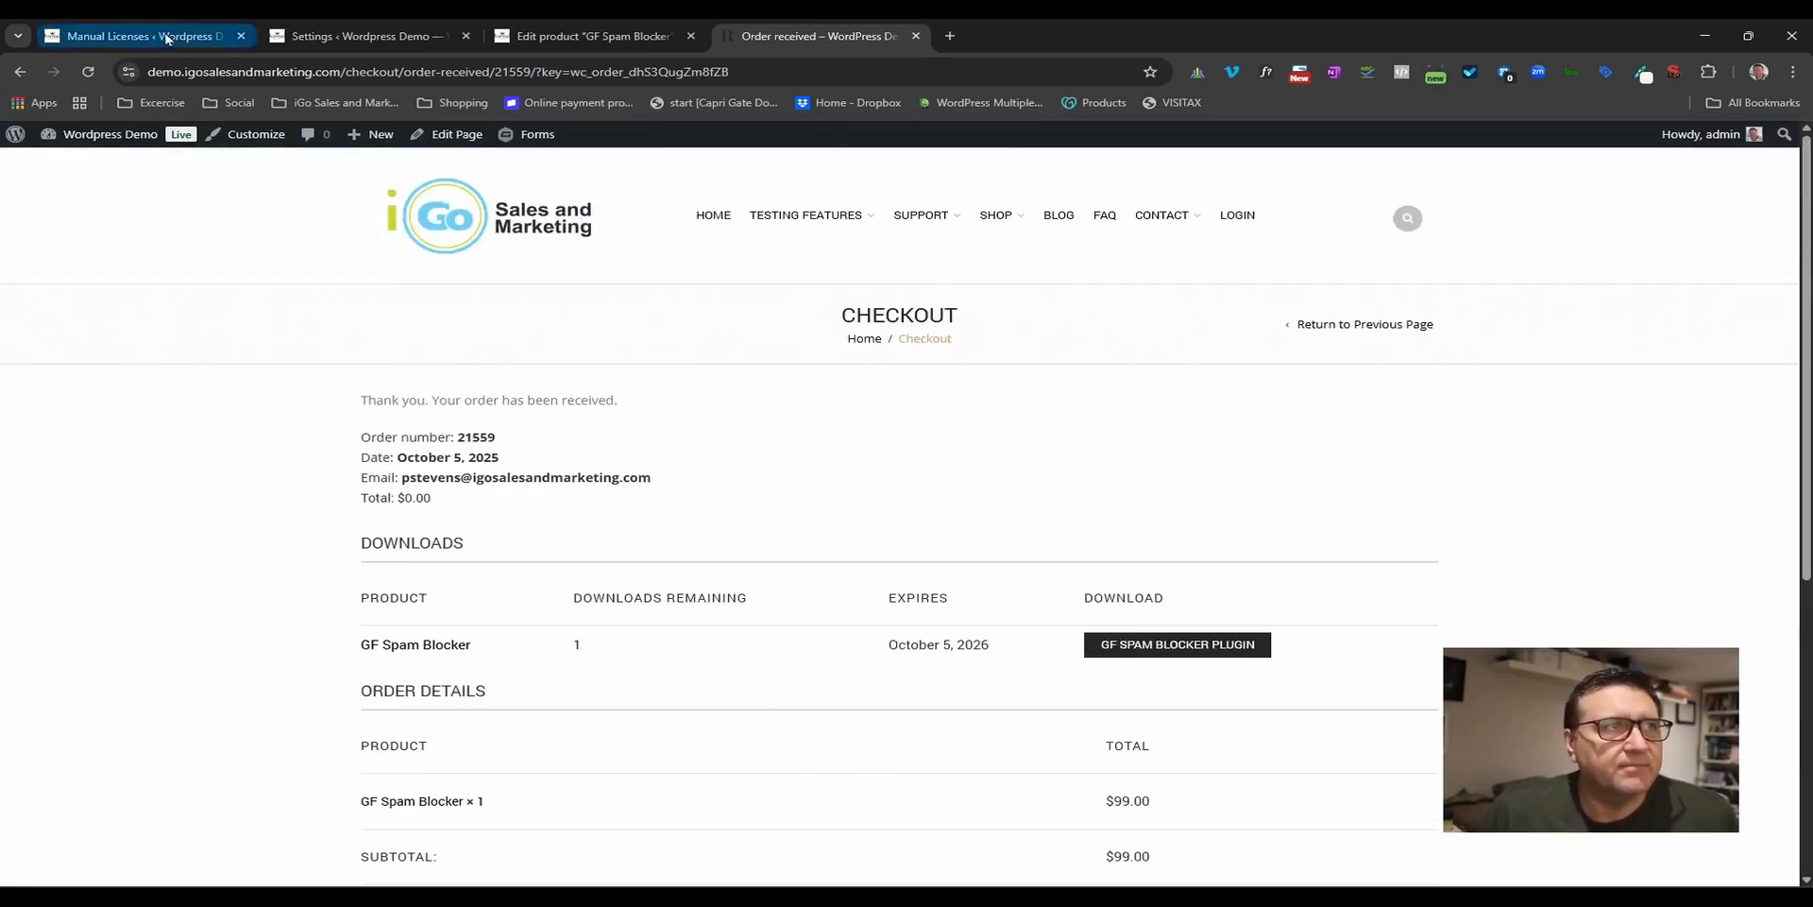
- Open the WordPress admin dashboard in a new browser tab and switch to it
{"action": "mouse_move", "coordinate": [104, 134]}
{"action": "right_click", "coordinate": [52, 167]}
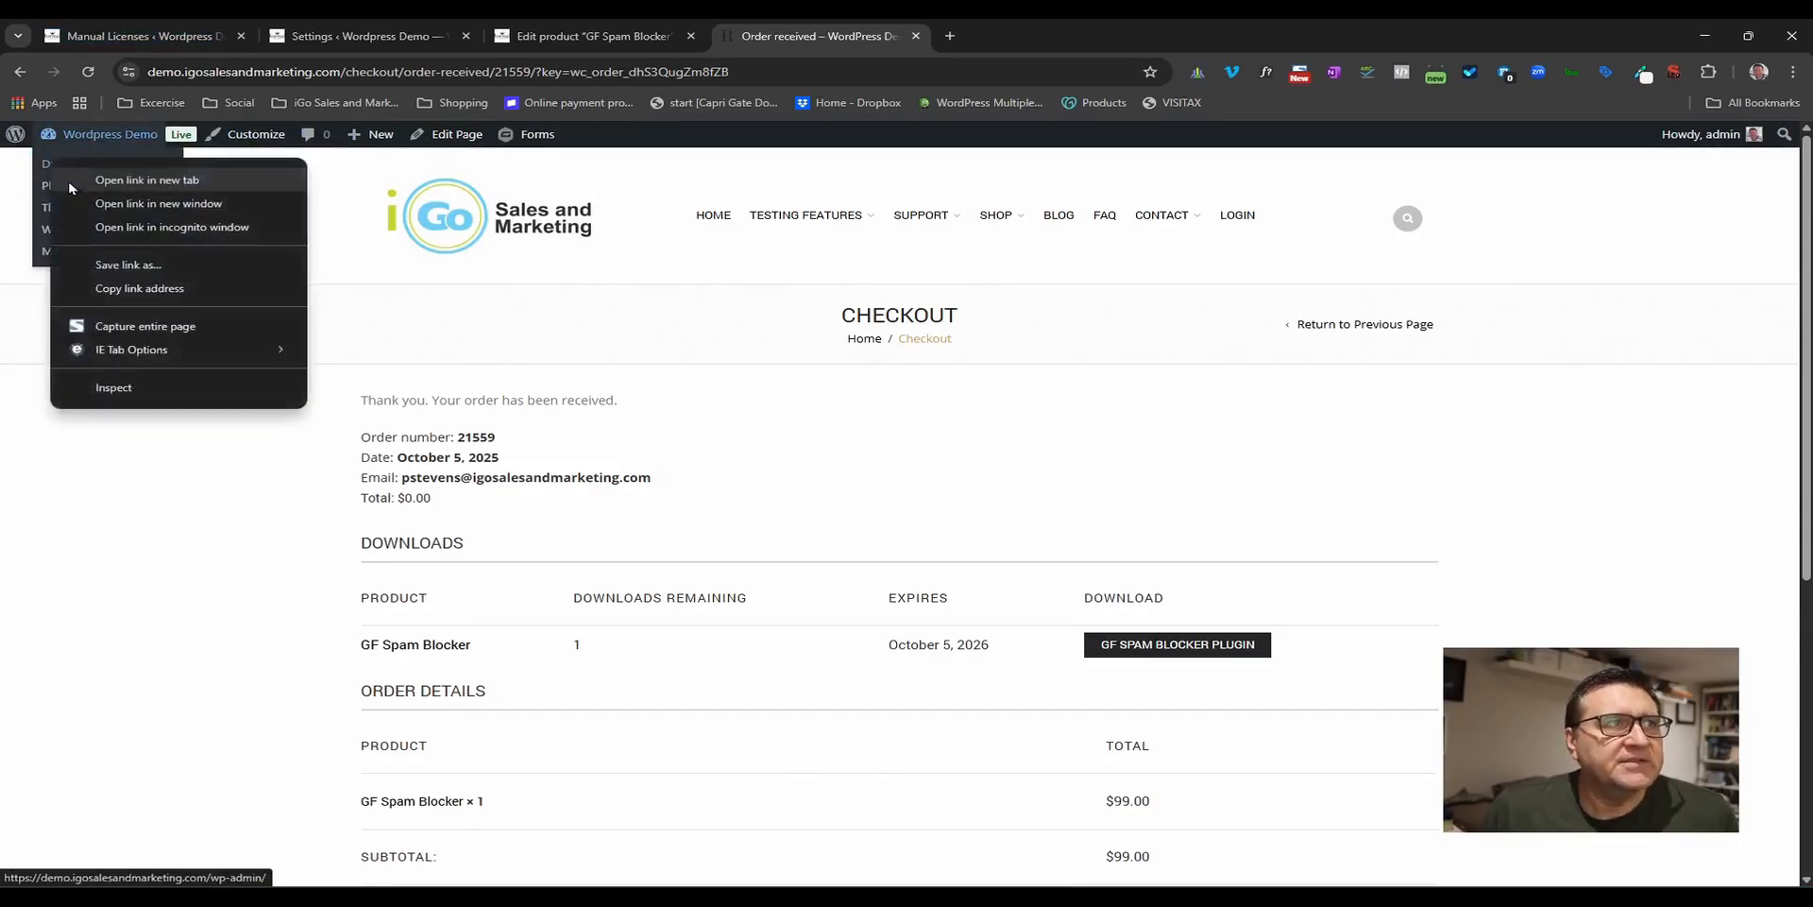
{"action": "left_click", "coordinate": [76, 178]}
{"action": "left_click", "coordinate": [1036, 26]}
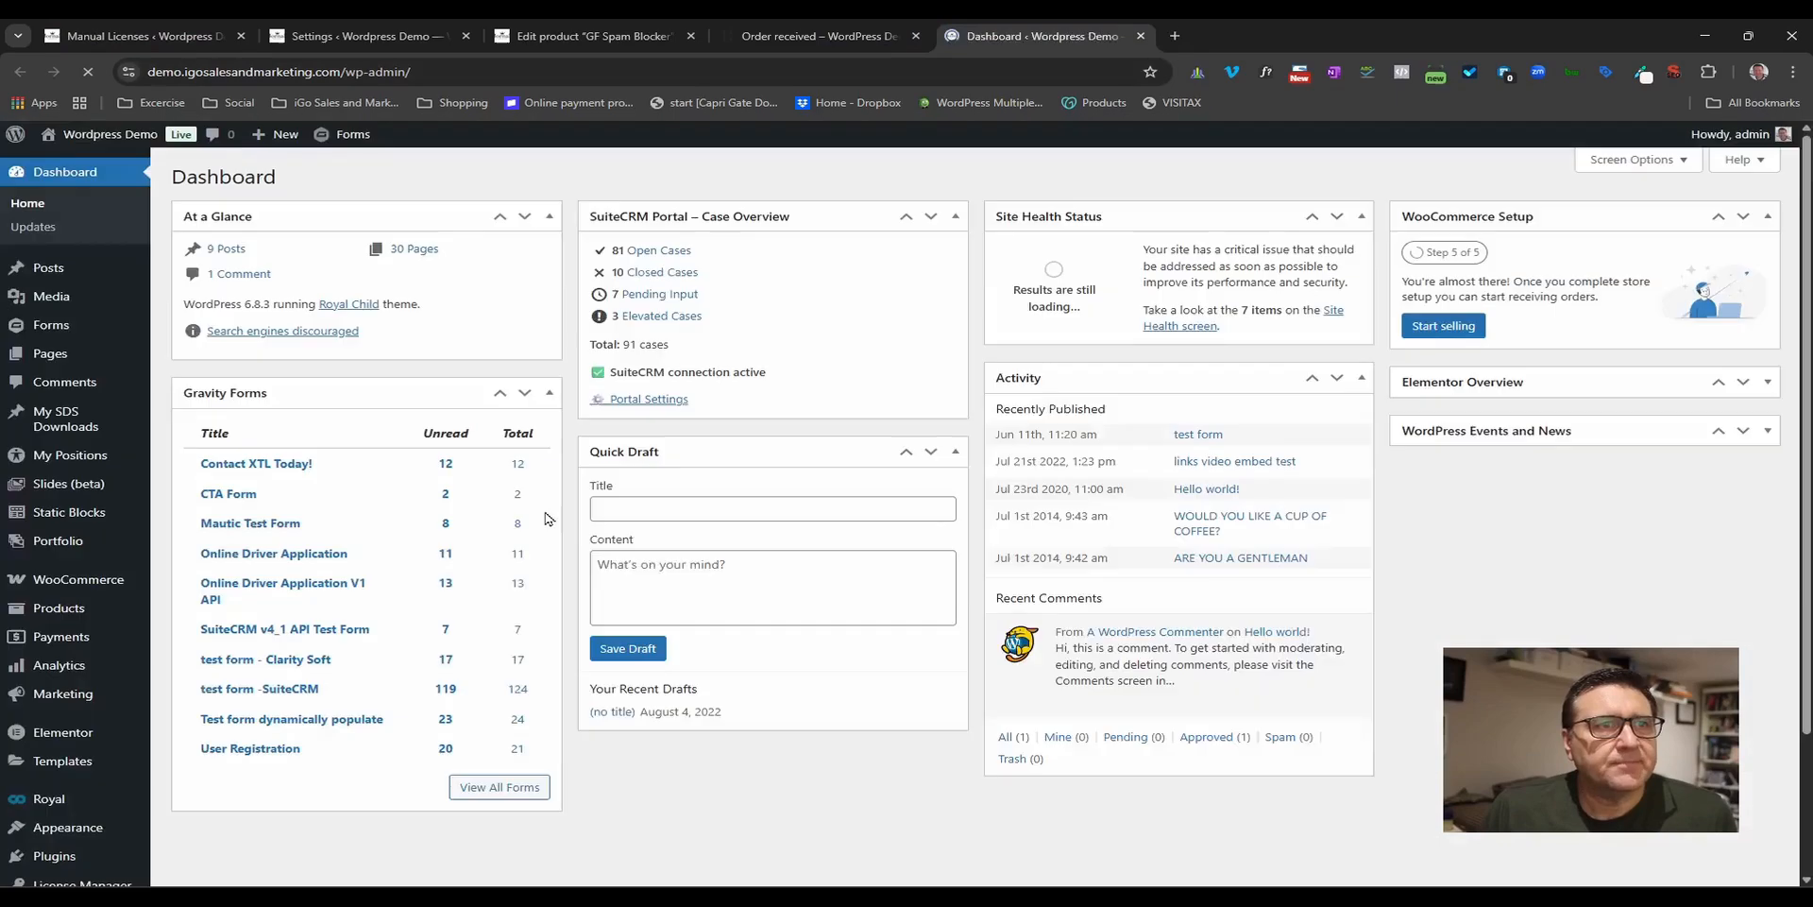
- Open the newest GF Spam Blocker order in WooCommerce and highlight its SuiteCRM license details
{"action": "mouse_move", "coordinate": [102, 576]}
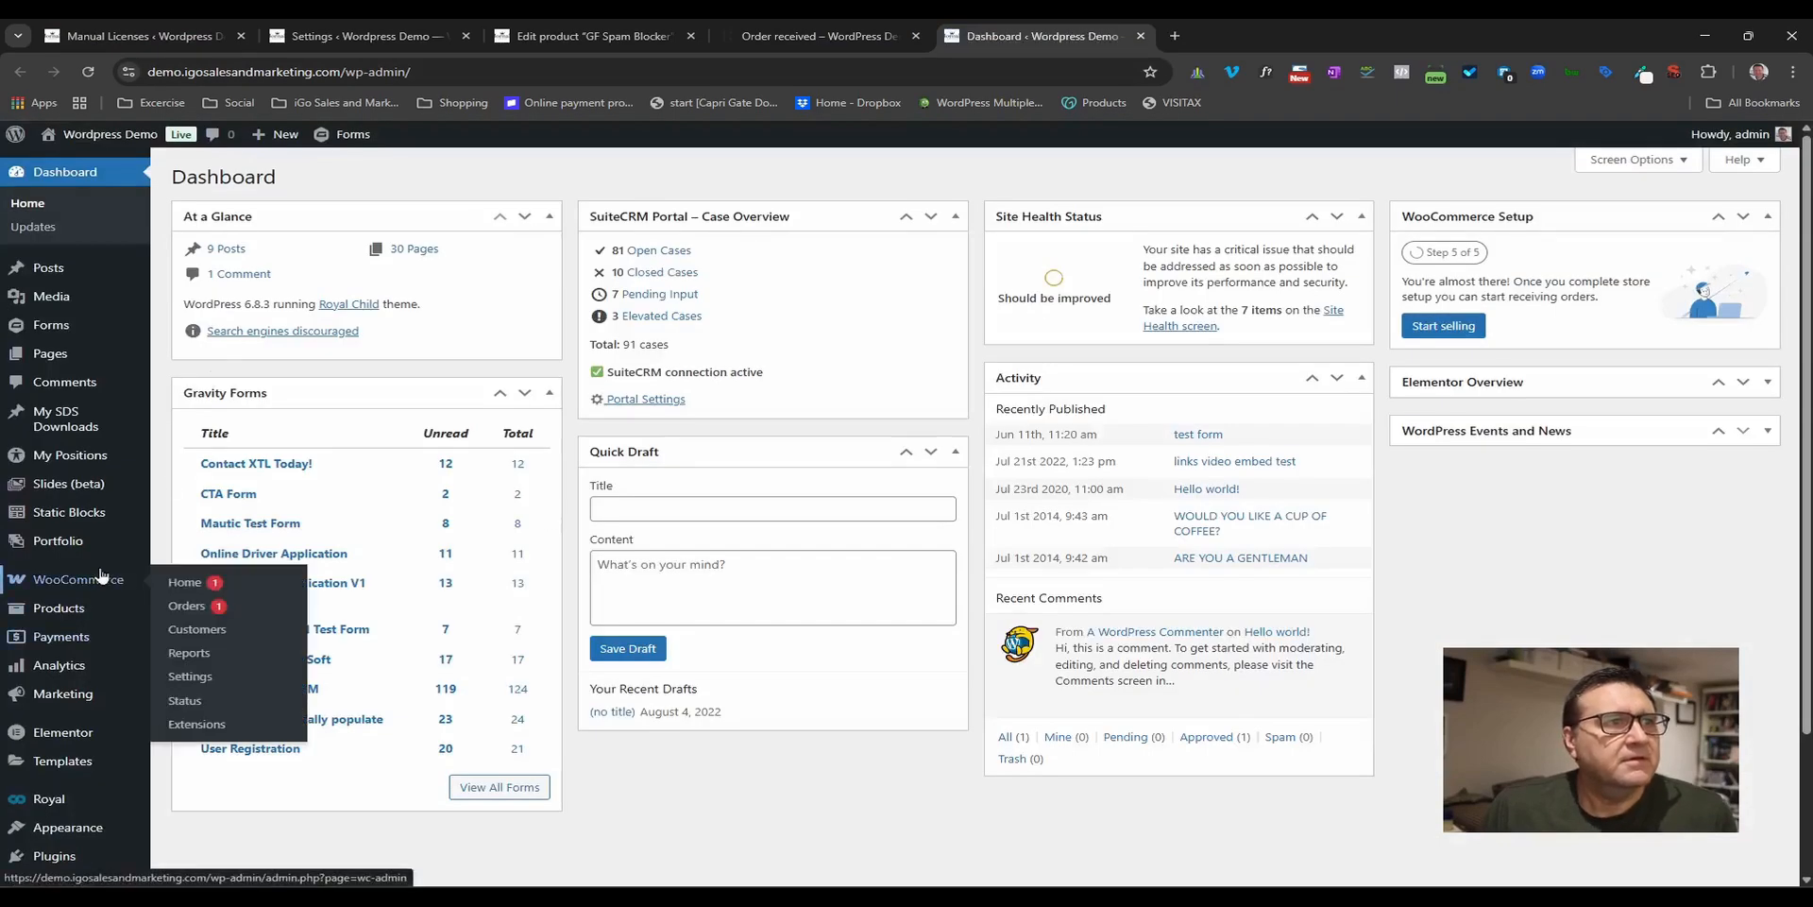
{"action": "left_click", "coordinate": [658, 317]}
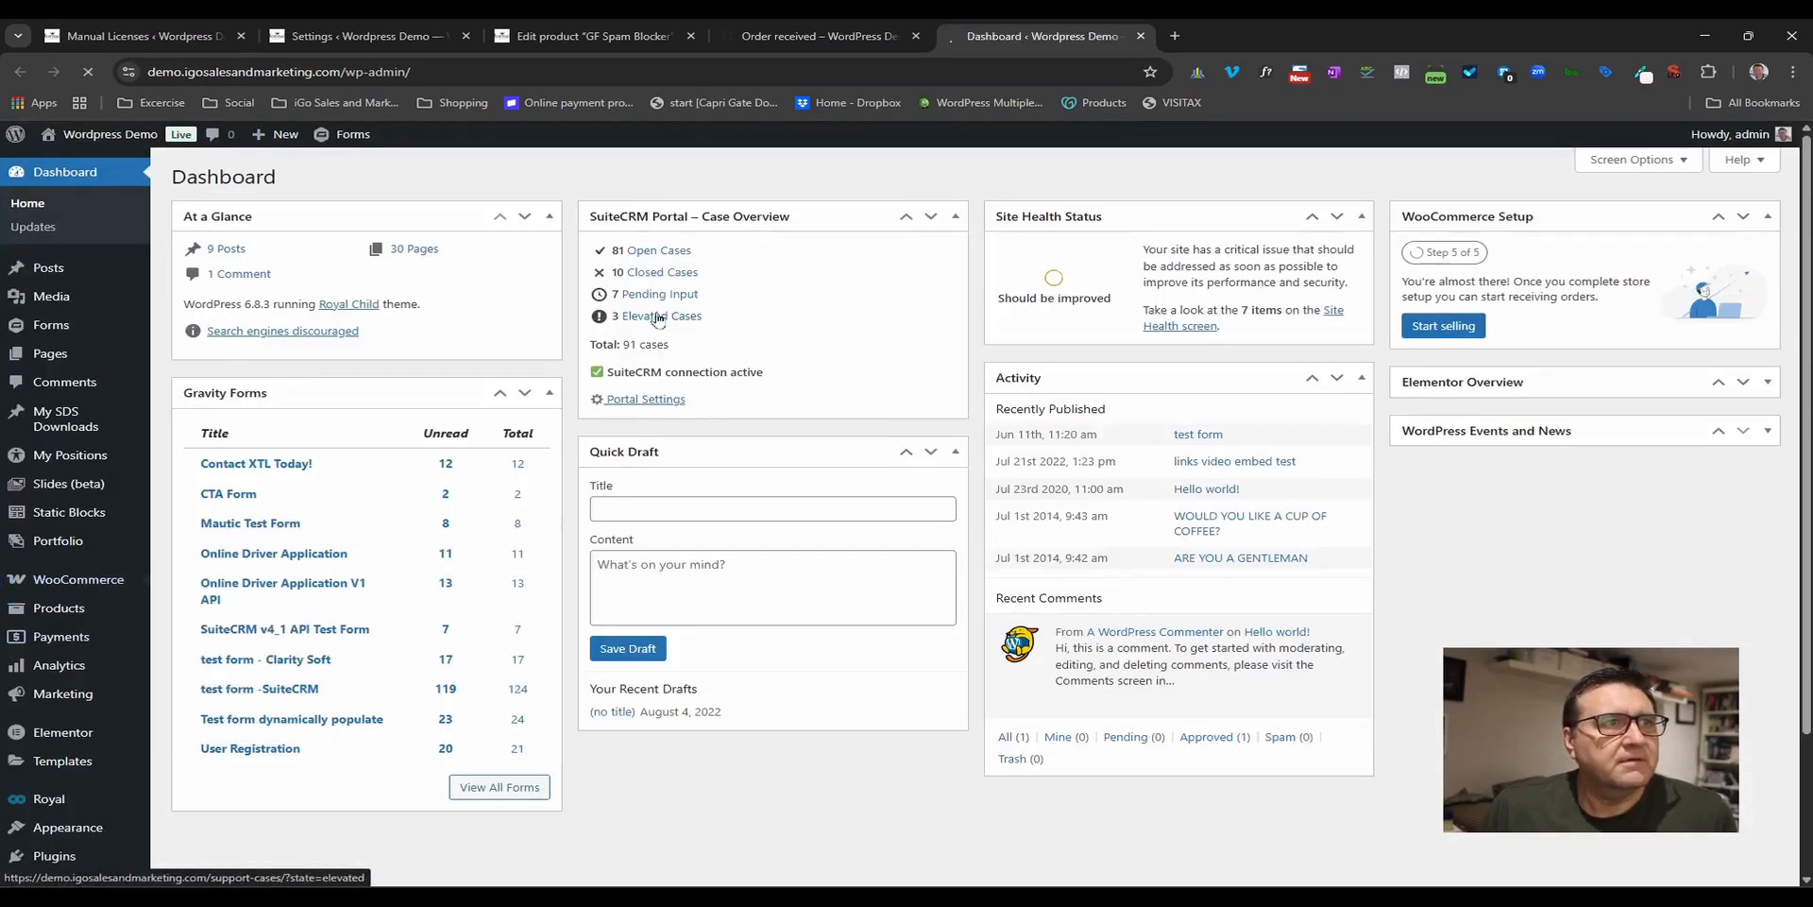
{"action": "left_click", "coordinate": [315, 390]}
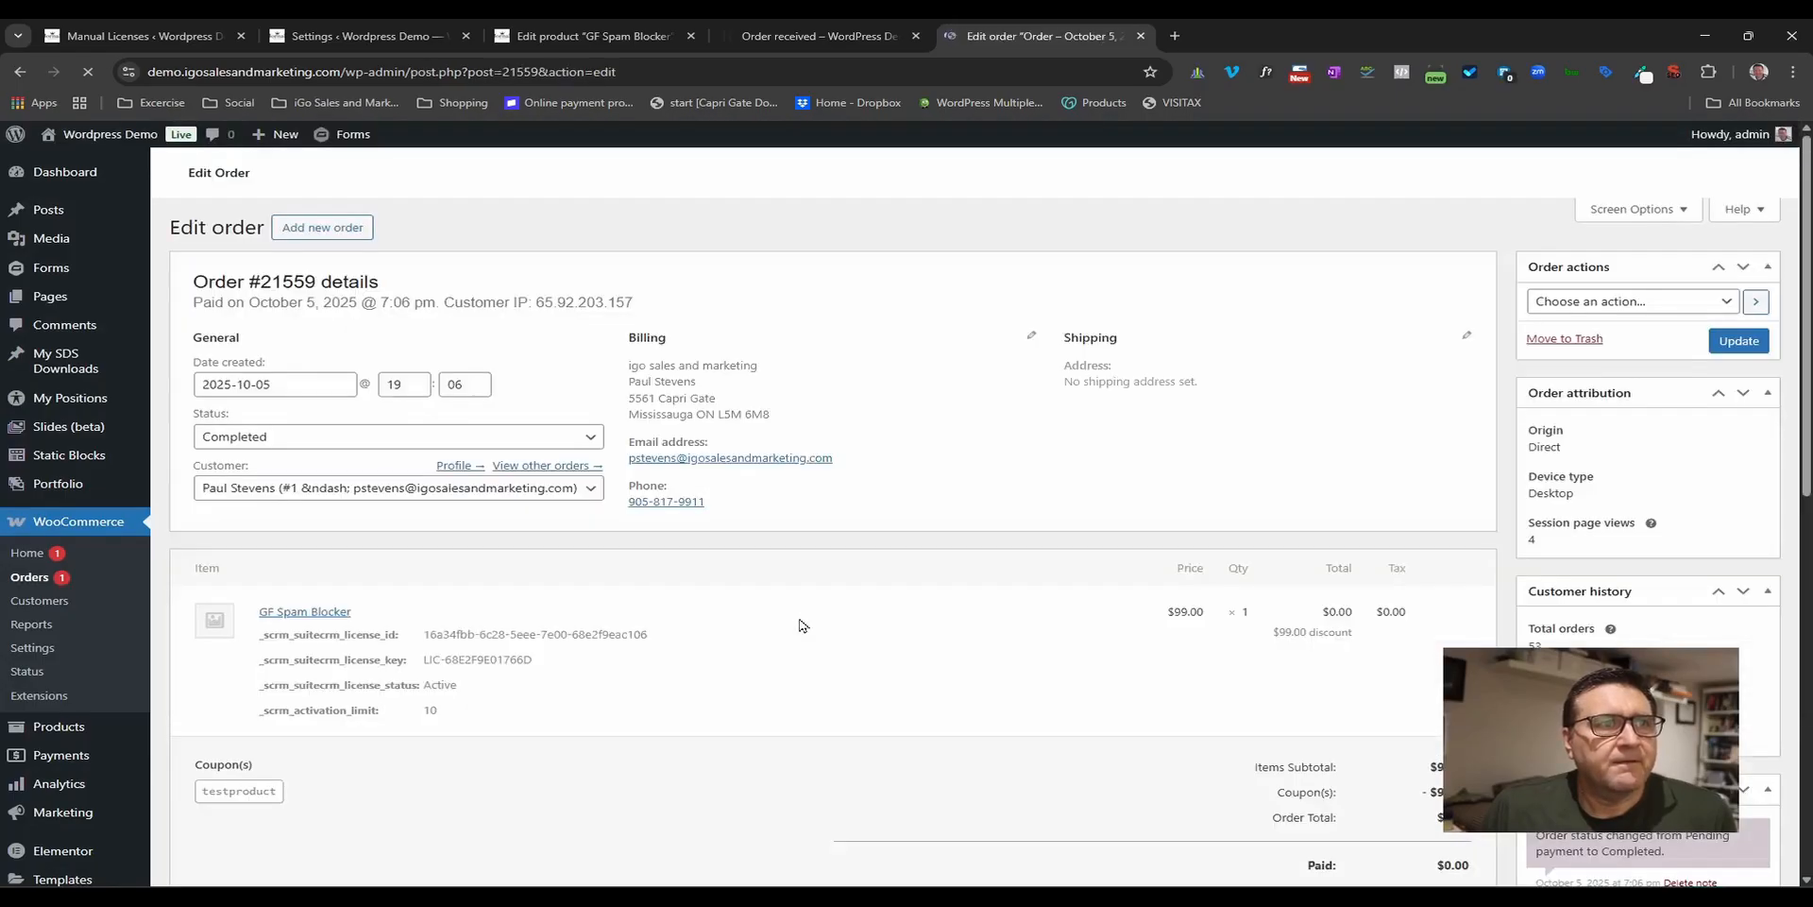
{"action": "left_click_drag", "start_coordinate": [253, 644], "coordinate": [667, 721]}
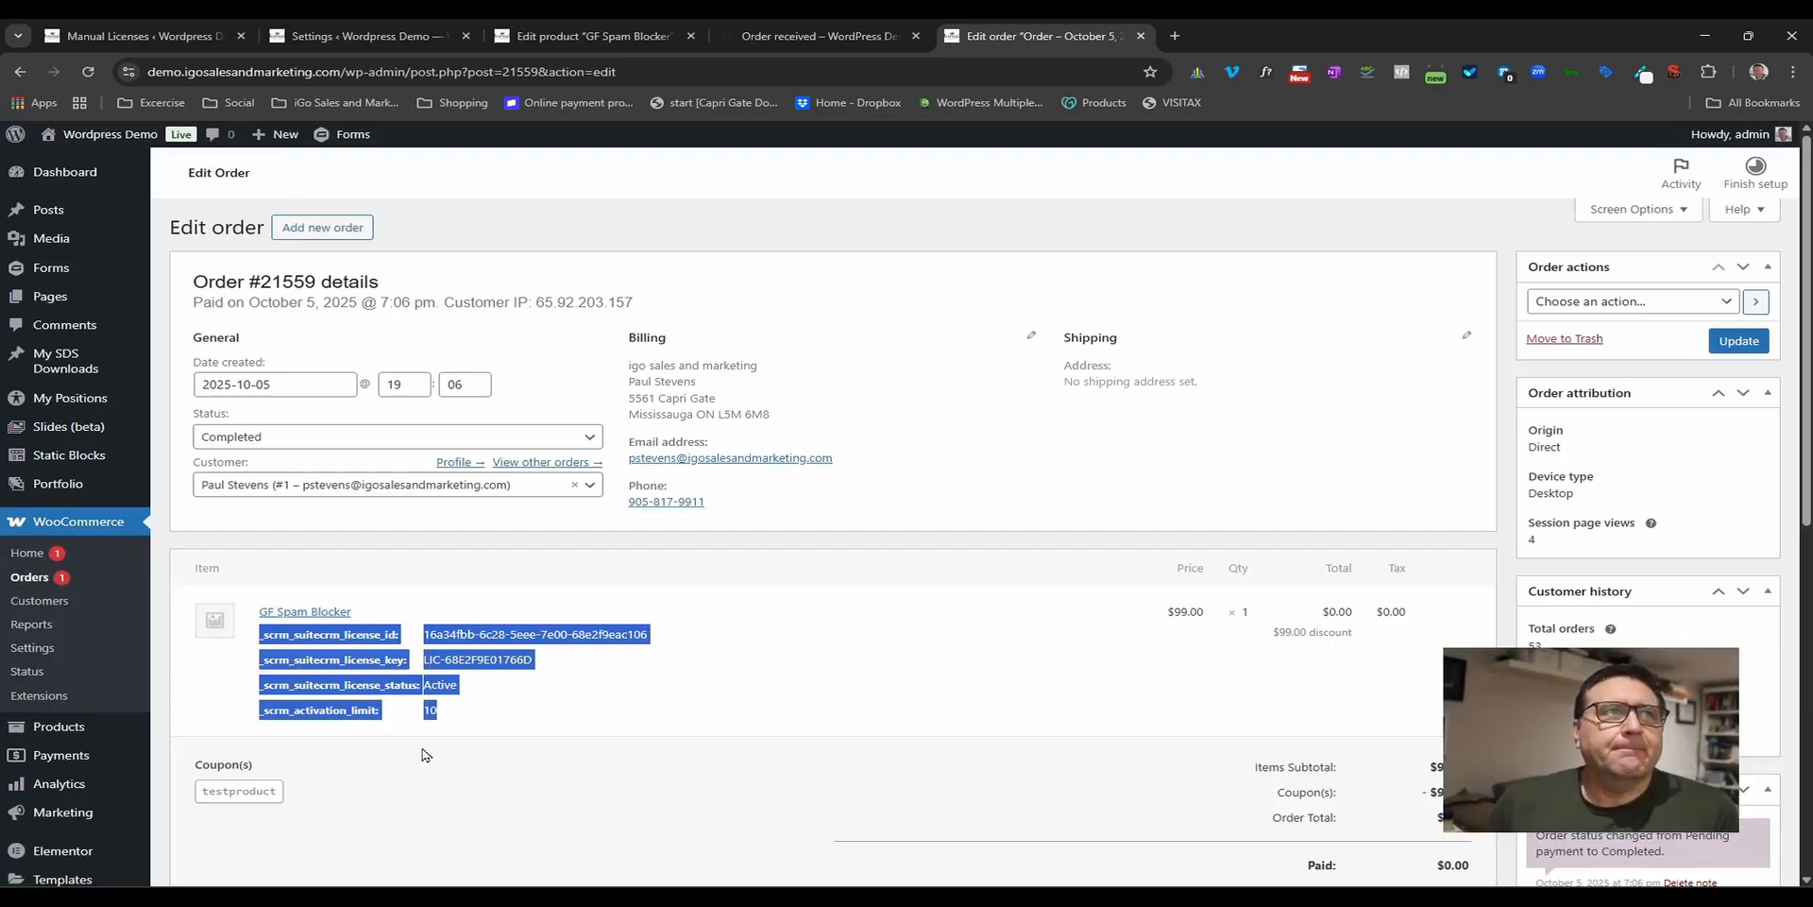
- Check the download expiry in the GF Spam Blocker product settings and return to the WooCommerce order
{"action": "left_click", "coordinate": [602, 33]}
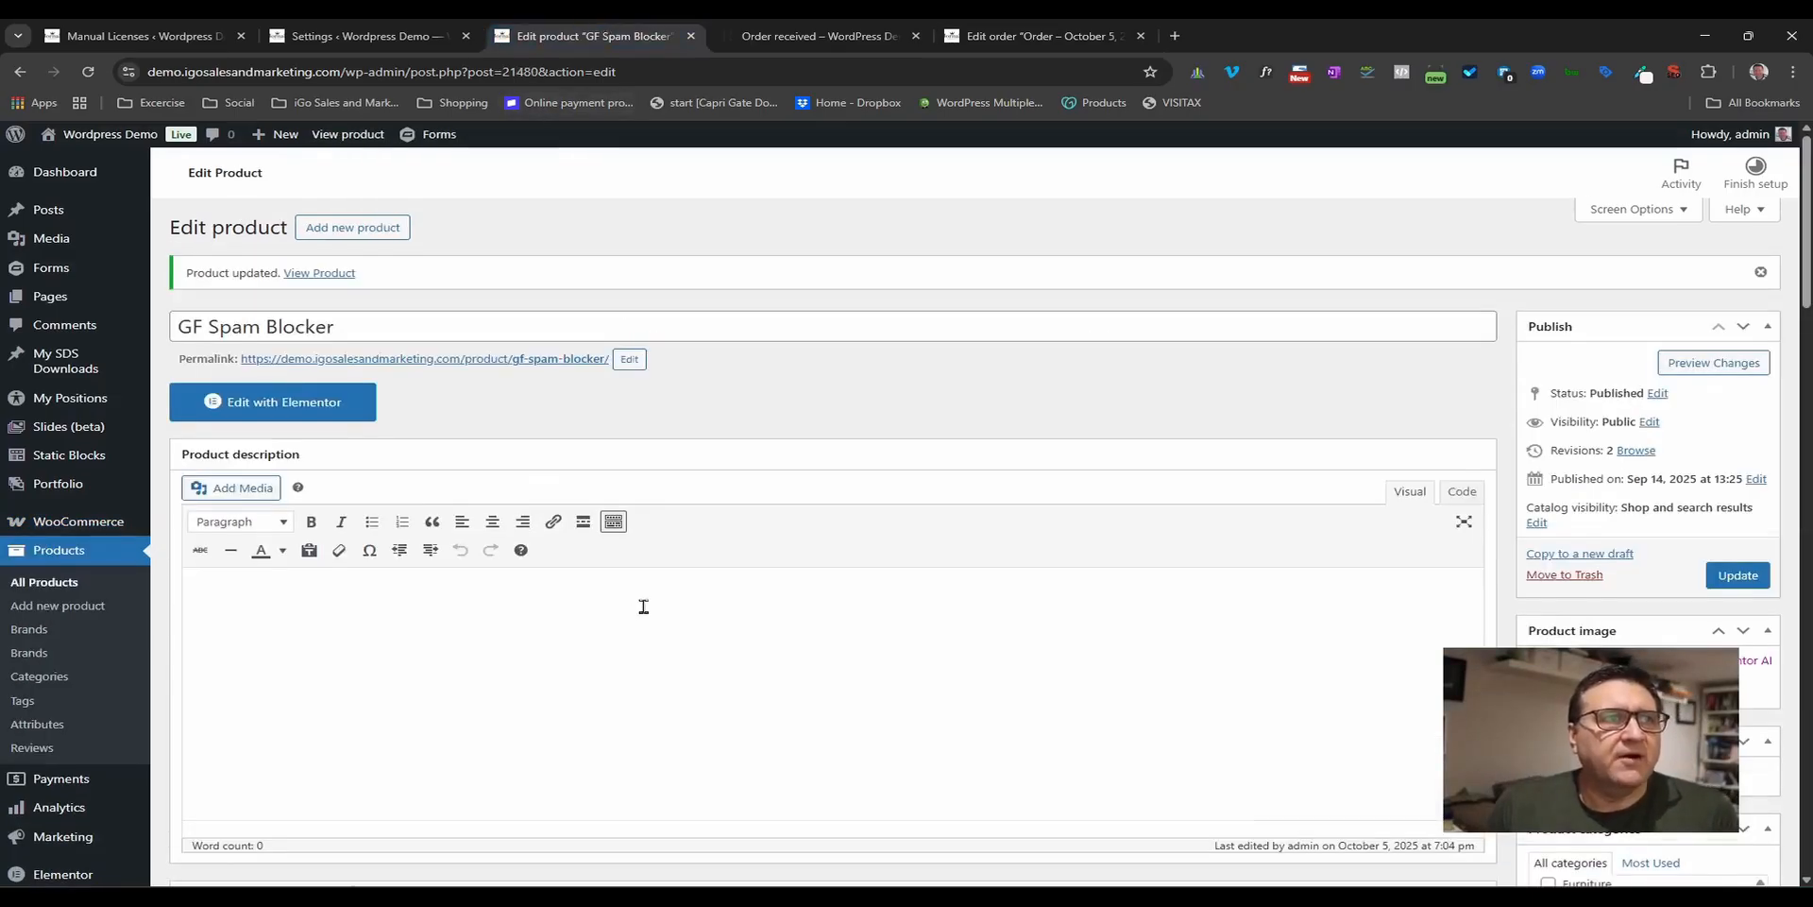
{"action": "scroll", "coordinate": [641, 606], "scroll_direction": "down", "scroll_amount": 15}
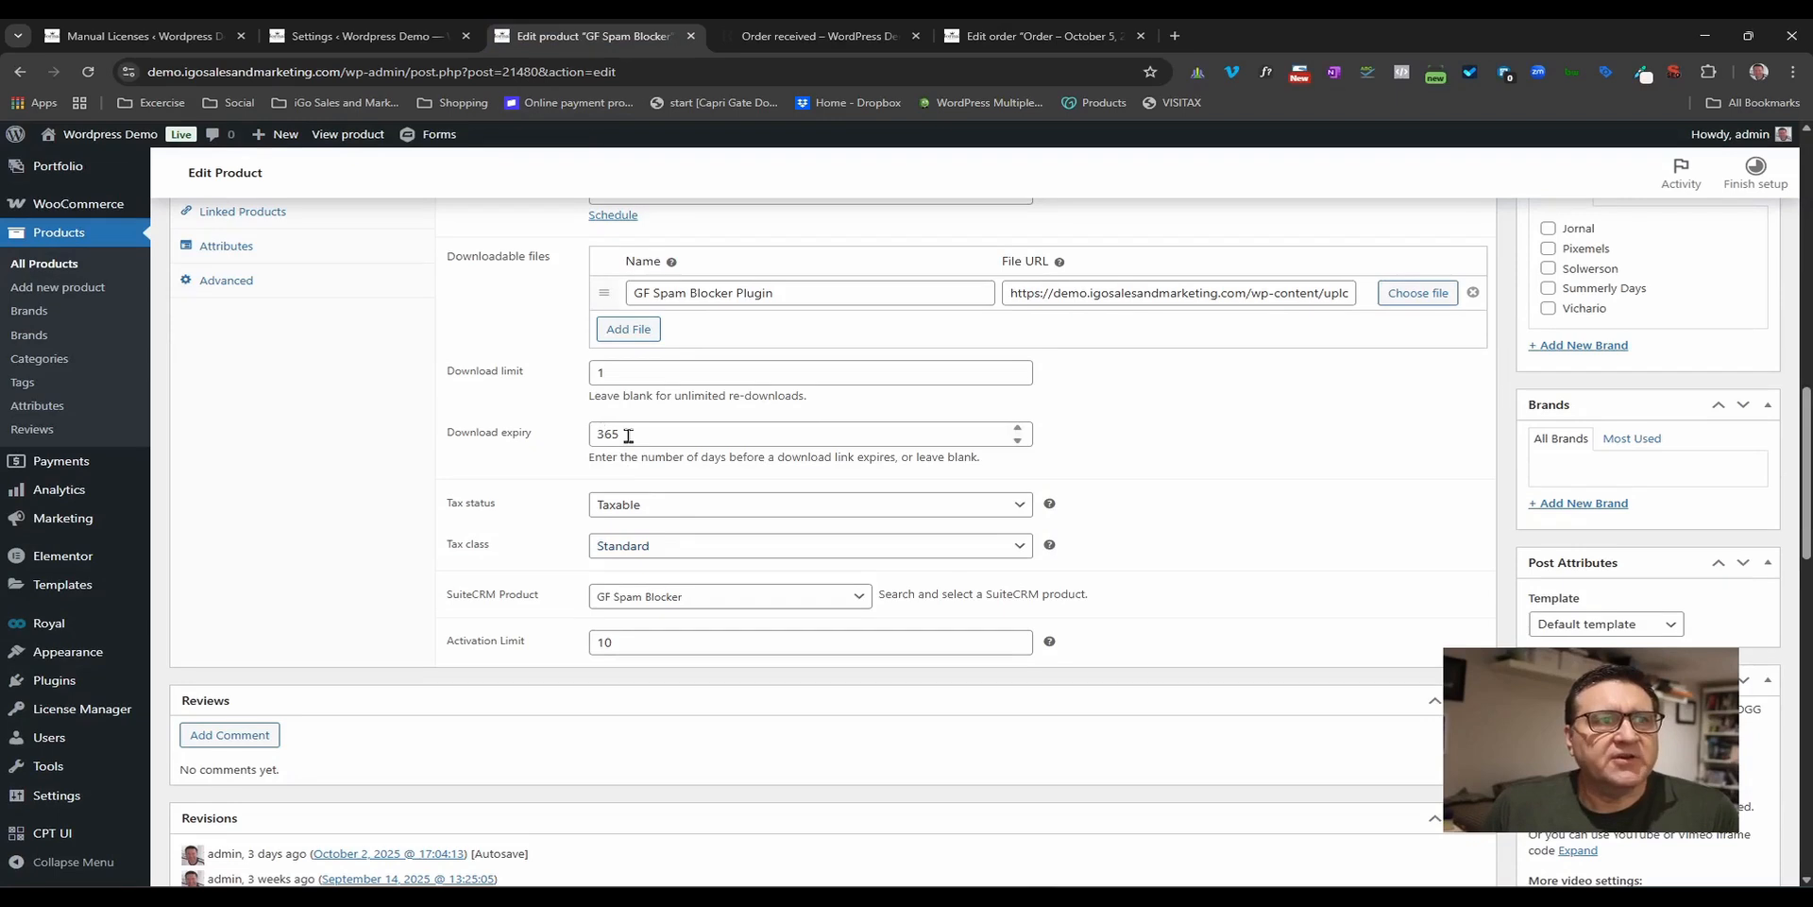
{"action": "left_click", "coordinate": [630, 435]}
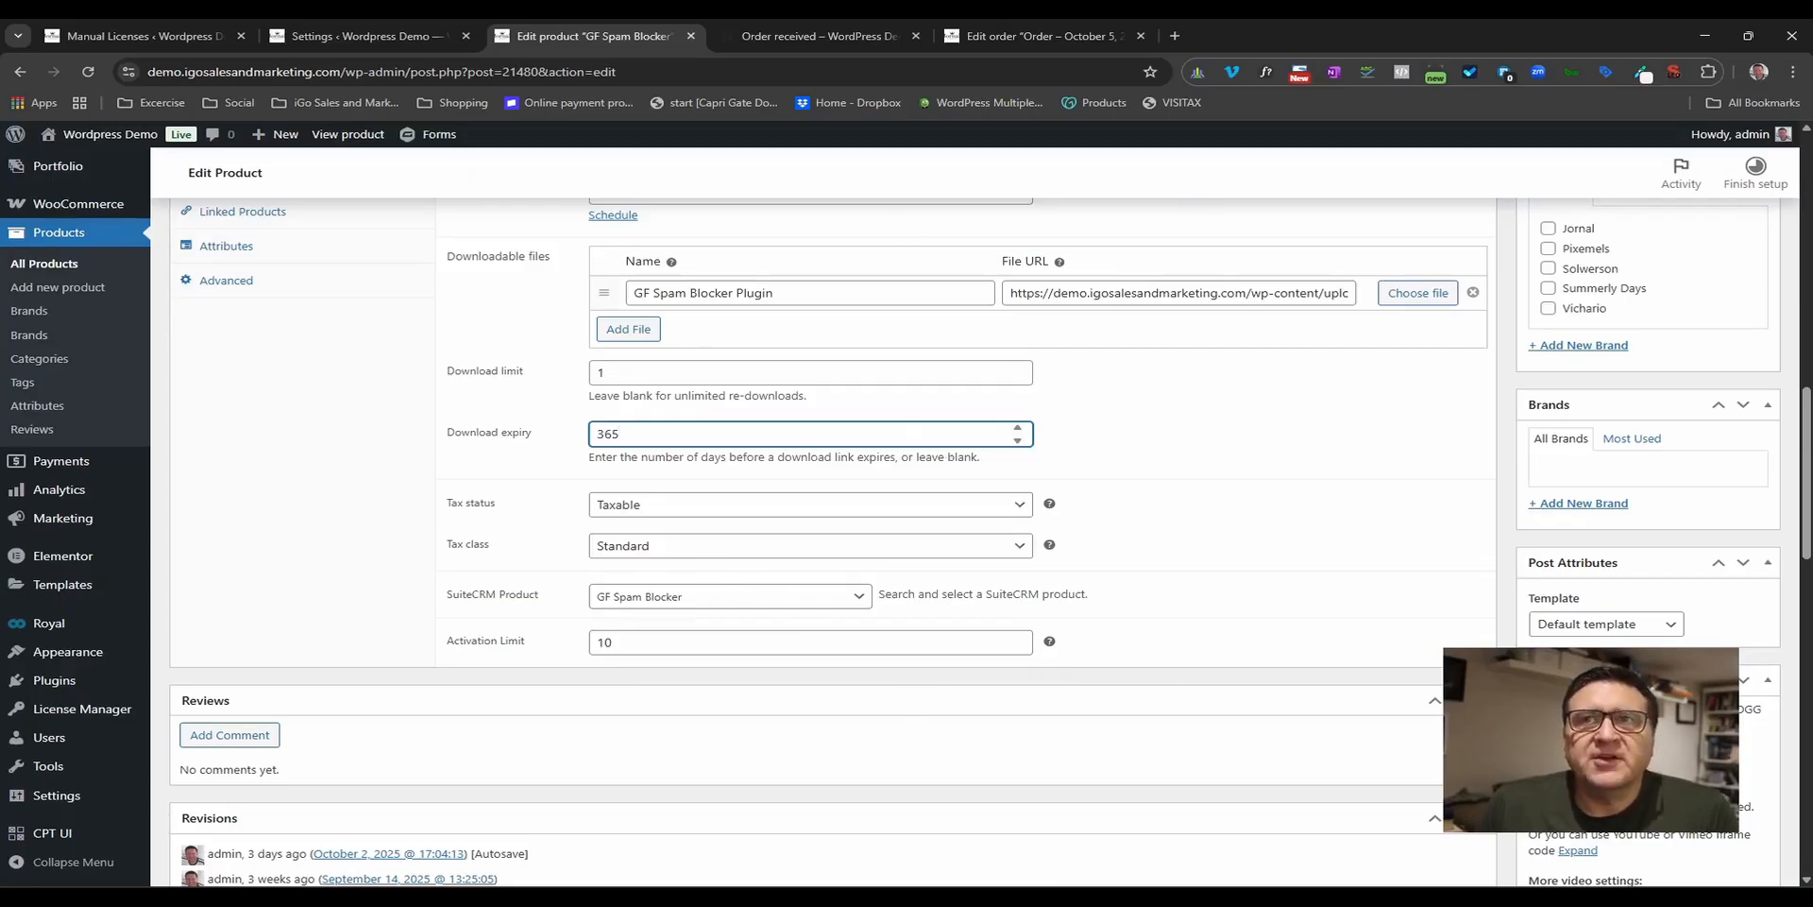
{"action": "left_click", "coordinate": [818, 36]}
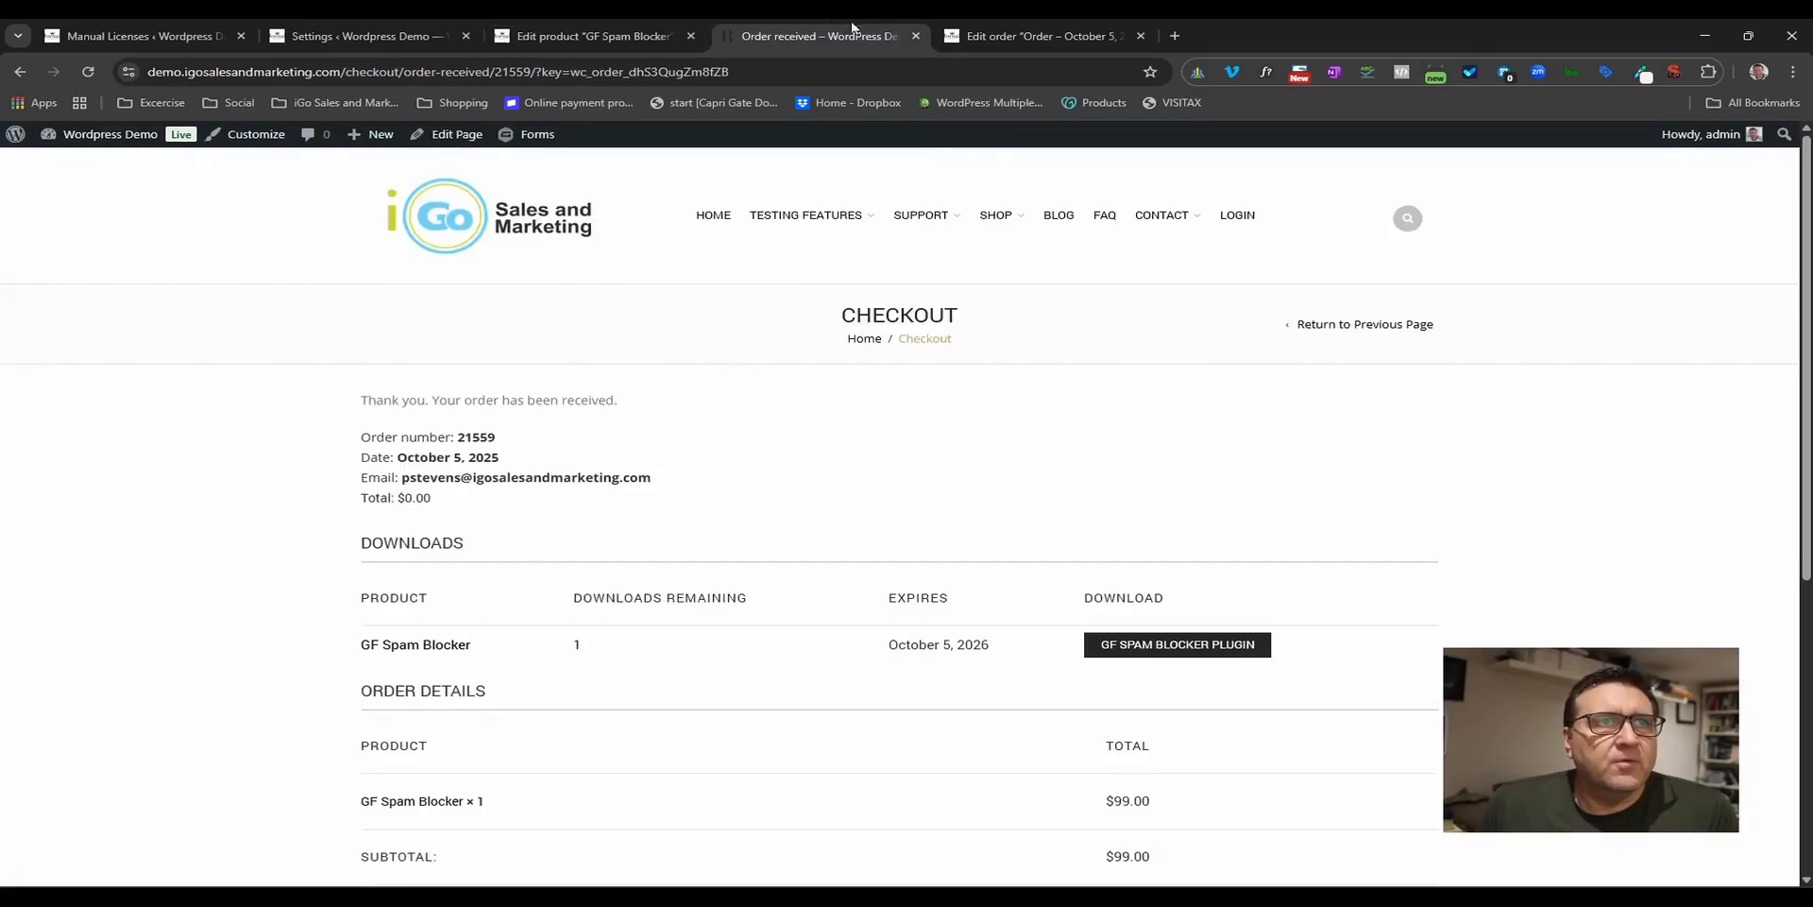
{"action": "left_click", "coordinate": [1034, 31]}
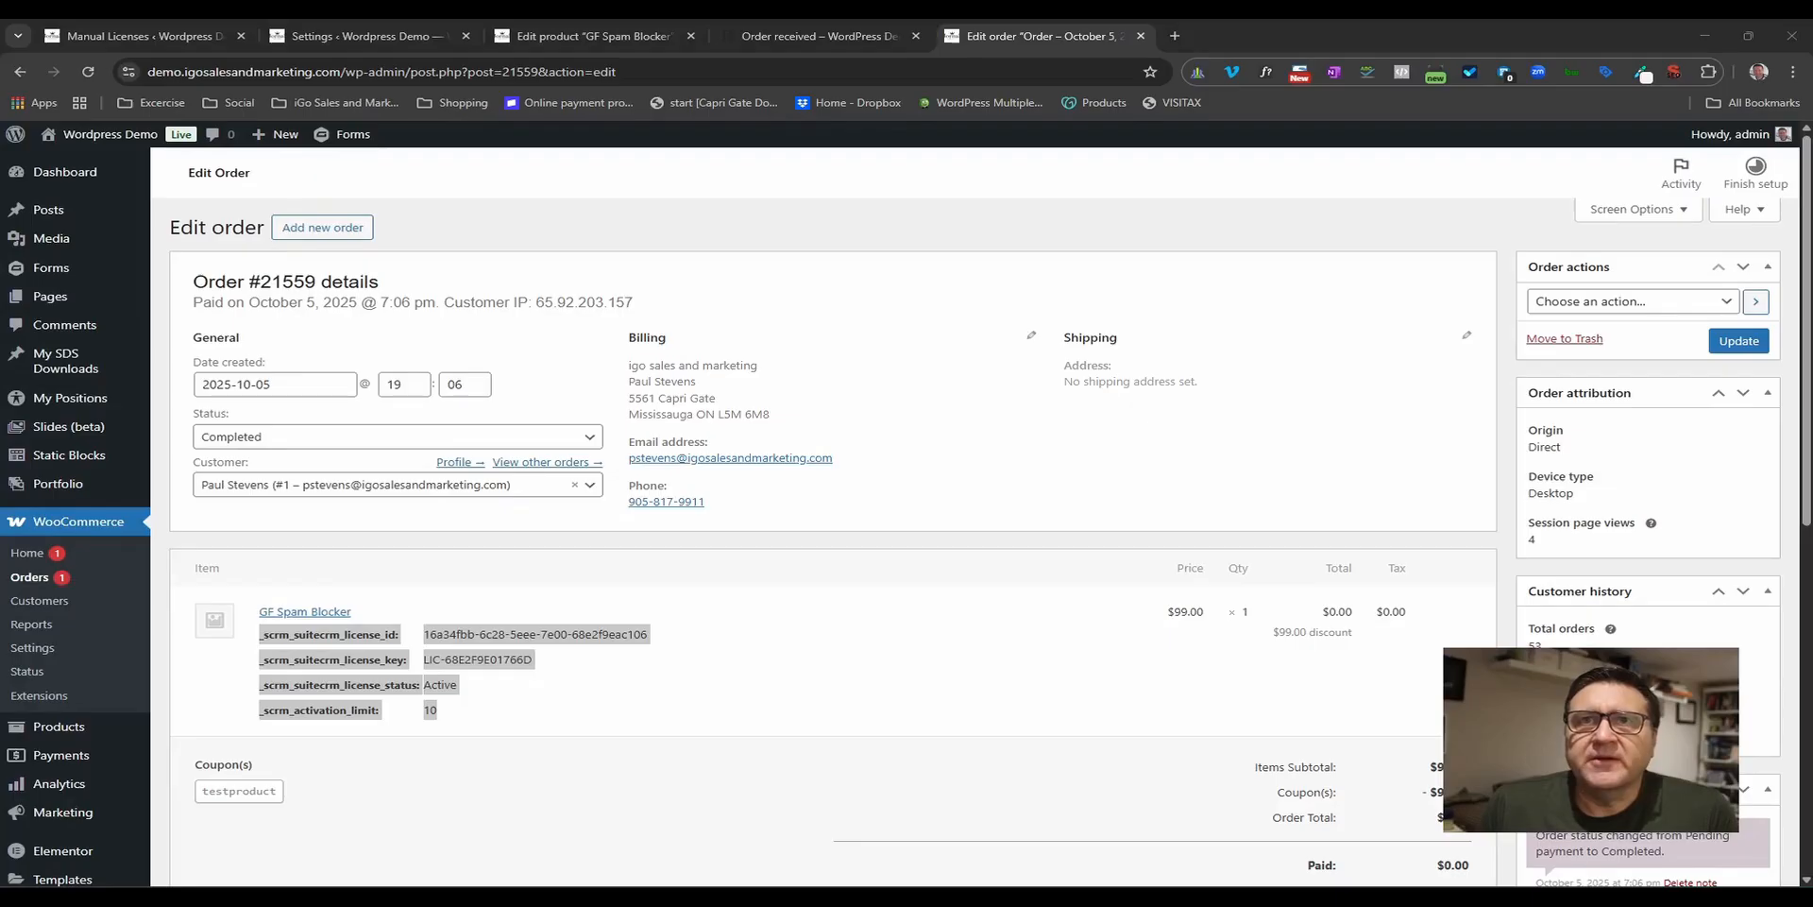
- Bring SuiteCRM's Software Licenses list into the browser window, refresh it and open the newest GF Spam Blocker license
{"action": "left_click_drag", "start_coordinate": [855, 281], "coordinate": [1270, 33]}
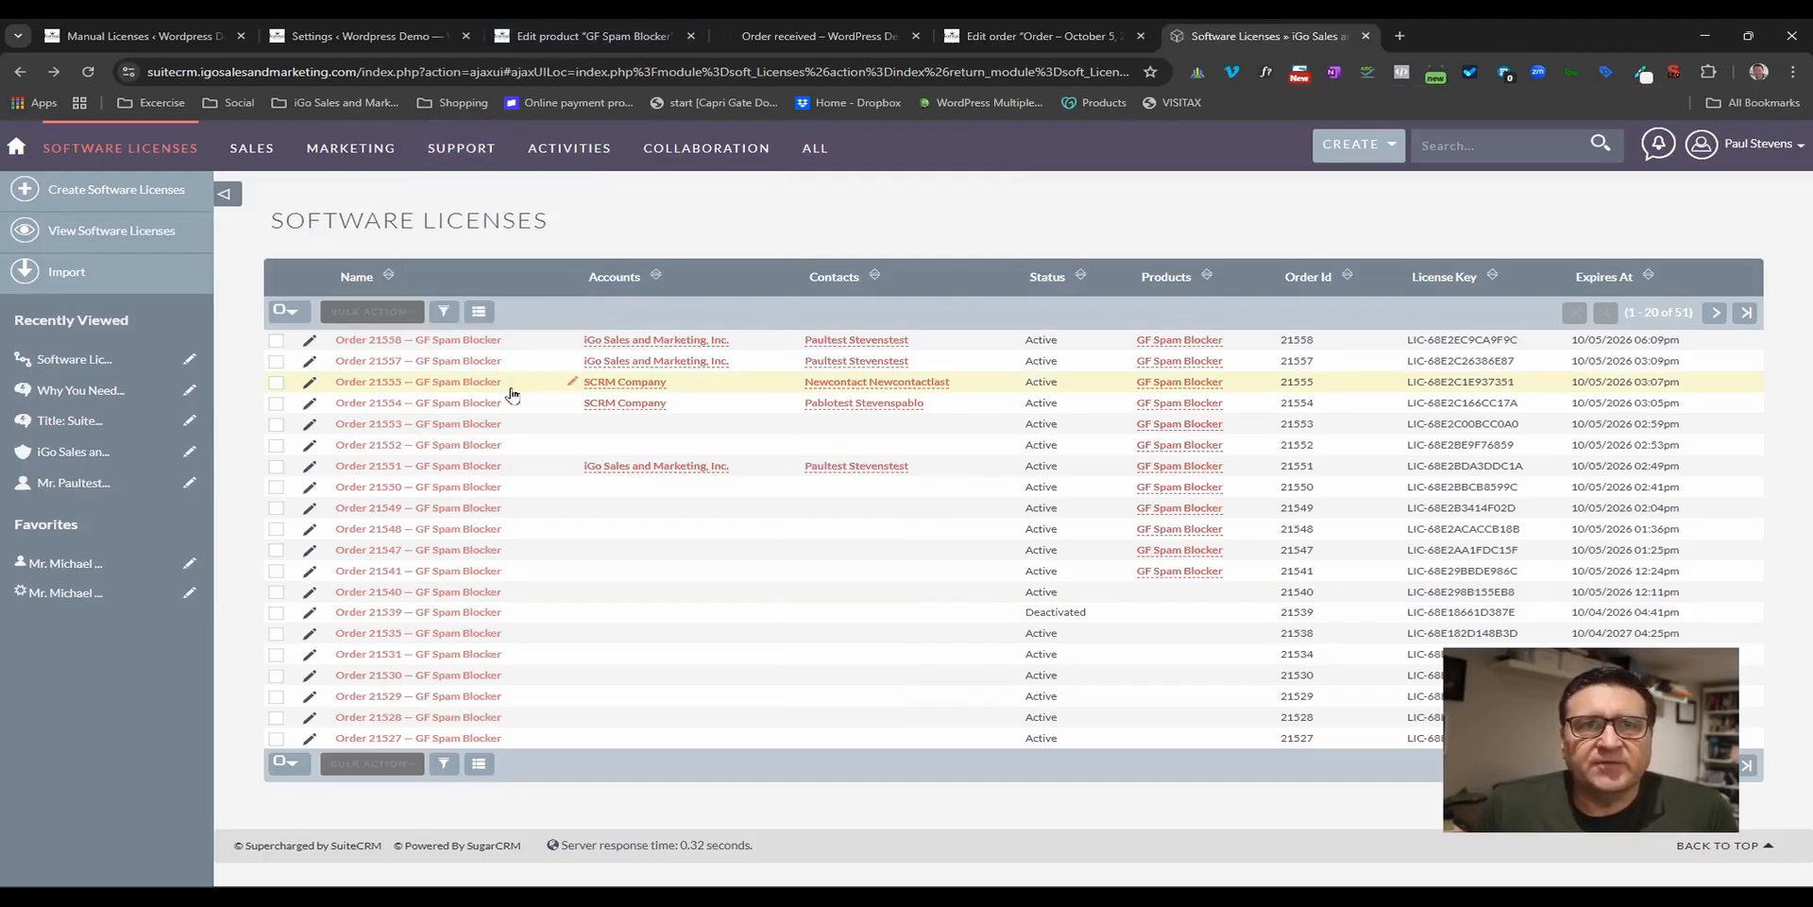
{"action": "left_click", "coordinate": [87, 72]}
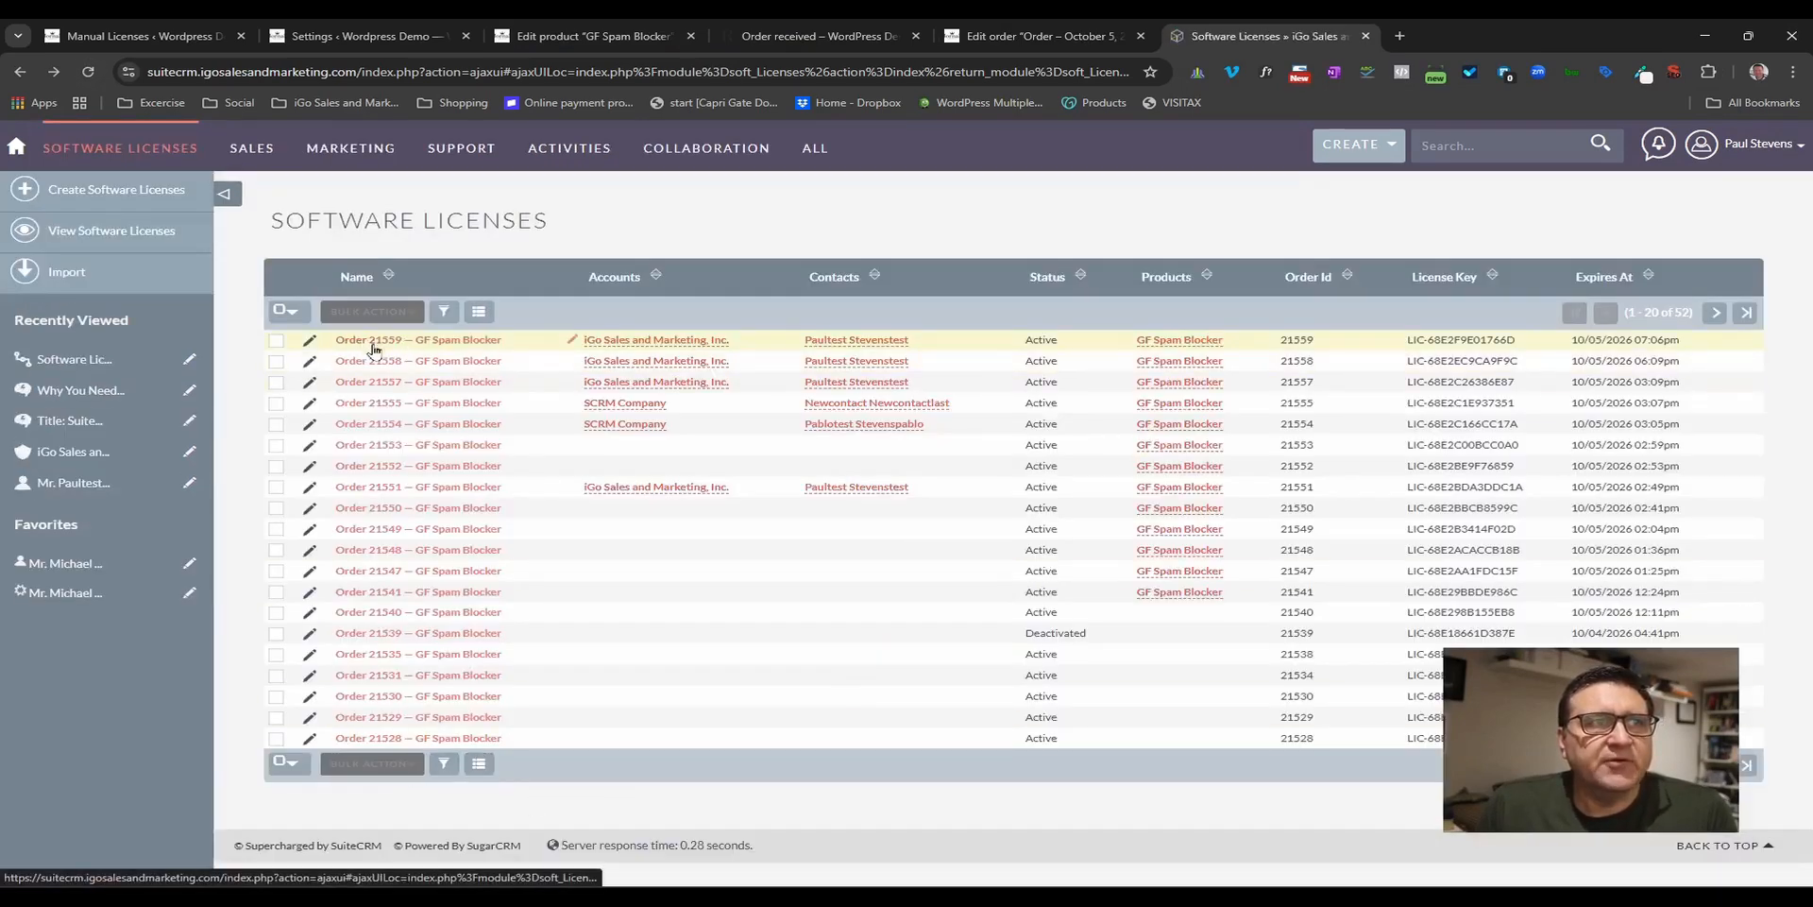
{"action": "left_click", "coordinate": [460, 346]}
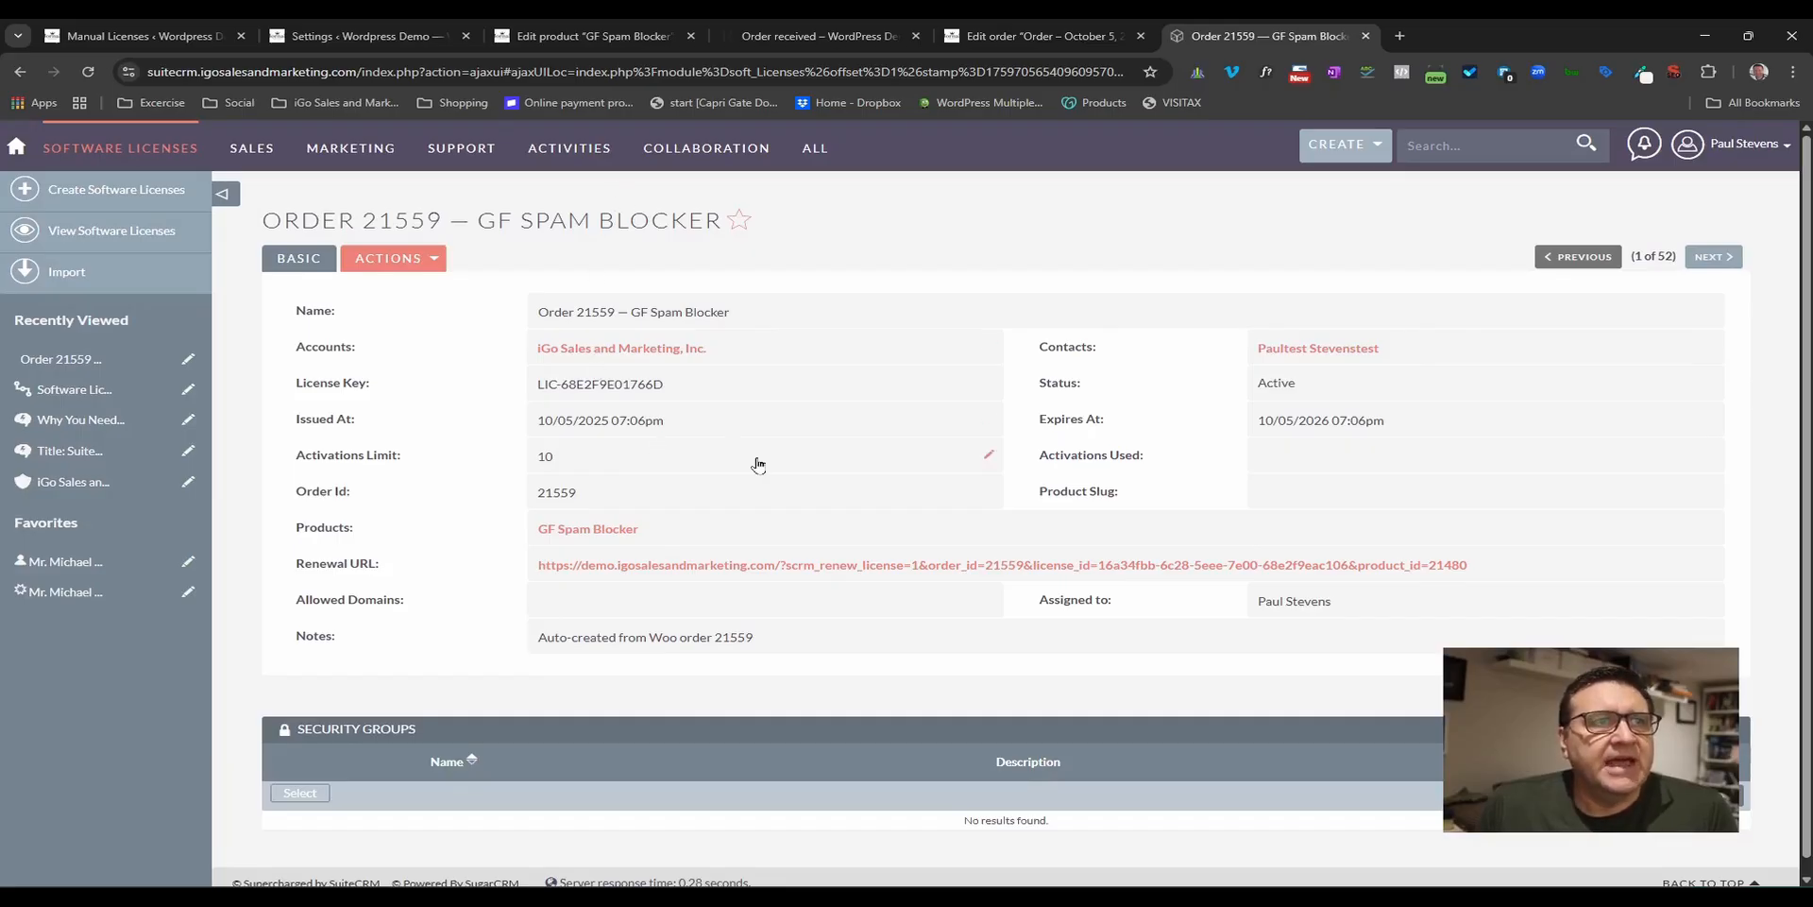
- Revisit the product settings and order confirmation, then highlight the license key on the SuiteCRM license record
{"action": "left_click", "coordinate": [151, 35]}
{"action": "left_click", "coordinate": [311, 28]}
{"action": "left_click", "coordinate": [581, 30]}
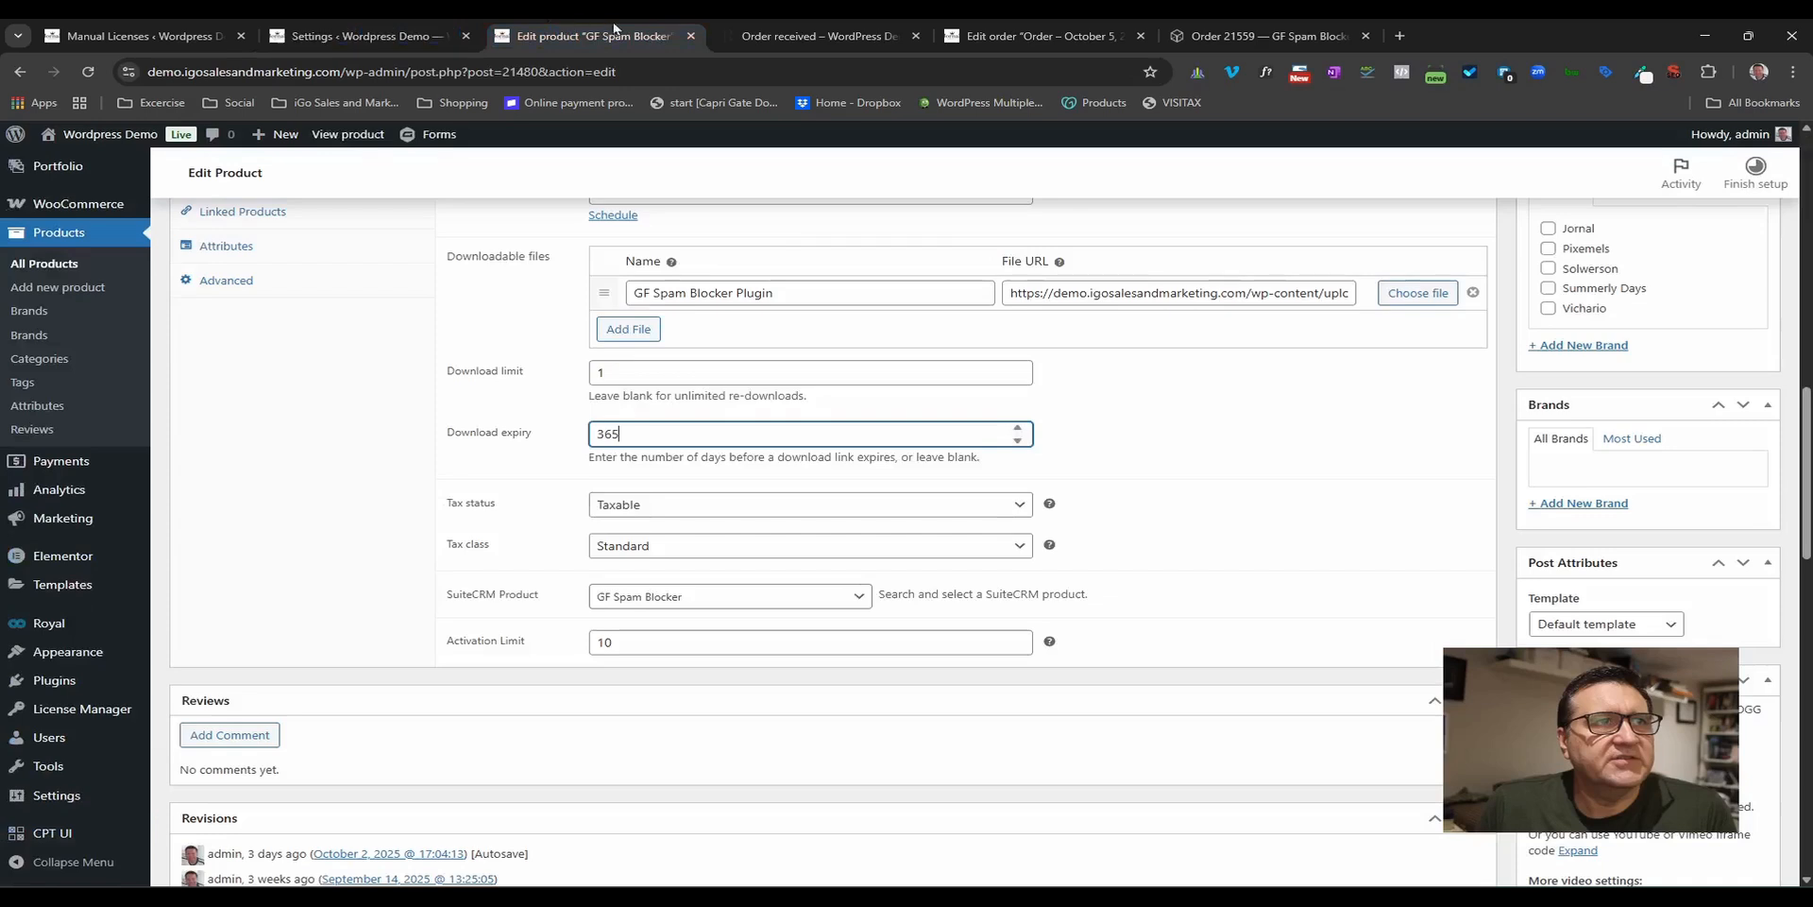
{"action": "left_click", "coordinate": [713, 29]}
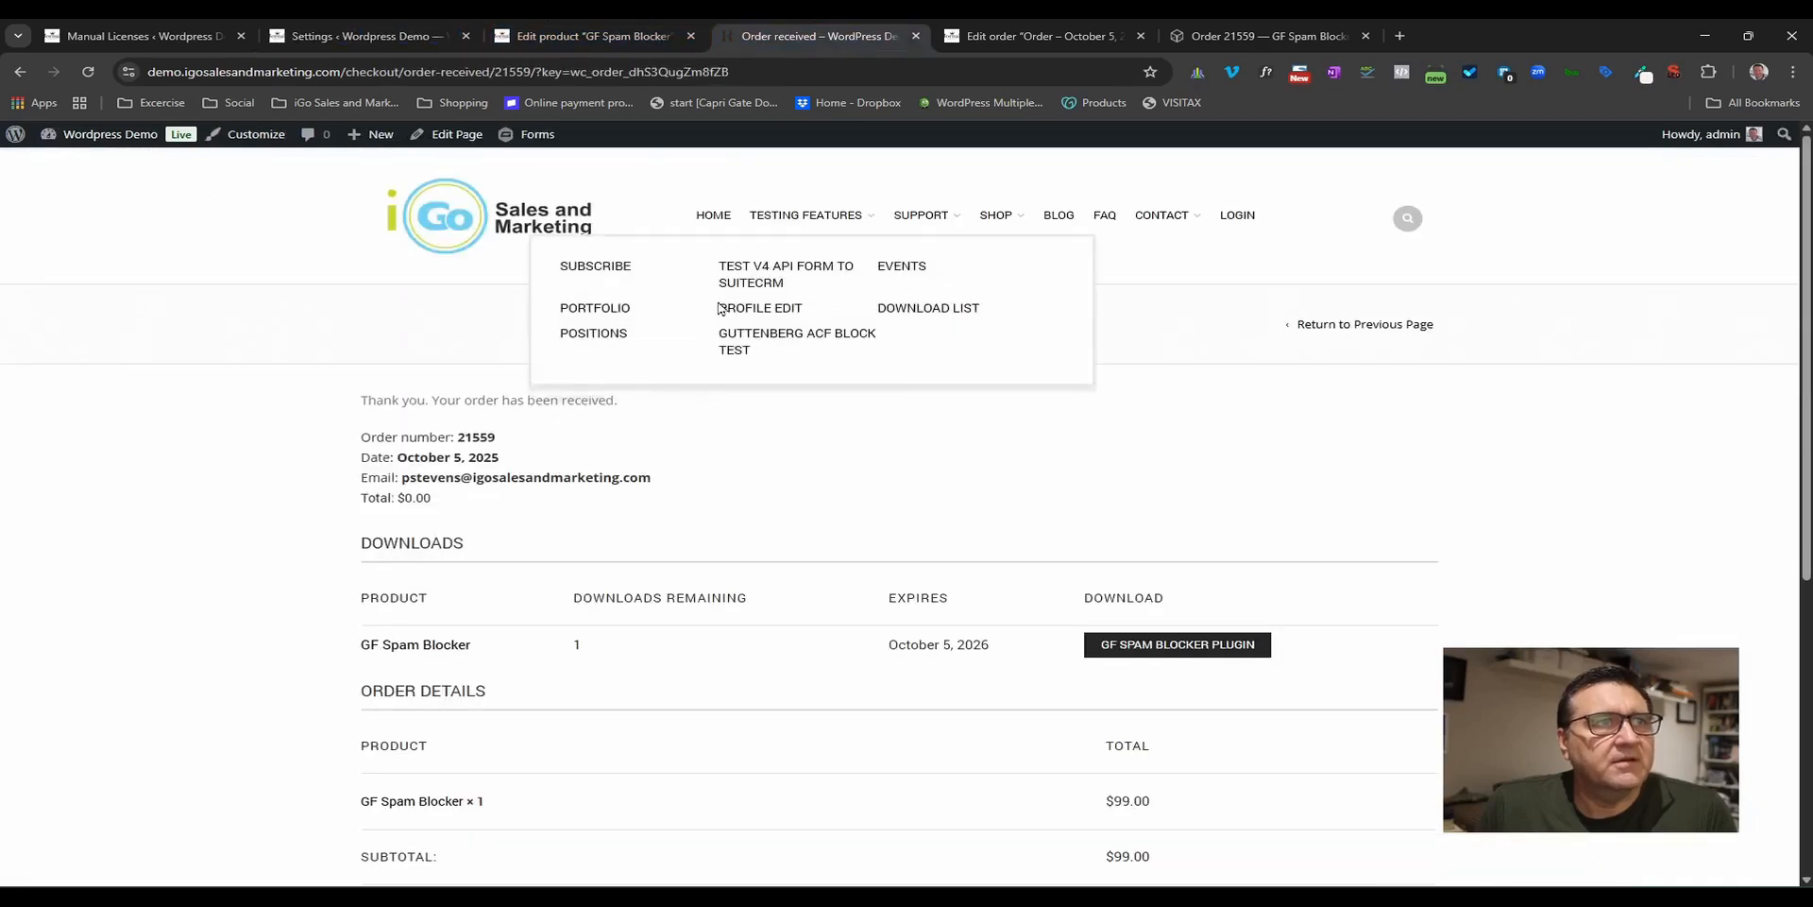
{"action": "left_click", "coordinate": [1224, 27]}
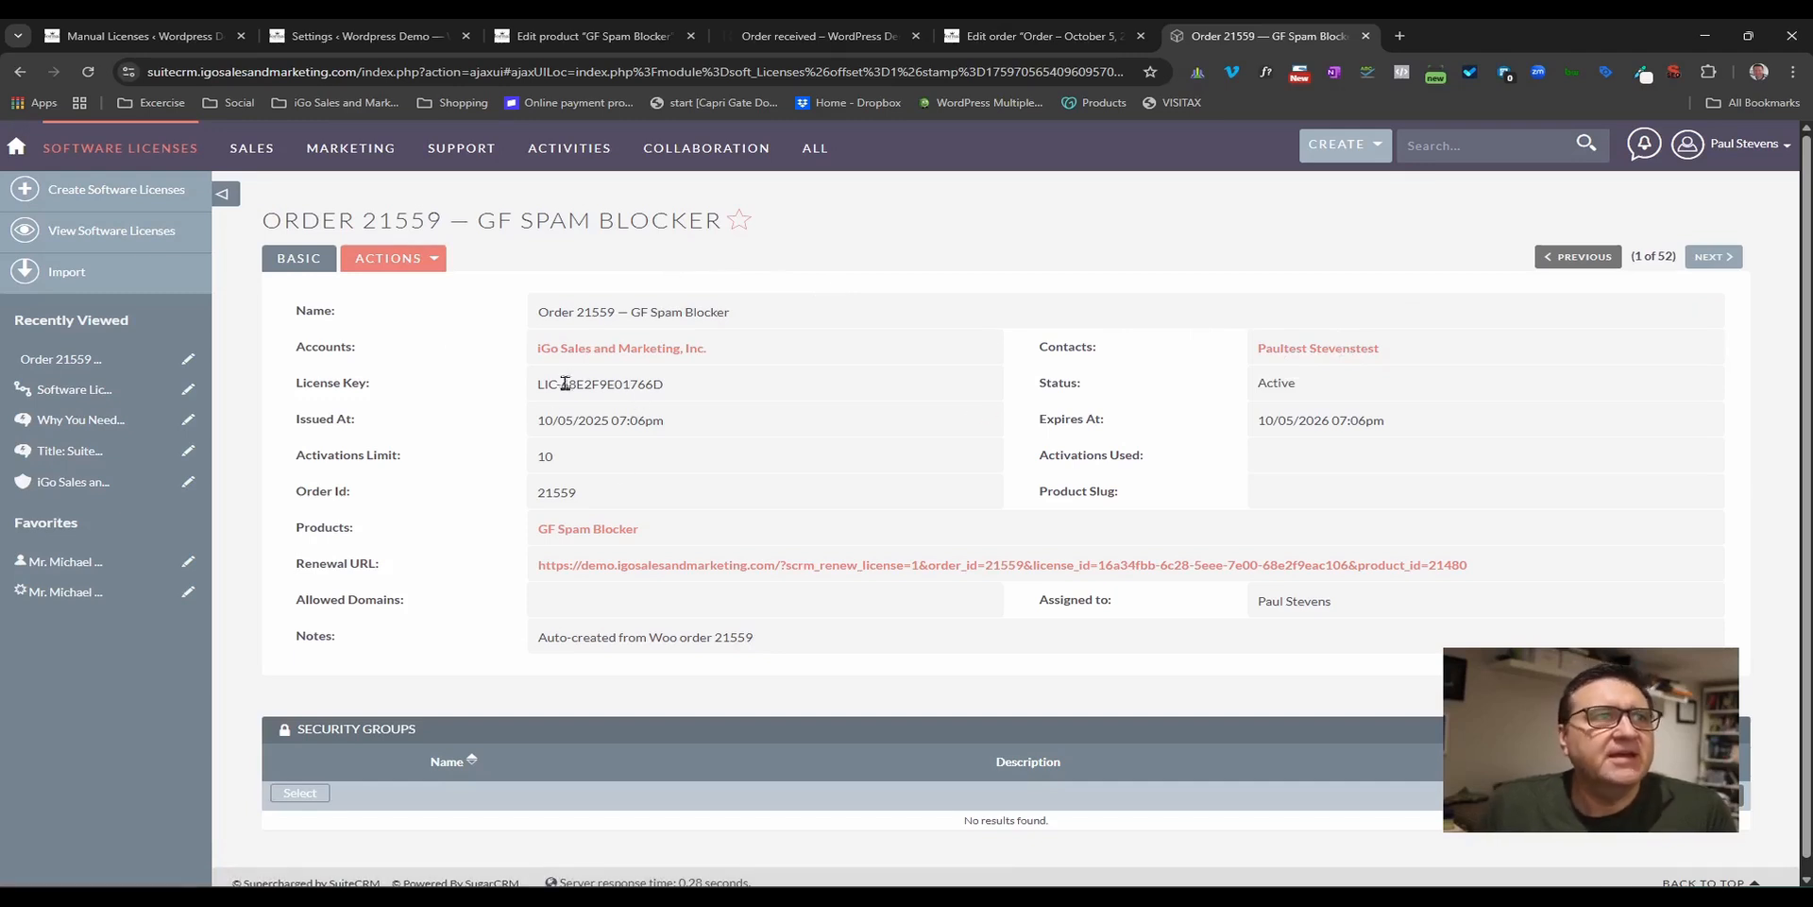
{"action": "left_click_drag", "start_coordinate": [531, 388], "coordinate": [822, 395]}
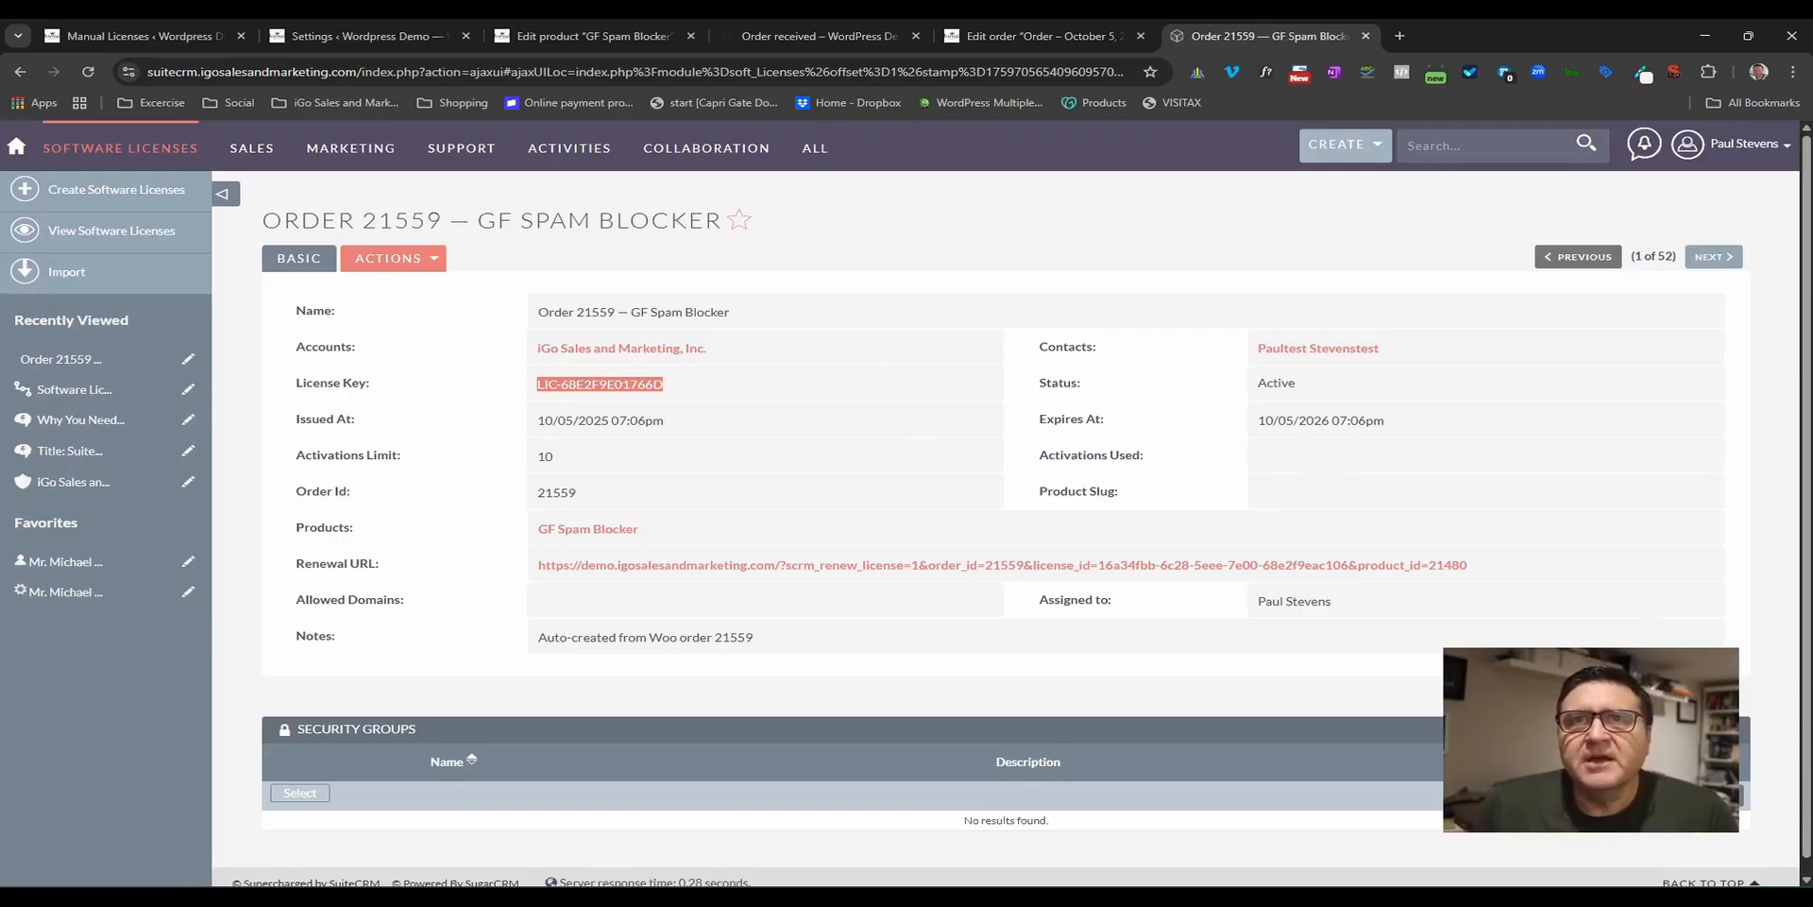
- Bring the Software License Reminder workflow into the browser window and review its conditions and actions
{"action": "left_click_drag", "start_coordinate": [1485, 470], "coordinate": [1030, 28]}
{"action": "scroll", "coordinate": [965, 488], "scroll_direction": "up", "scroll_amount": 2}
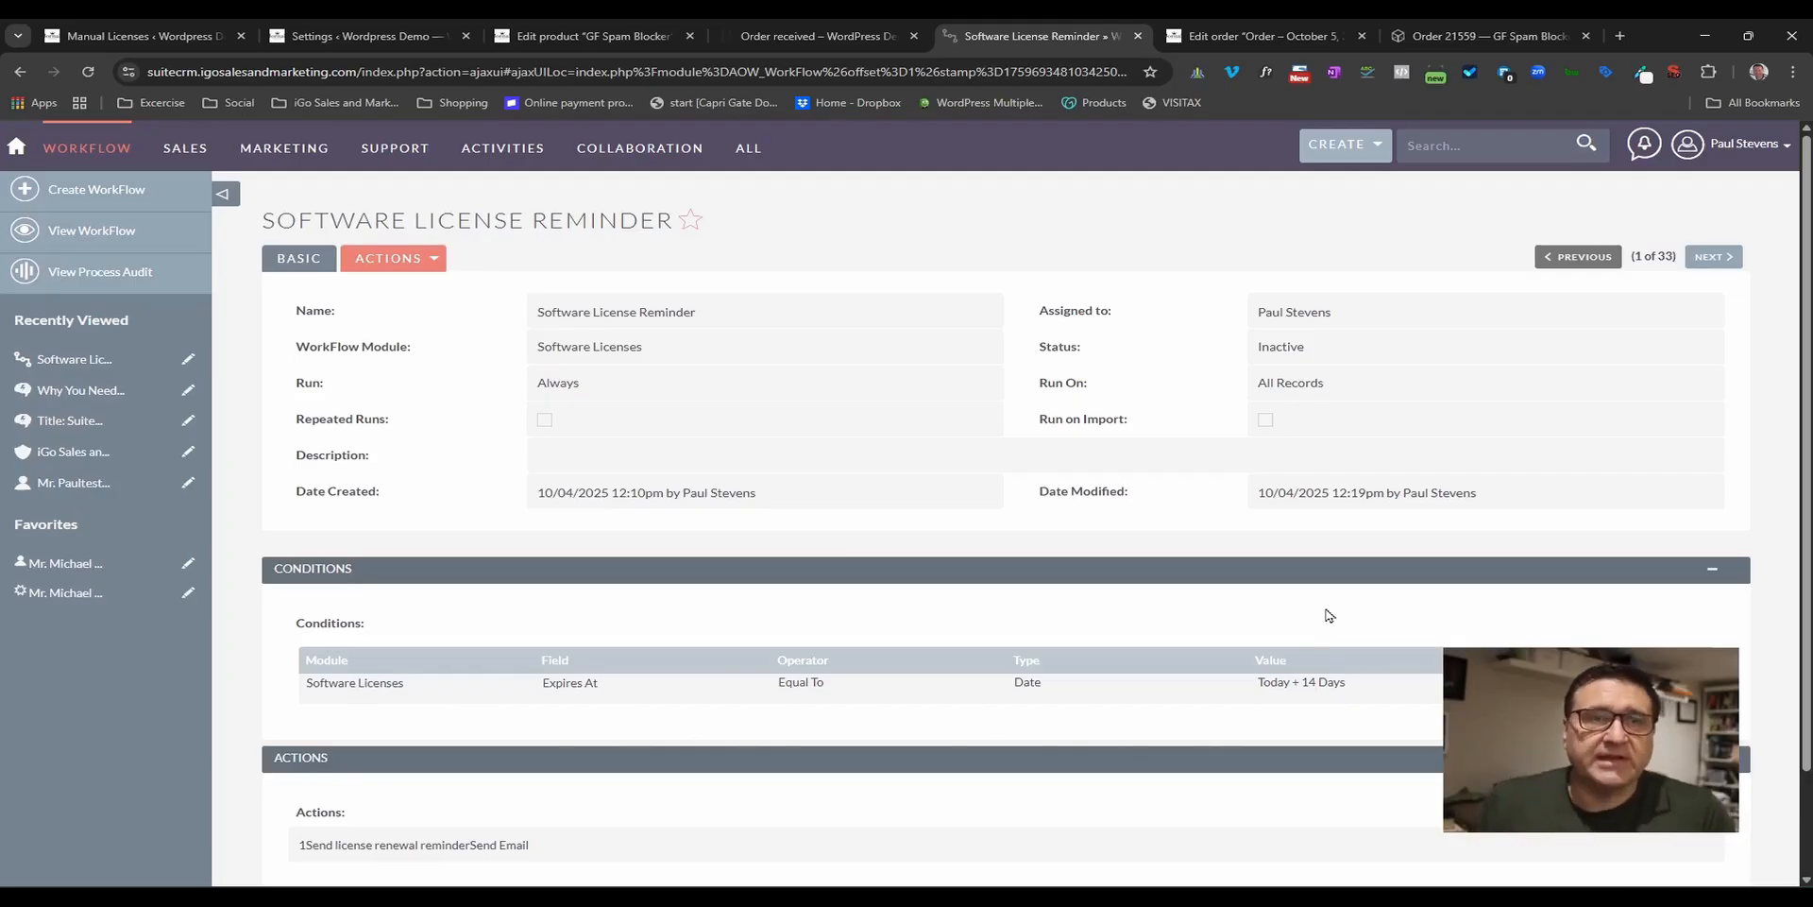
{"action": "scroll", "coordinate": [444, 723], "scroll_direction": "down", "scroll_amount": 2}
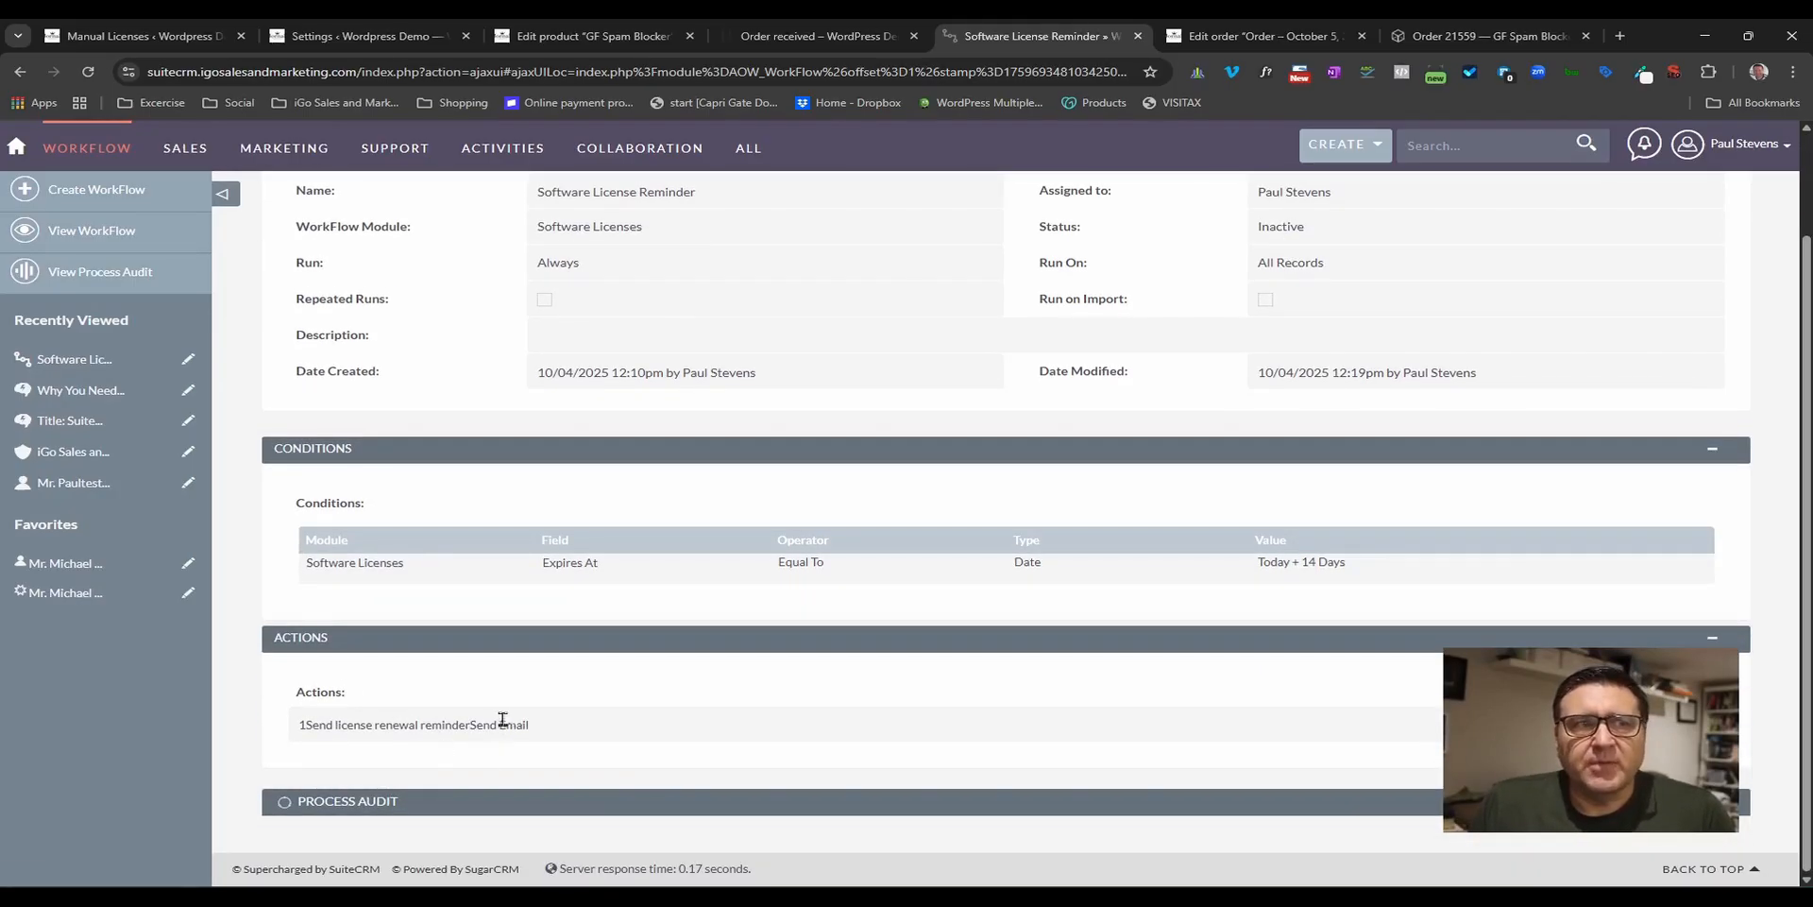
- Return to the GF Spam Blocker license record in SuiteCRM and open its renewal URL
{"action": "left_click", "coordinate": [832, 28]}
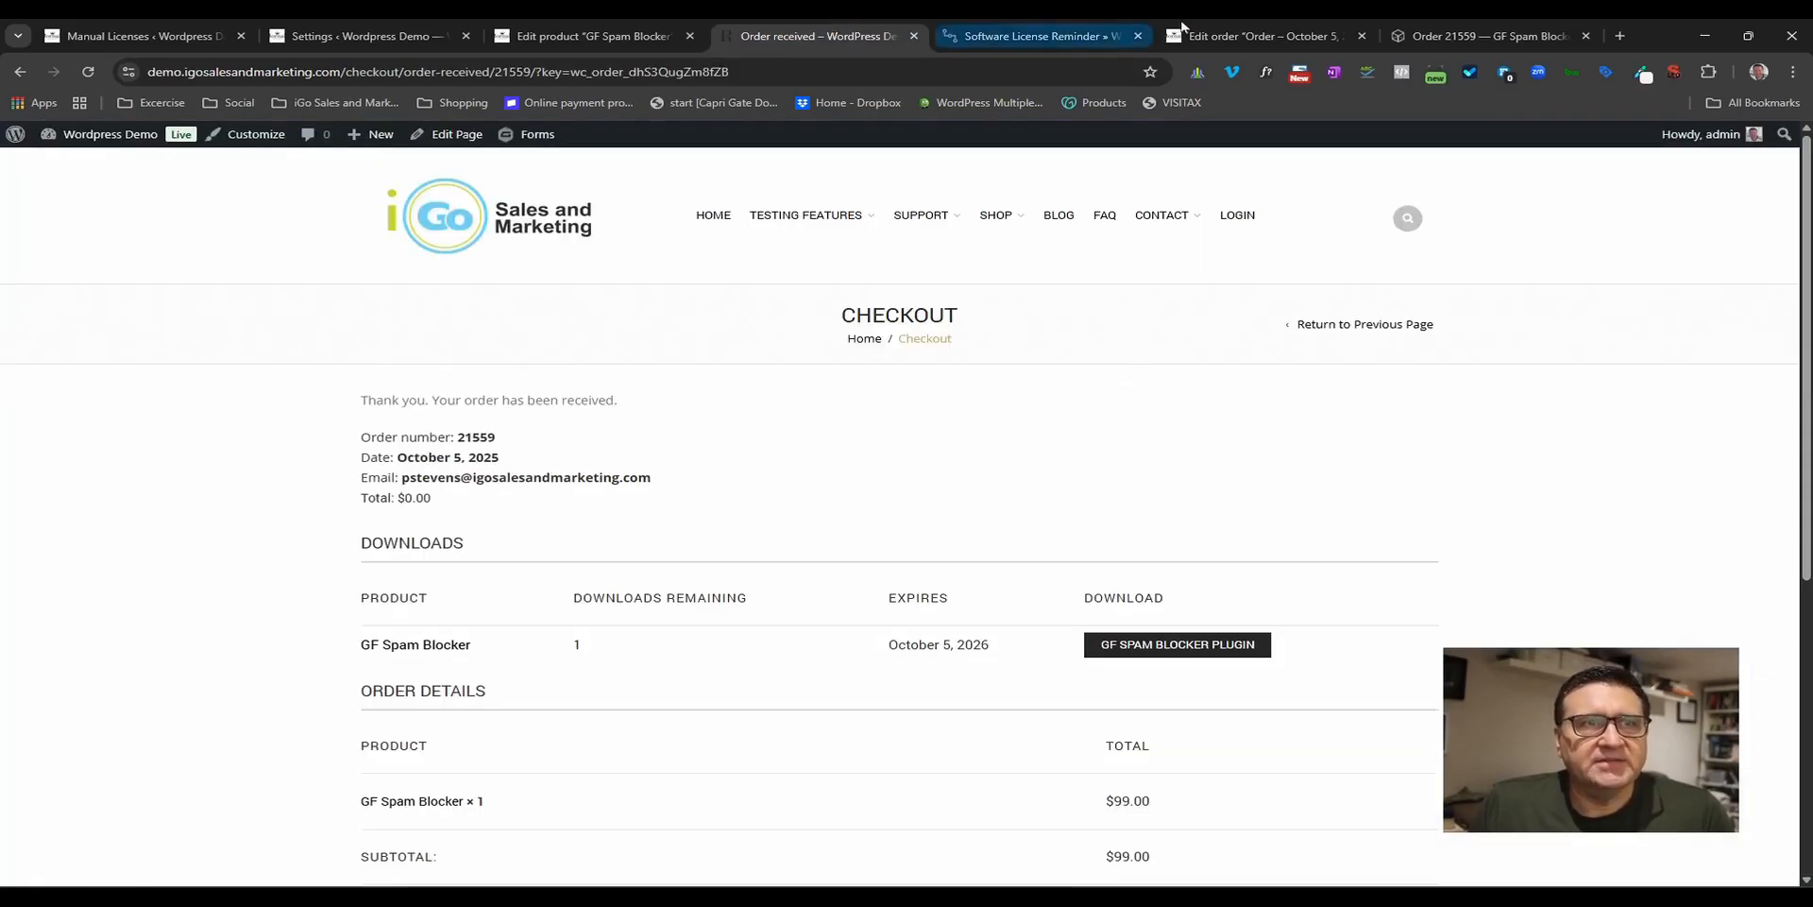
{"action": "left_click", "coordinate": [1269, 30]}
{"action": "left_click", "coordinate": [1473, 34]}
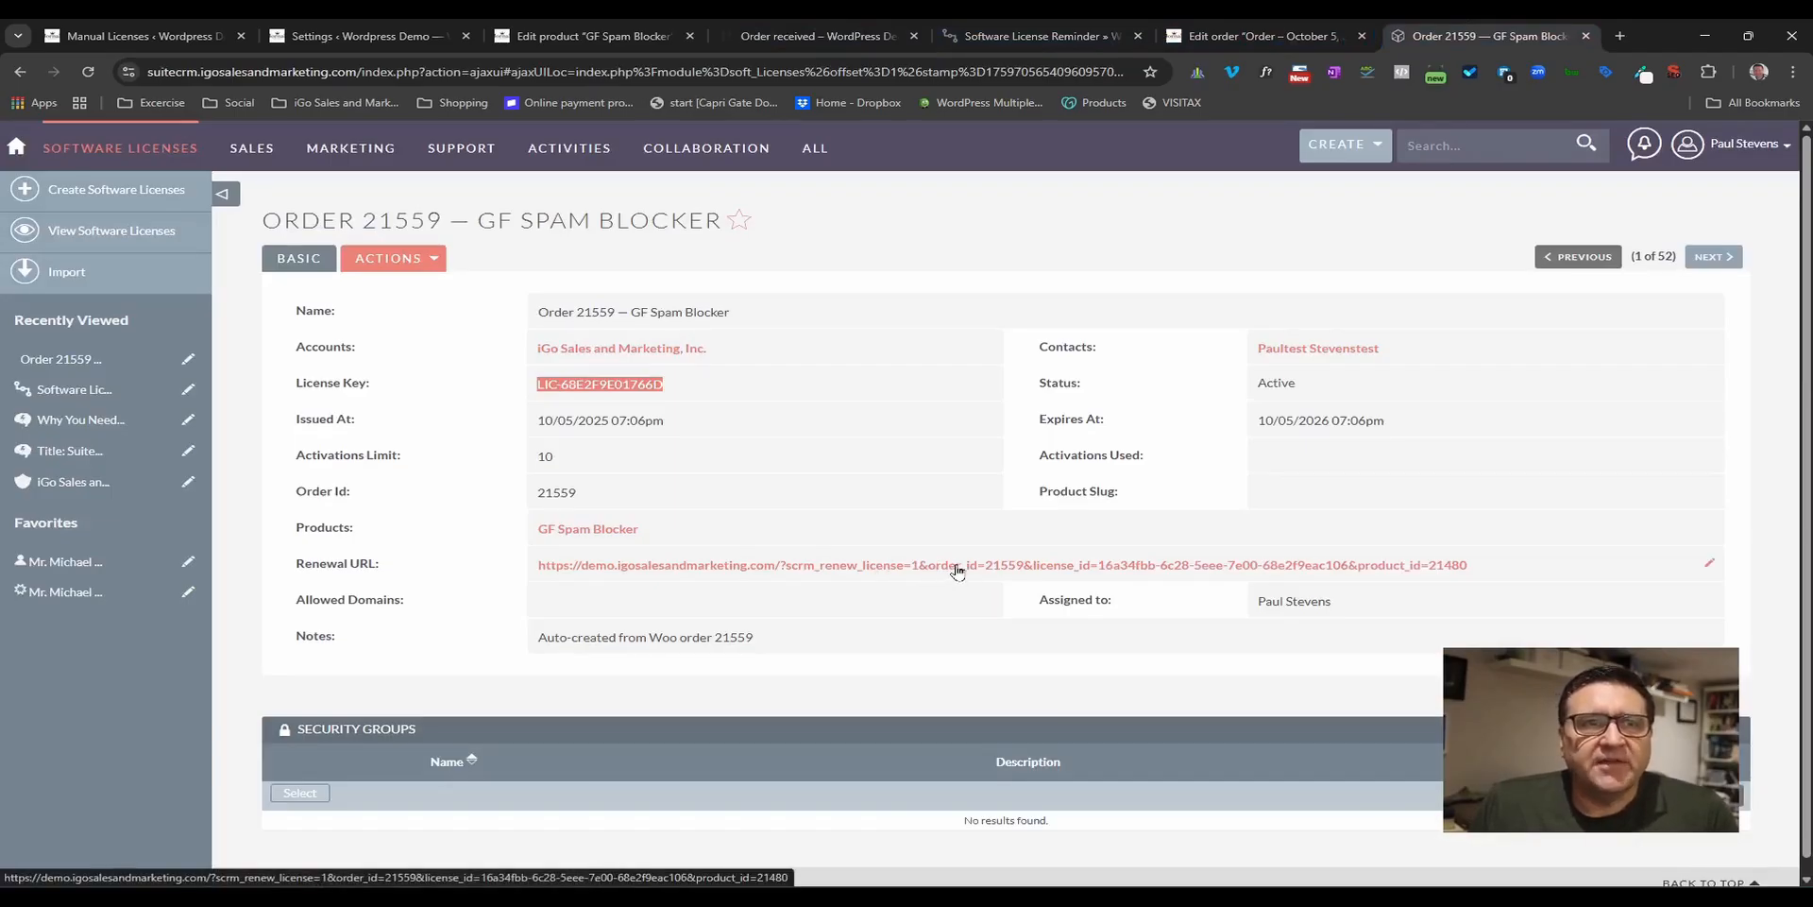
{"action": "left_click", "coordinate": [897, 571]}
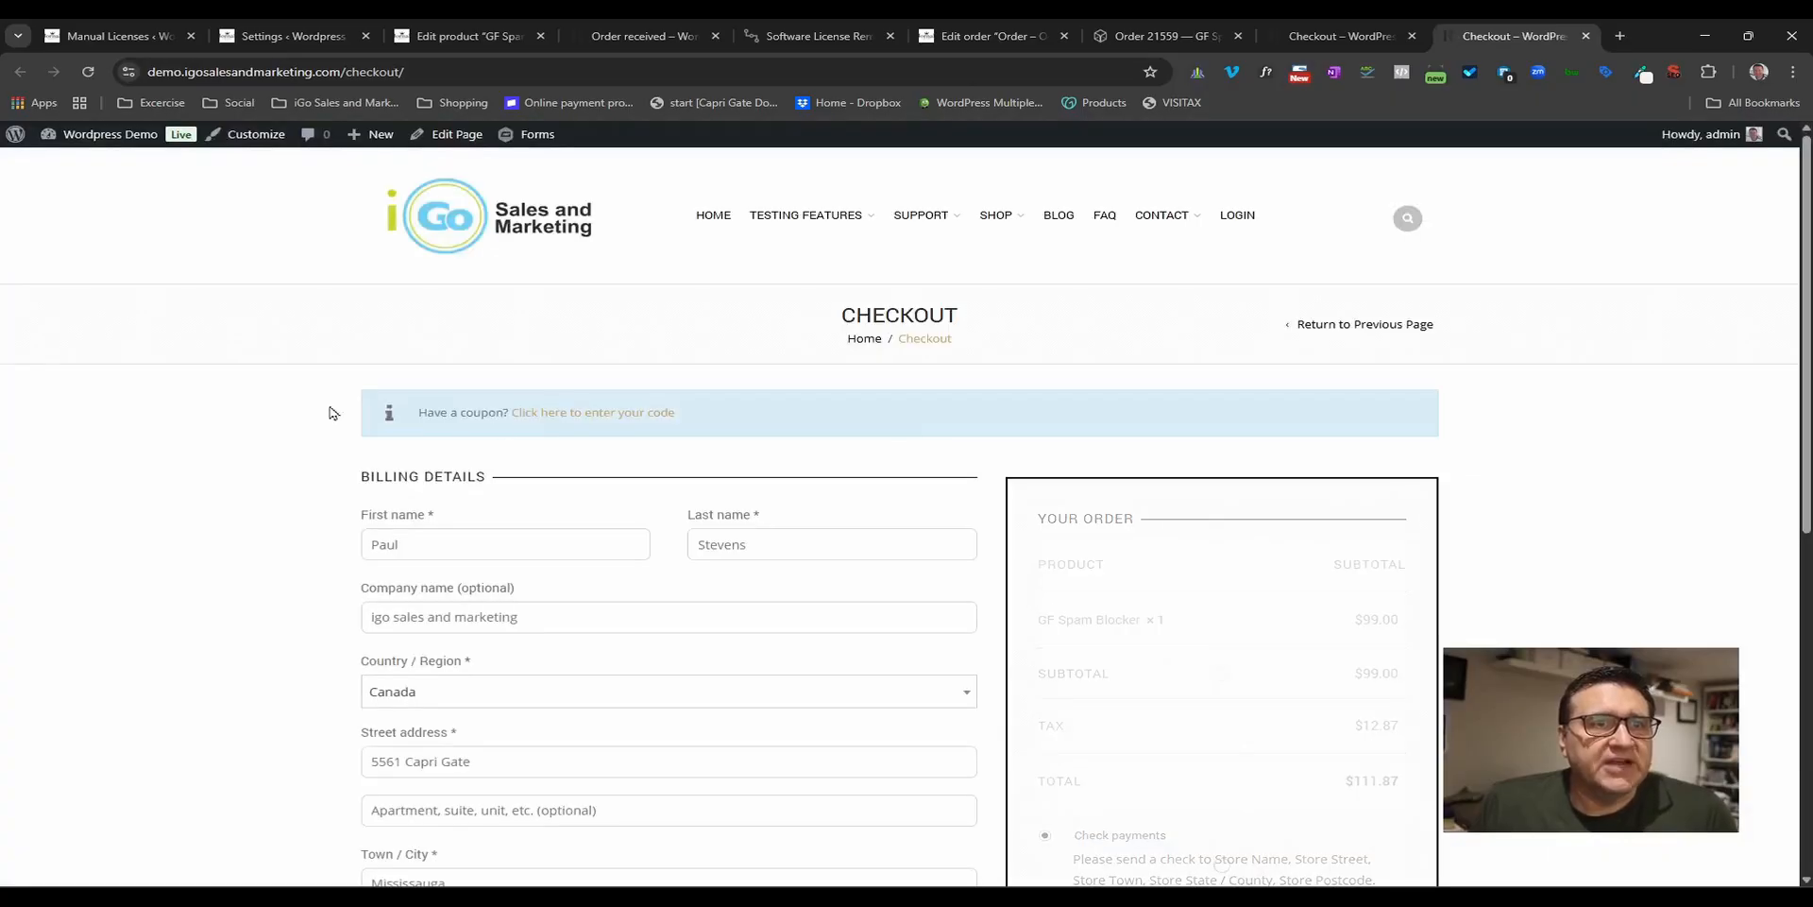
- Review the renewal checkout for GF Spam Blocker and apply the coupon code "testproduct"
{"action": "scroll", "coordinate": [243, 423], "scroll_direction": "down", "scroll_amount": 2}
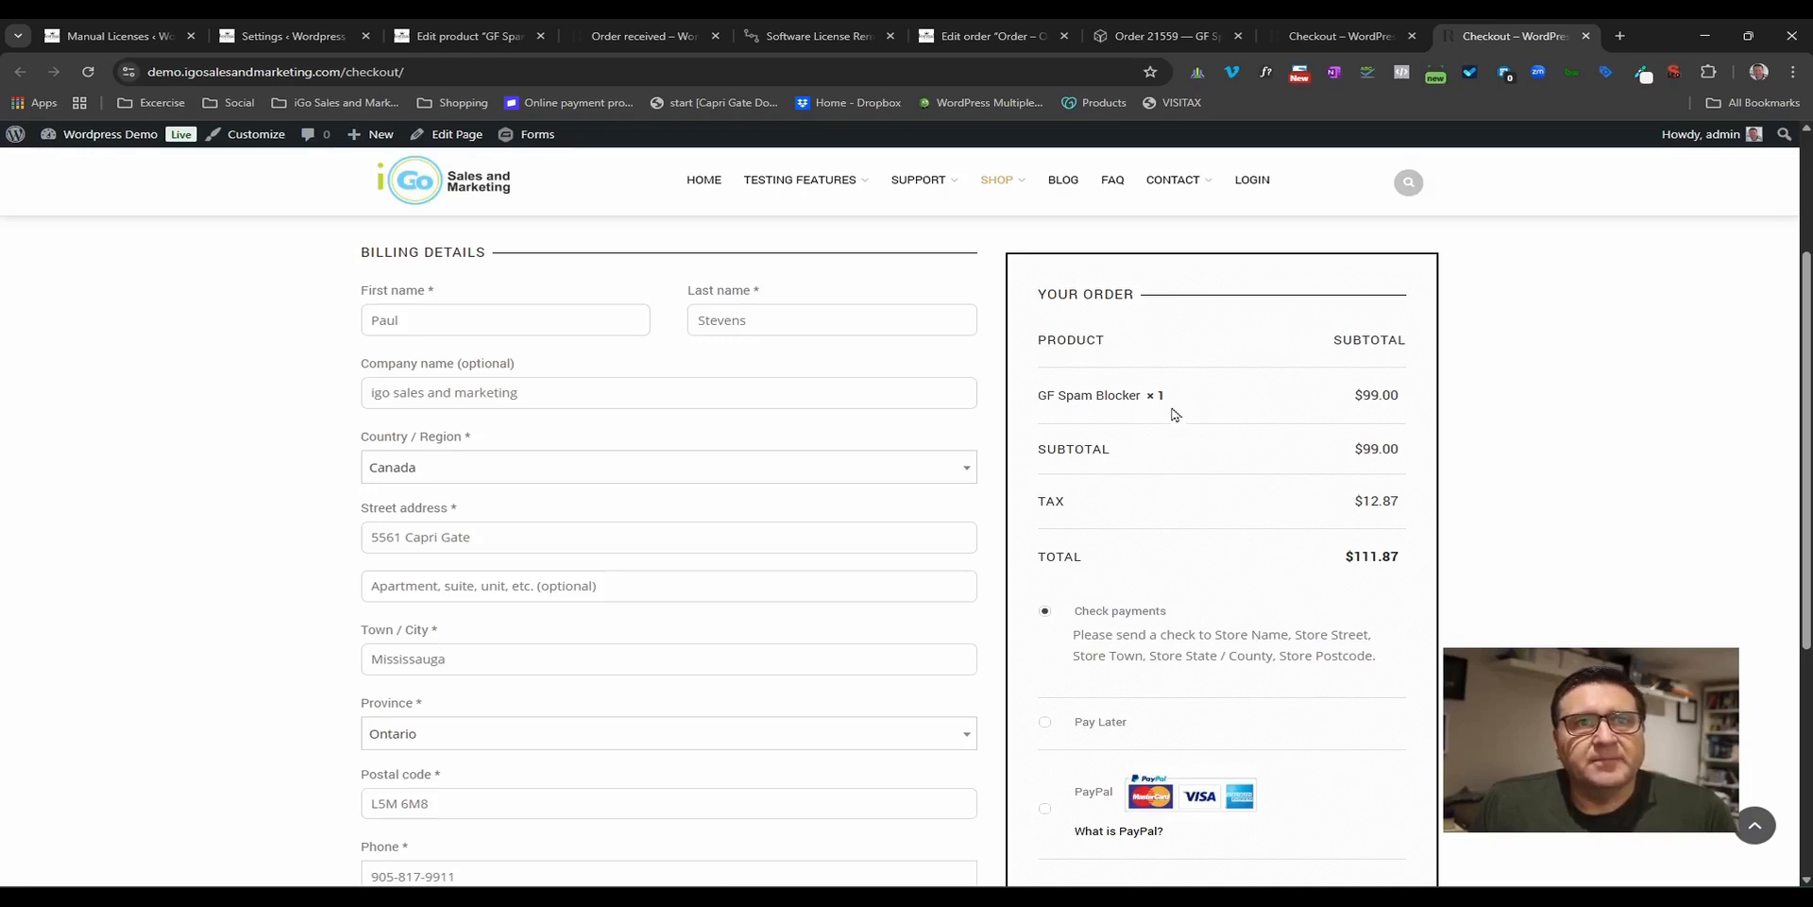
{"action": "scroll", "coordinate": [1052, 506], "scroll_direction": "down", "scroll_amount": 2}
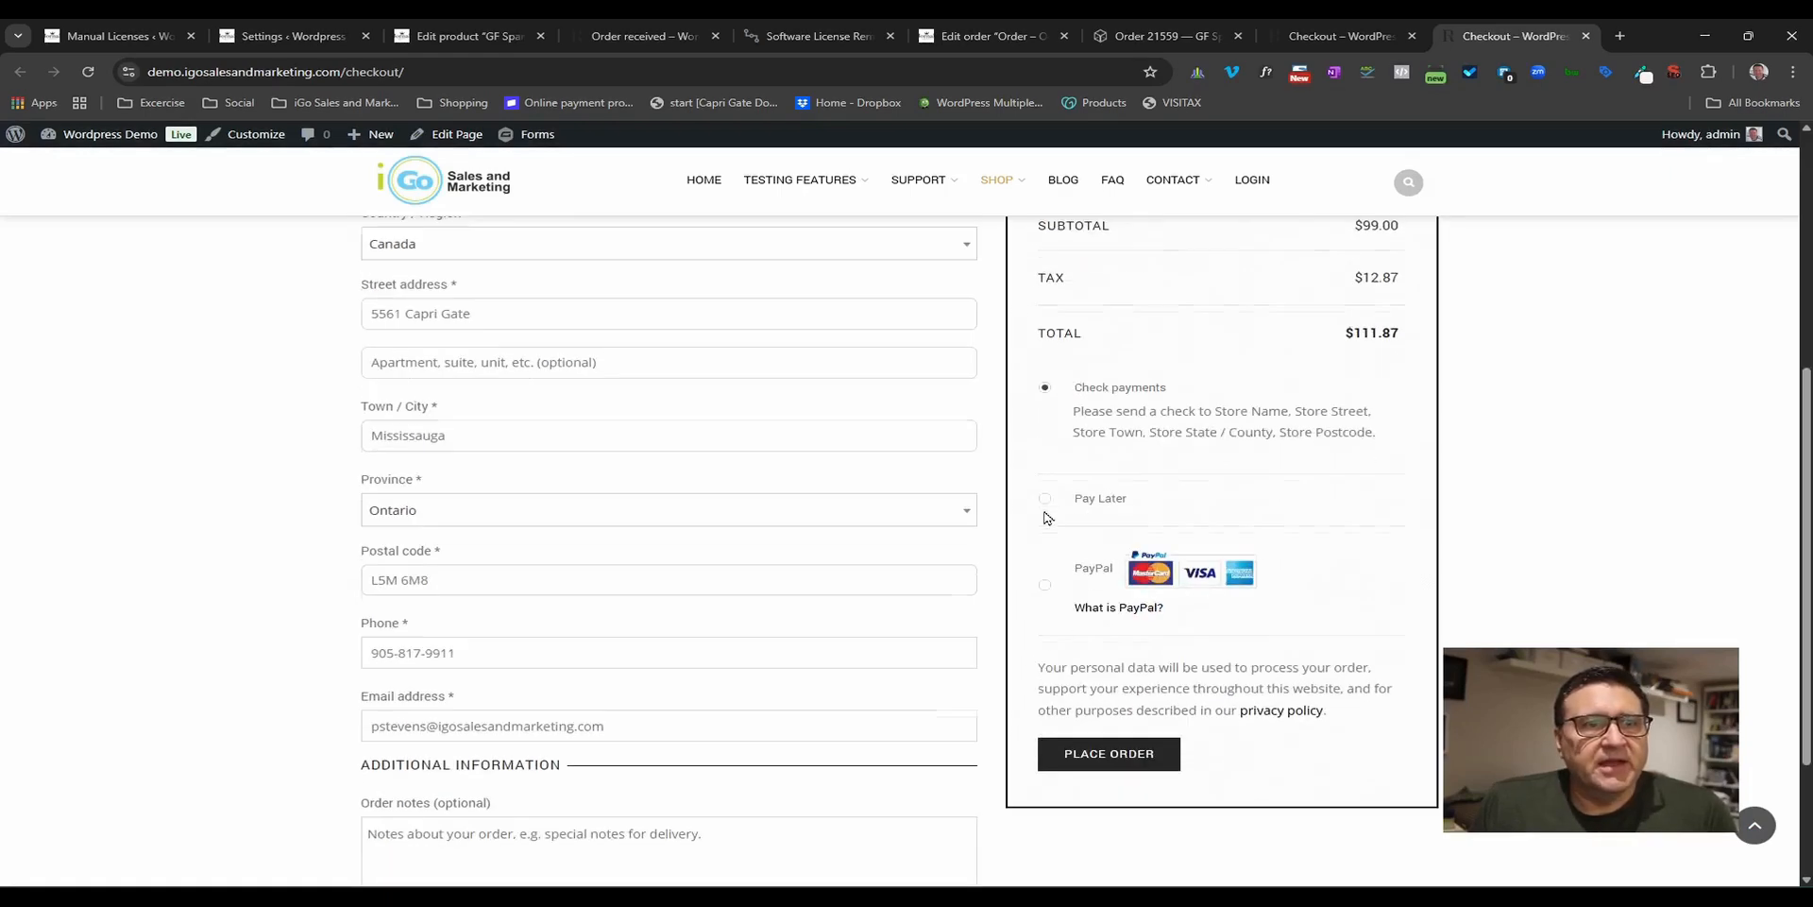
{"action": "scroll", "coordinate": [1039, 614], "scroll_direction": "down", "scroll_amount": 2}
{"action": "scroll", "coordinate": [927, 616], "scroll_direction": "up", "scroll_amount": 4}
{"action": "scroll", "coordinate": [926, 616], "scroll_direction": "up", "scroll_amount": 2}
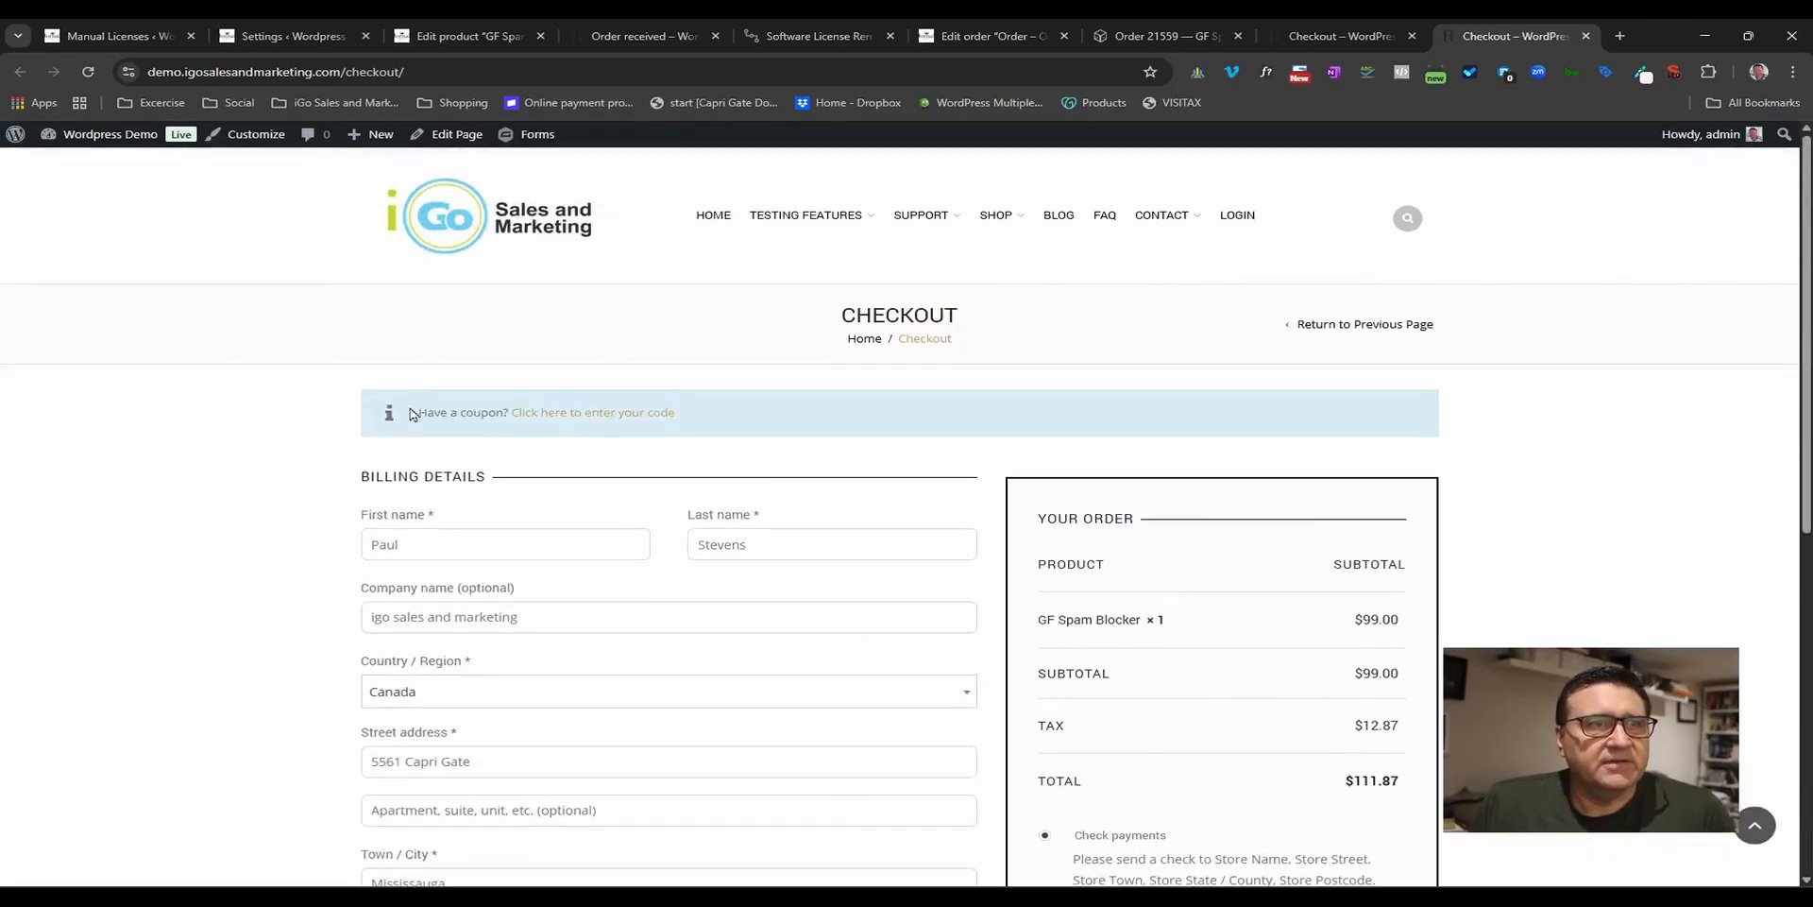
{"action": "left_click", "coordinate": [604, 412]}
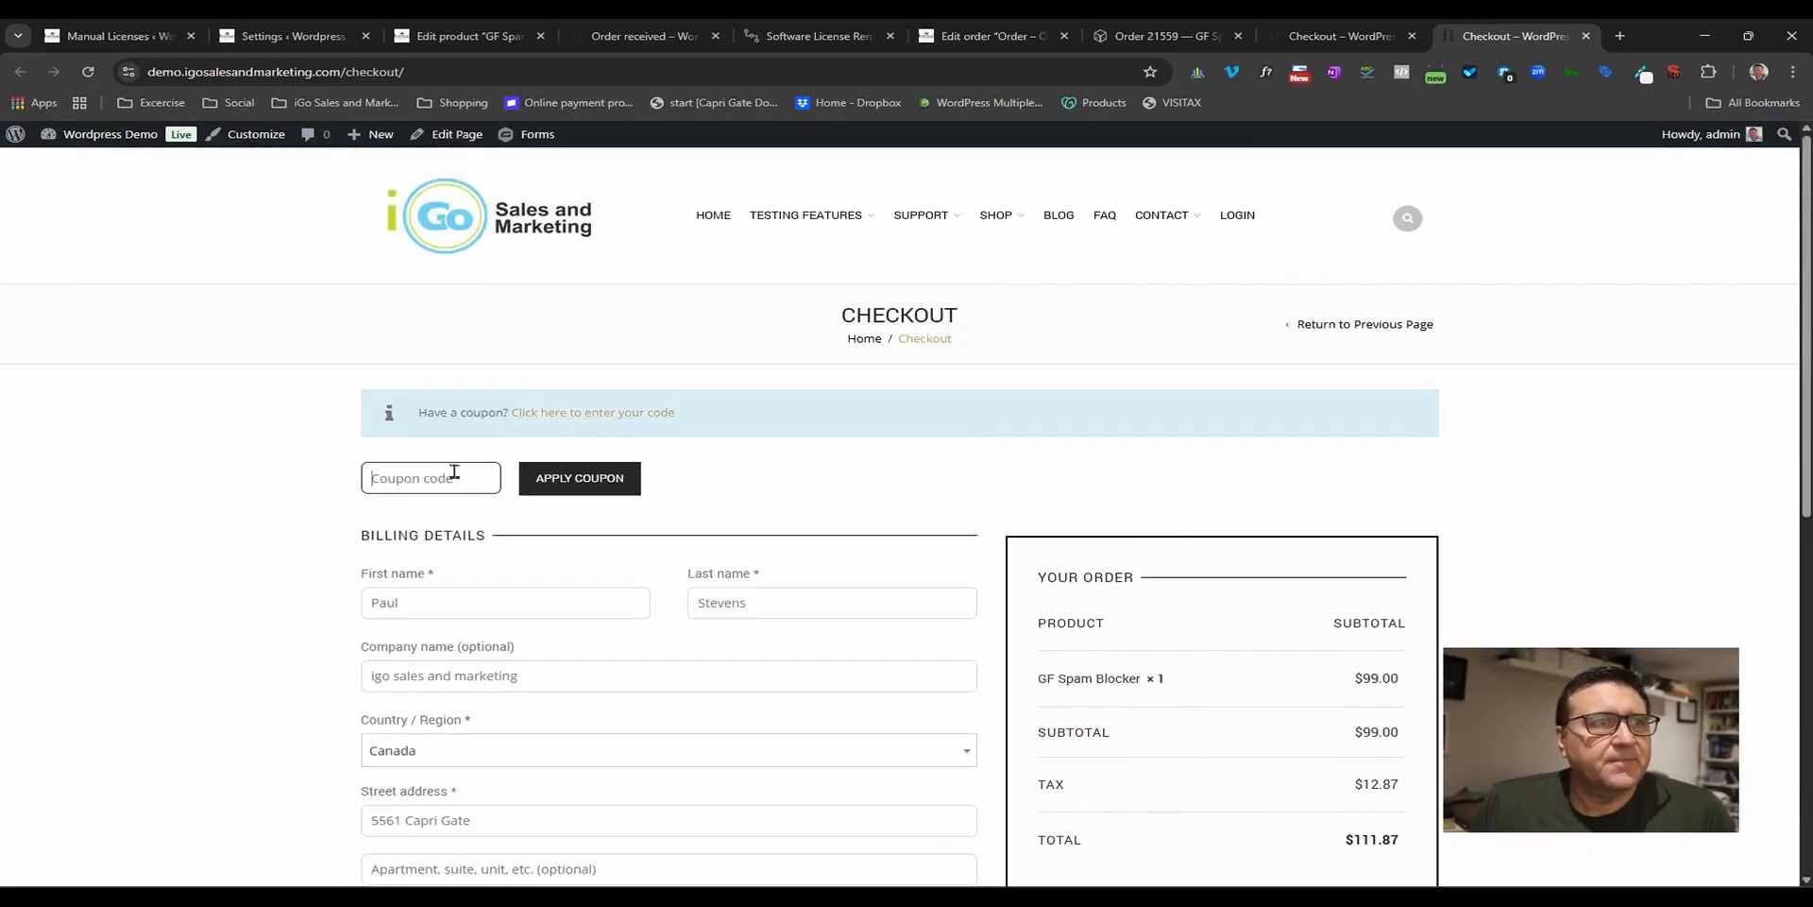
{"action": "type", "text": "t"}
{"action": "type", "text": "duct"}
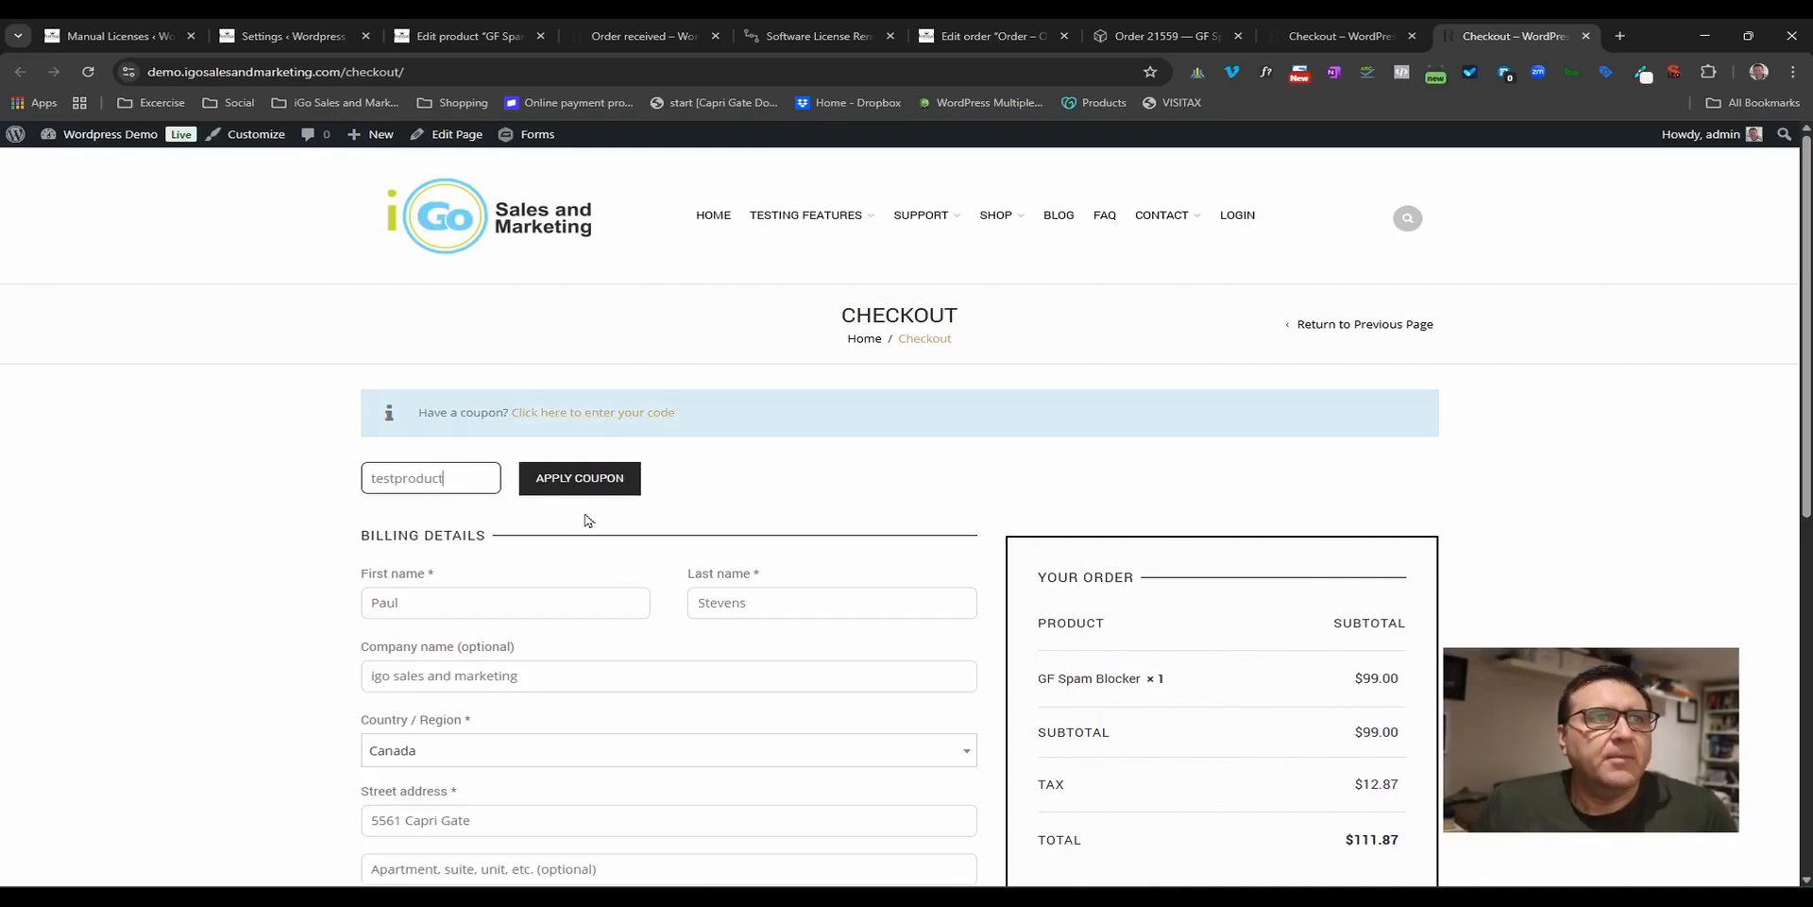
{"action": "left_click", "coordinate": [578, 474]}
- Place the GF Spam Blocker renewal order and view its order confirmation
{"action": "scroll", "coordinate": [1223, 497], "scroll_direction": "down", "scroll_amount": 1}
{"action": "scroll", "coordinate": [1223, 497], "scroll_direction": "down", "scroll_amount": 5}
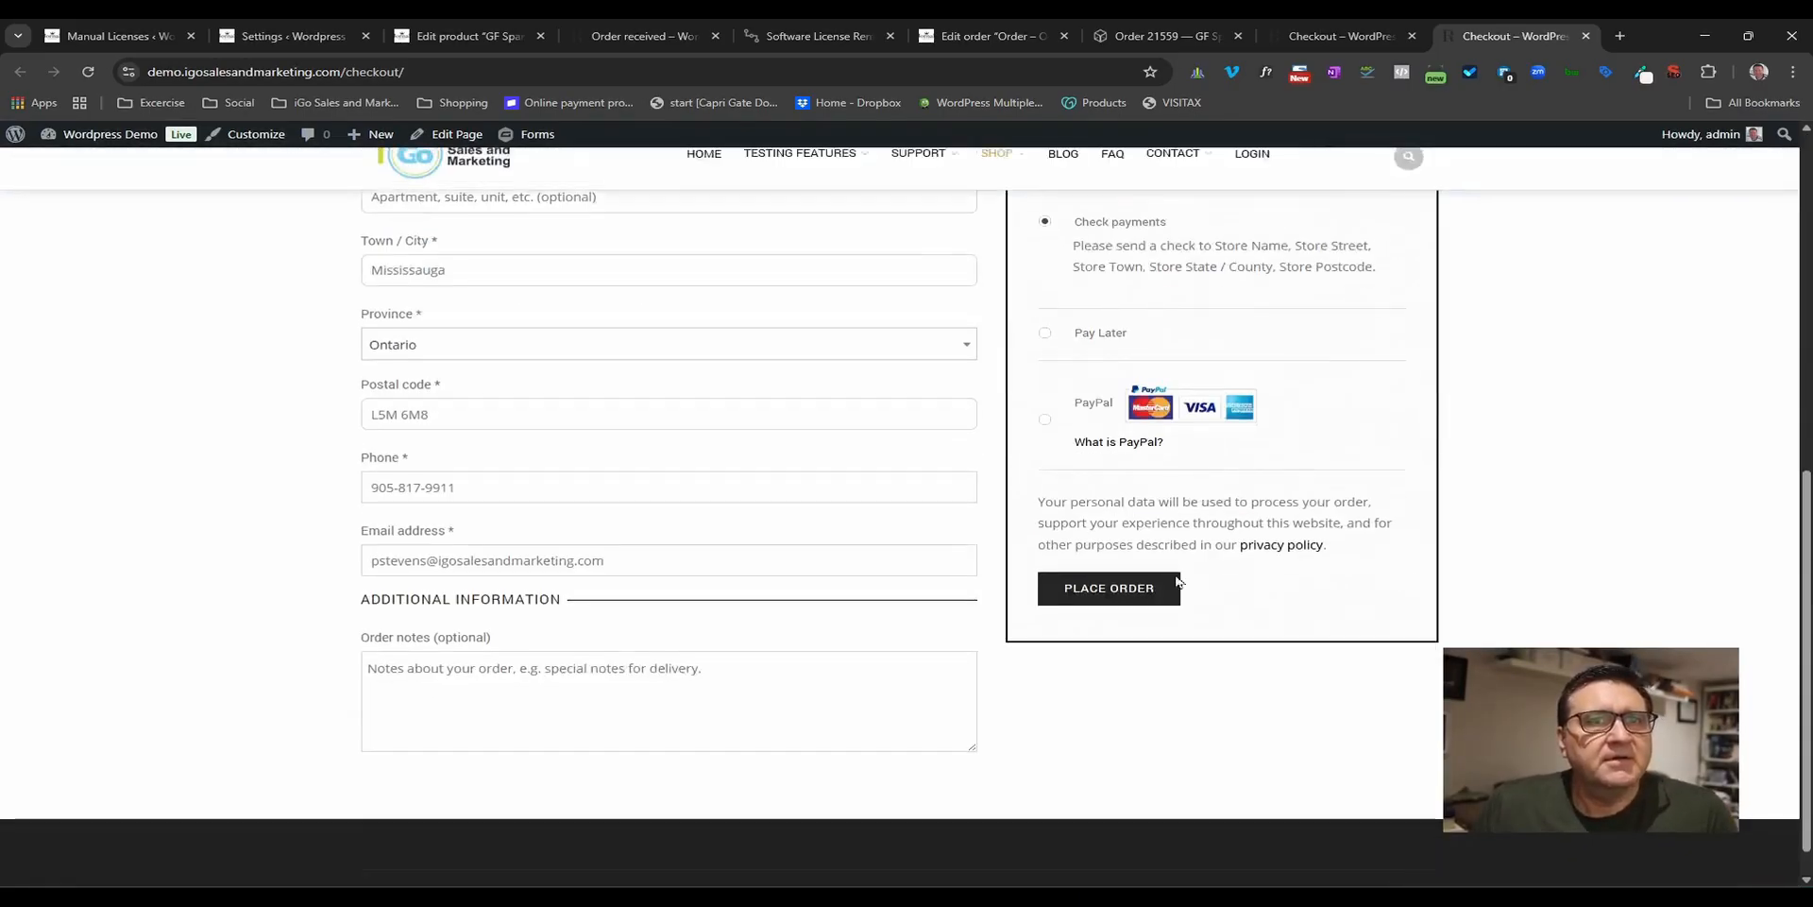
{"action": "left_click", "coordinate": [1124, 375]}
{"action": "scroll", "coordinate": [896, 636], "scroll_direction": "up", "scroll_amount": 2}
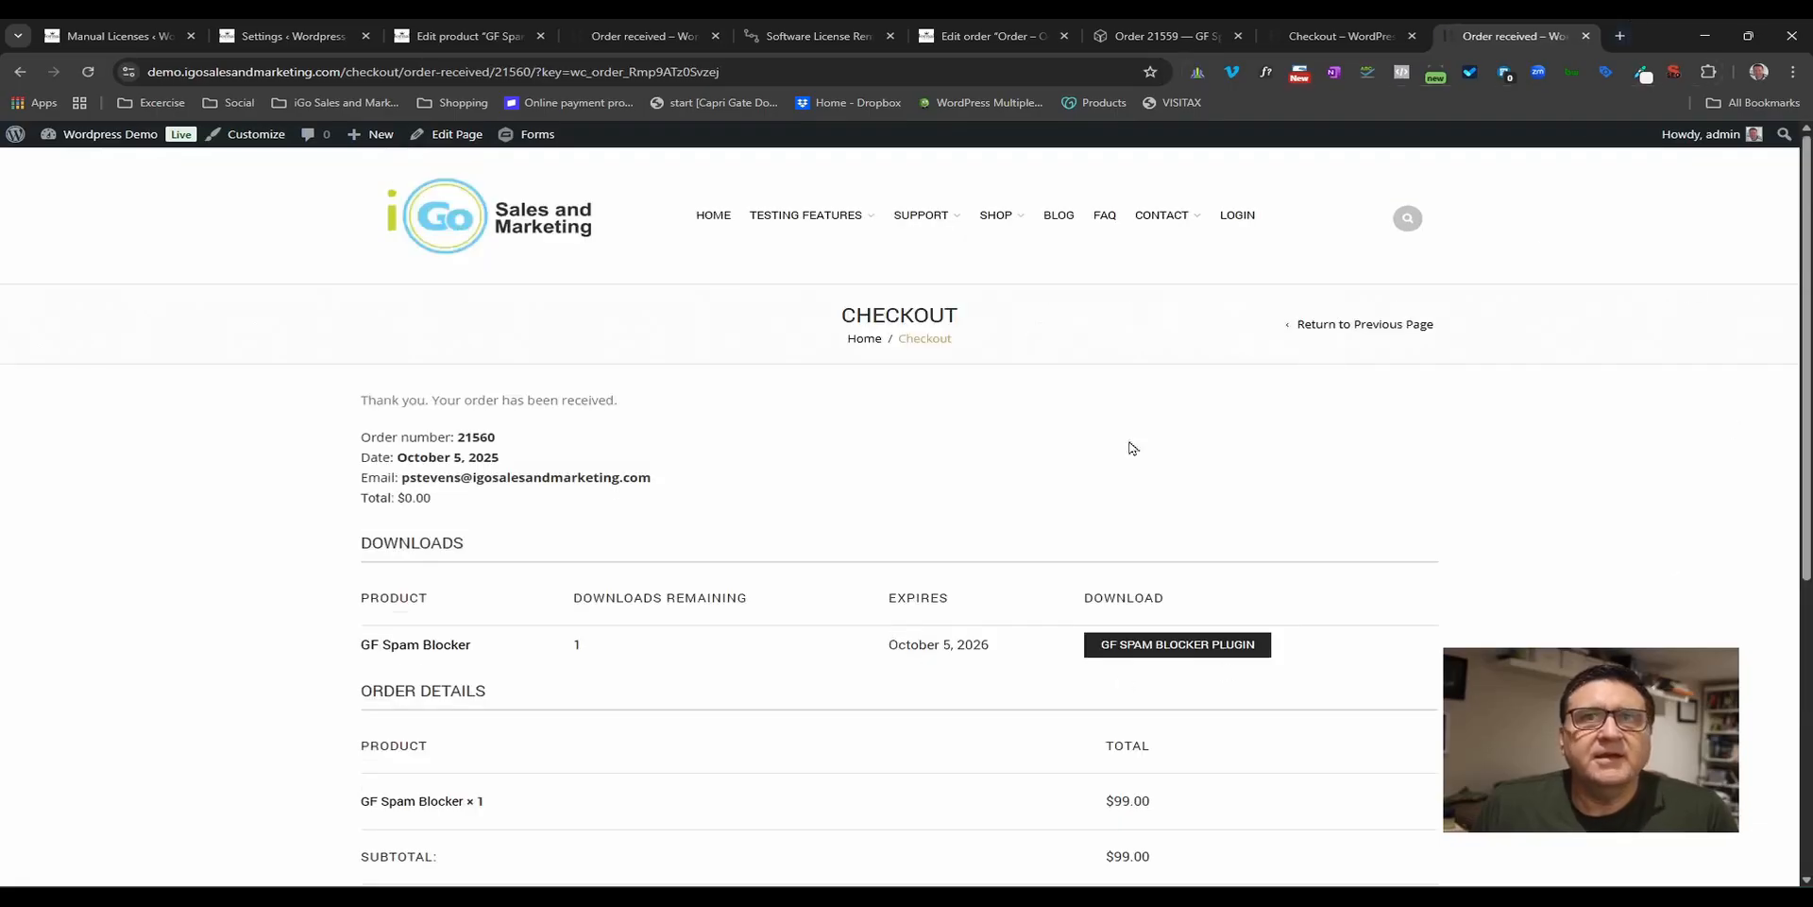
- Refresh the GF Spam Blocker license record in SuiteCRM and highlight its renewal note
{"action": "left_click", "coordinate": [1341, 36]}
{"action": "left_click", "coordinate": [1208, 28]}
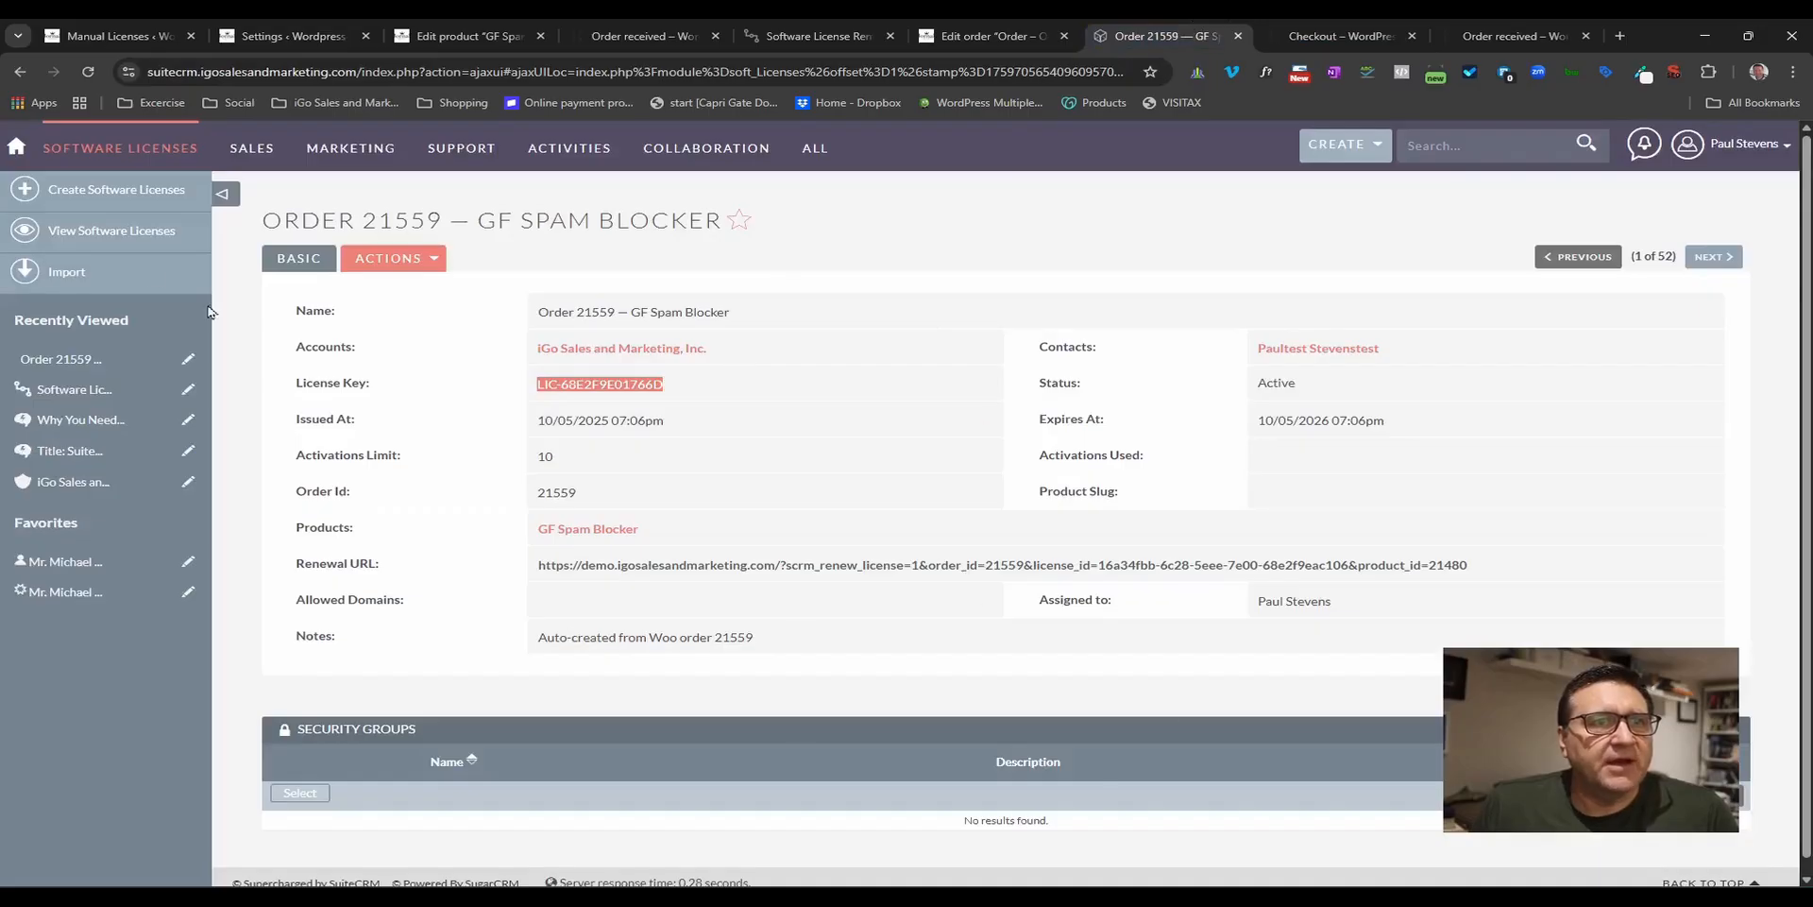
{"action": "left_click", "coordinate": [88, 73]}
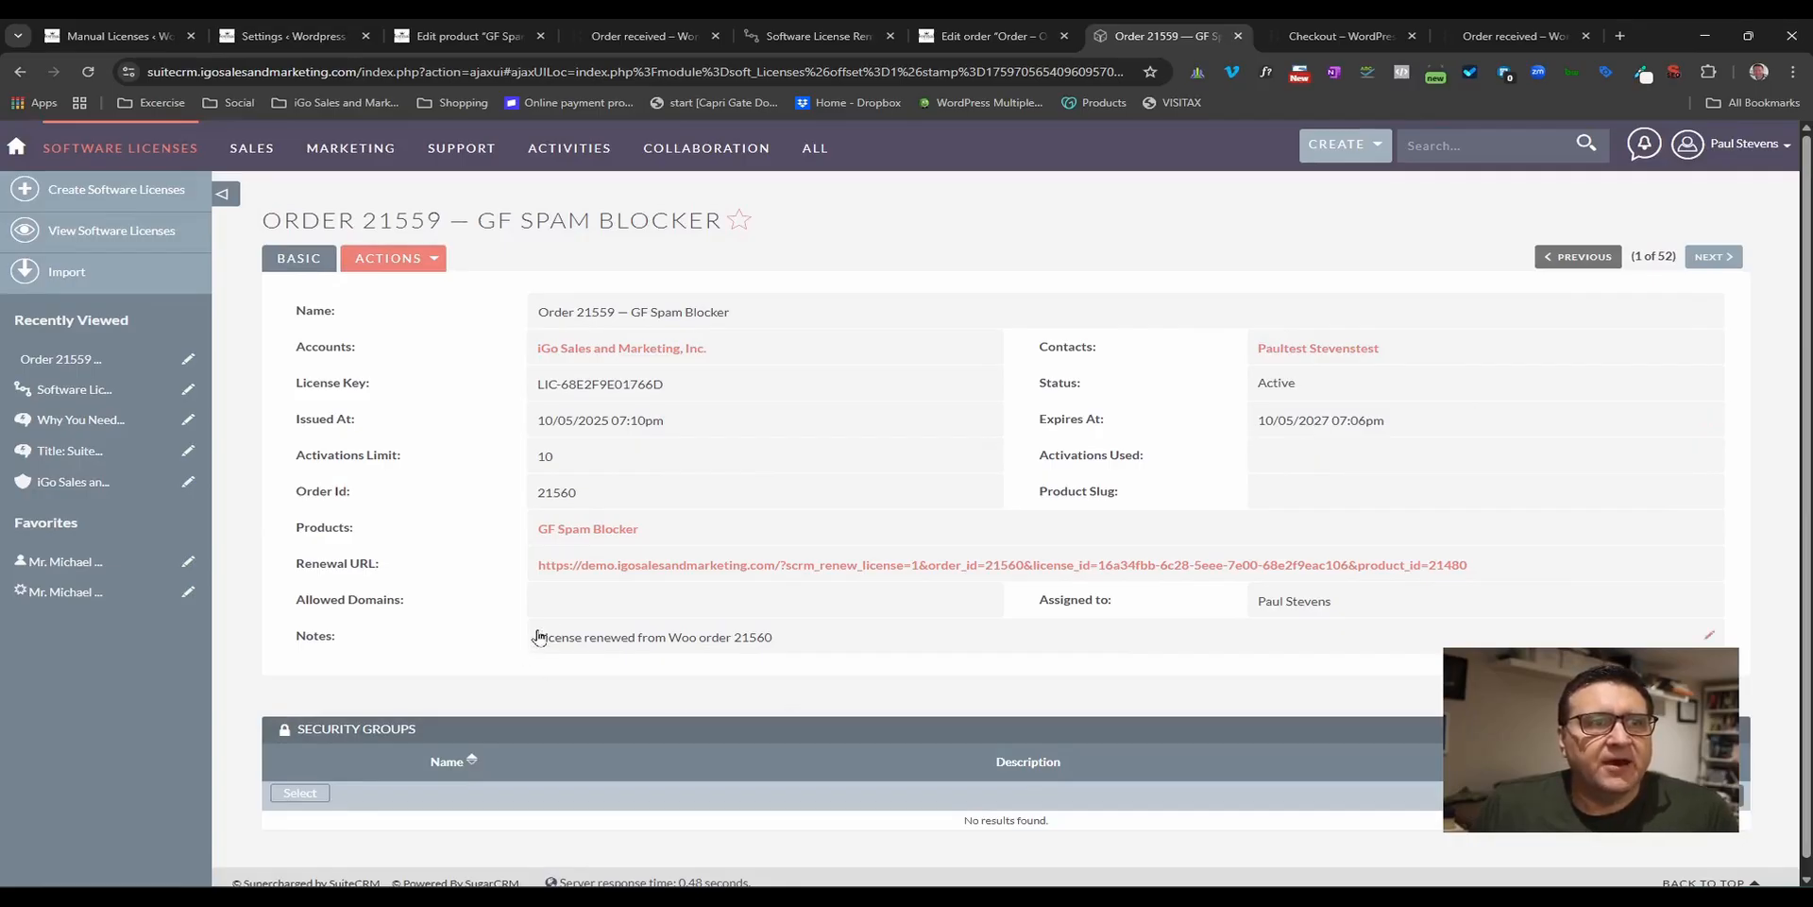
{"action": "left_click_drag", "start_coordinate": [536, 639], "coordinate": [818, 649]}
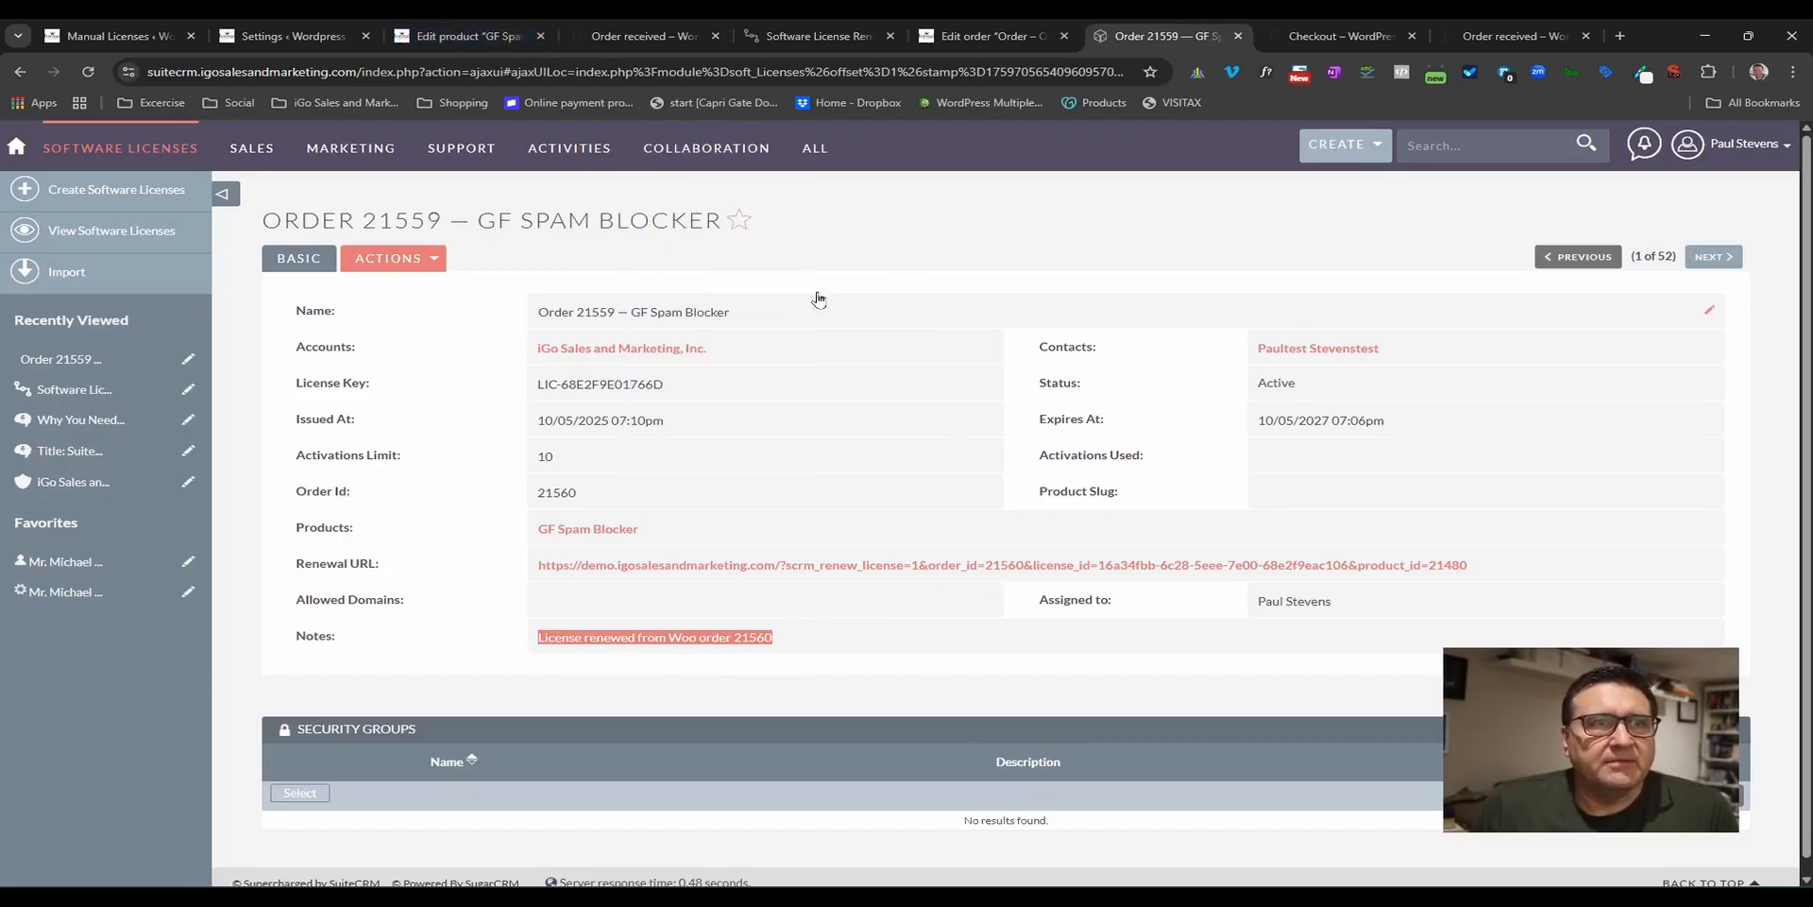
- Open the order history in the shop's customer account and view the details of the GF Spam Blocker renewal order
{"action": "left_click", "coordinate": [442, 38]}
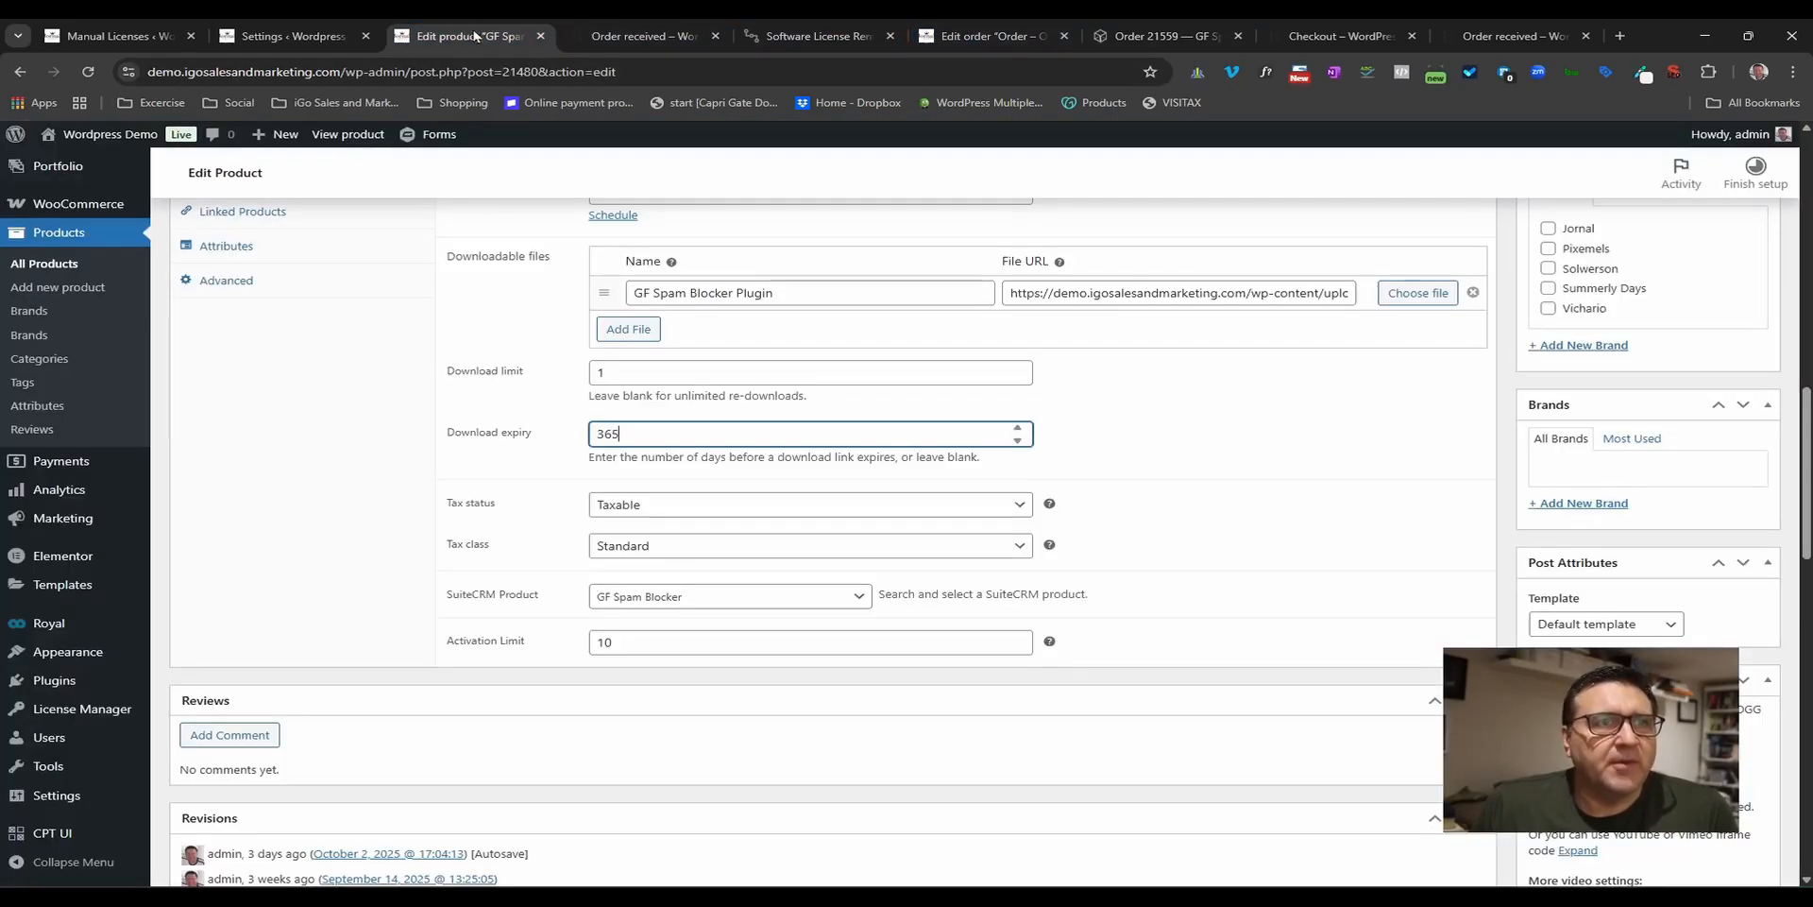
{"action": "left_click", "coordinate": [672, 28]}
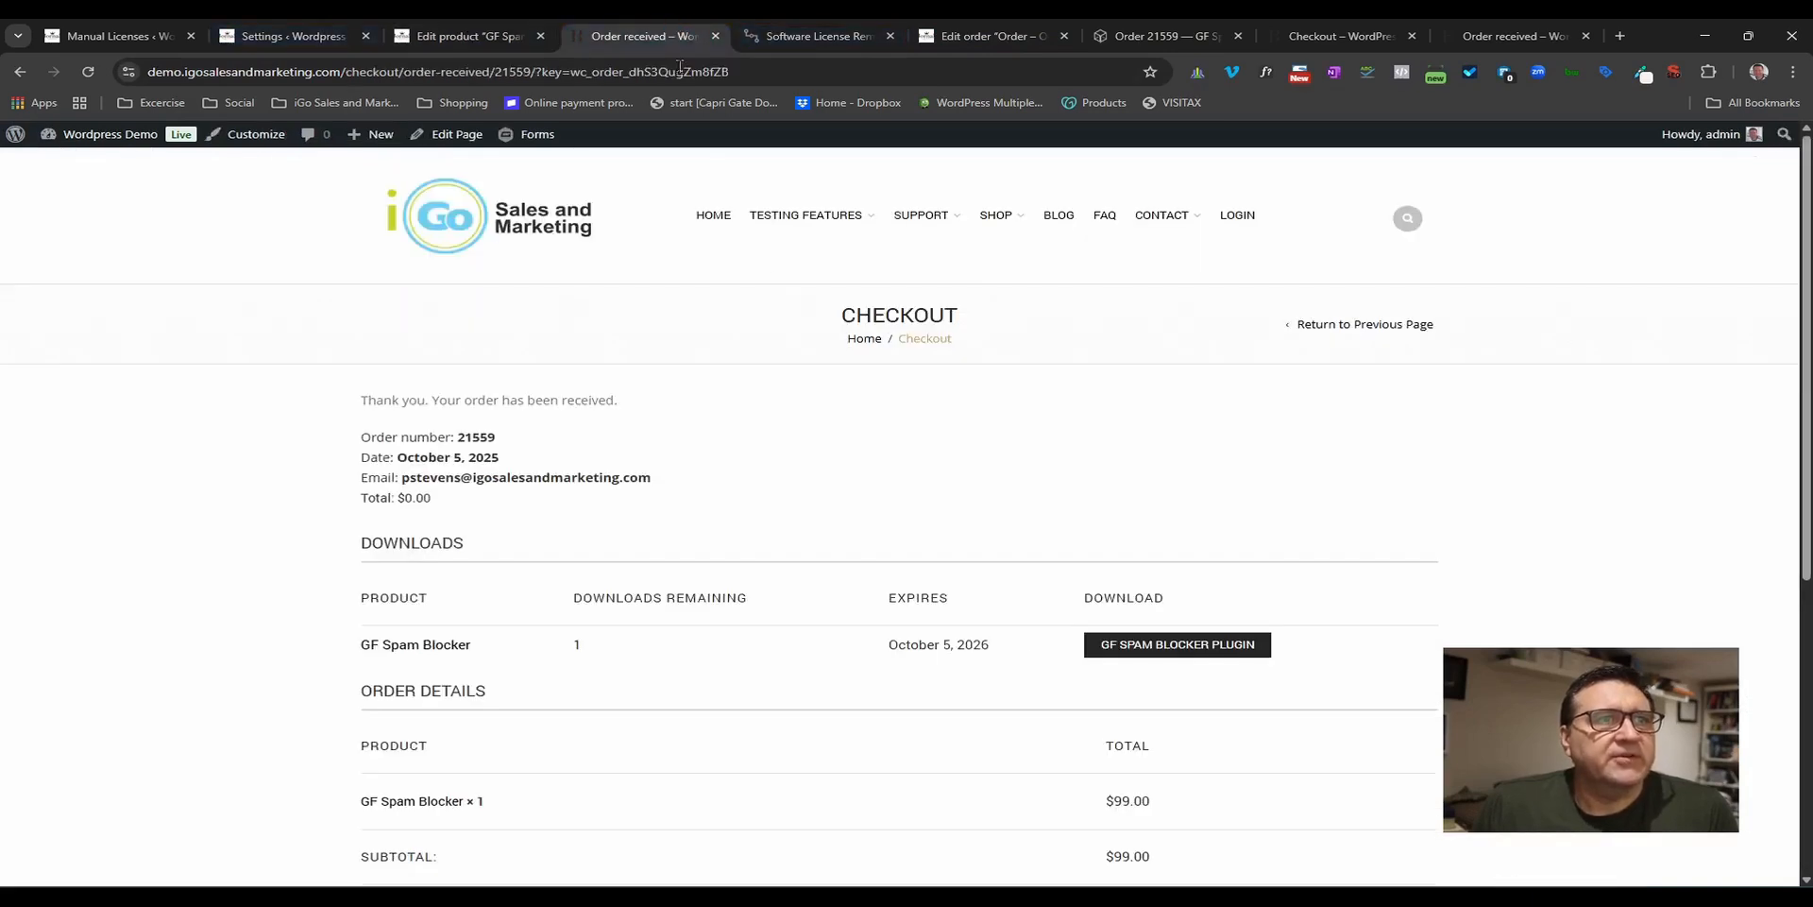
{"action": "mouse_move", "coordinate": [1017, 211]}
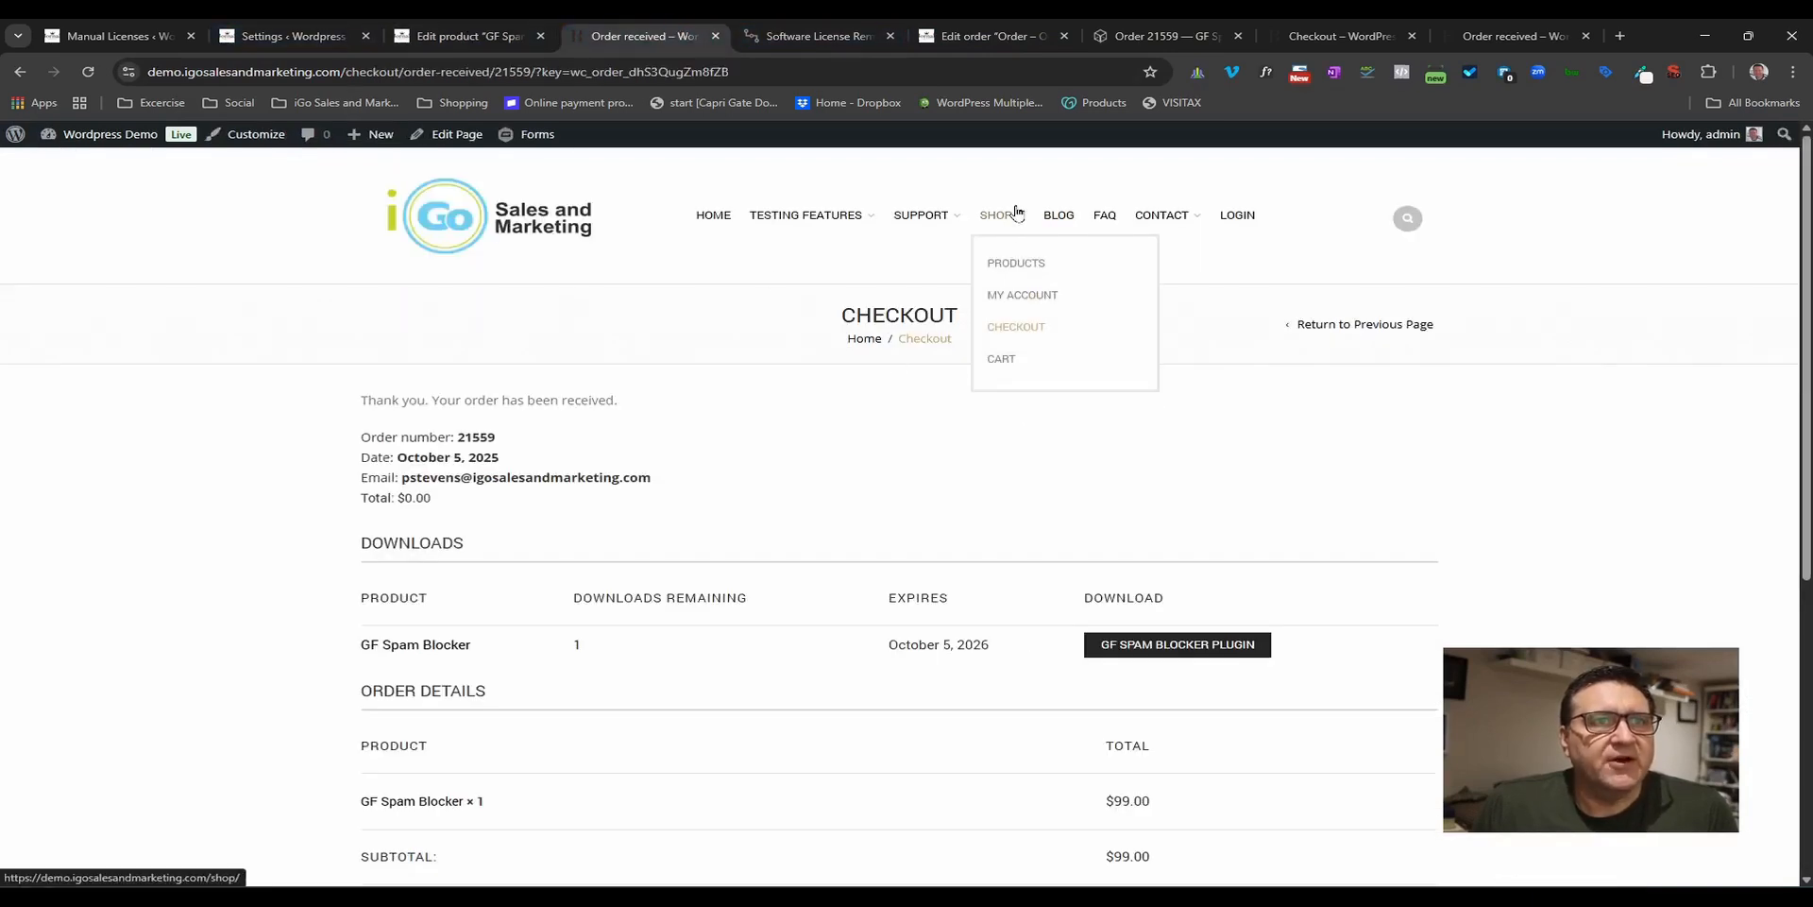
{"action": "left_click", "coordinate": [1034, 293]}
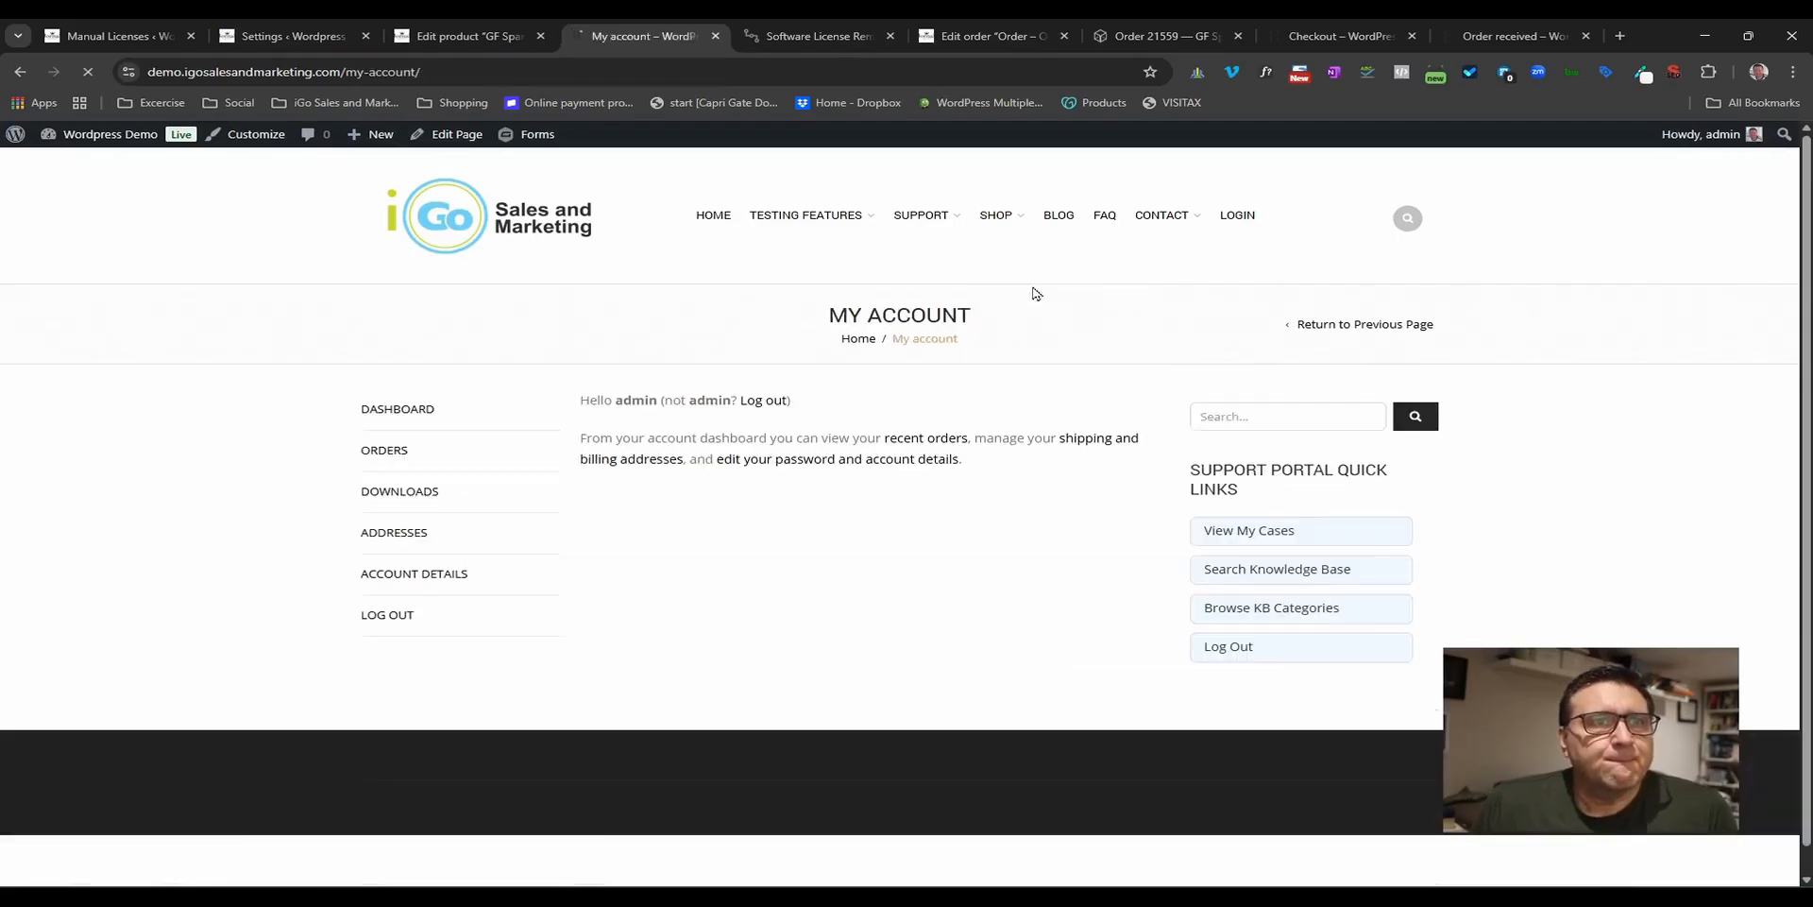
{"action": "left_click", "coordinate": [387, 453]}
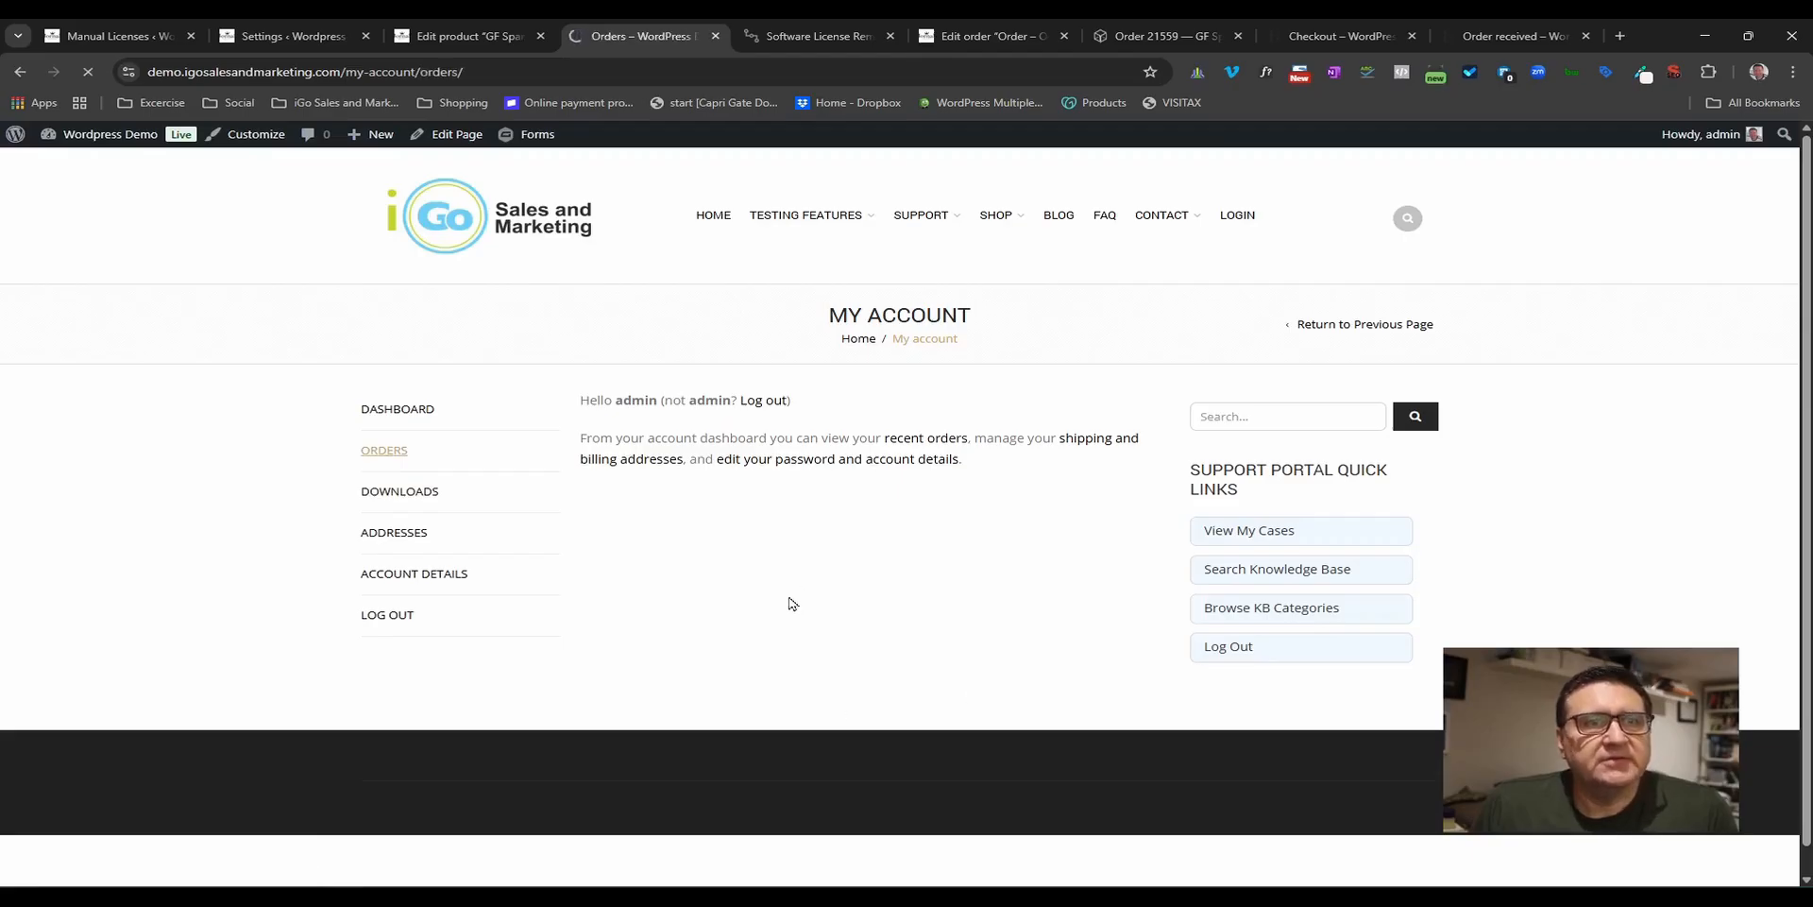
{"action": "left_click", "coordinate": [1109, 470]}
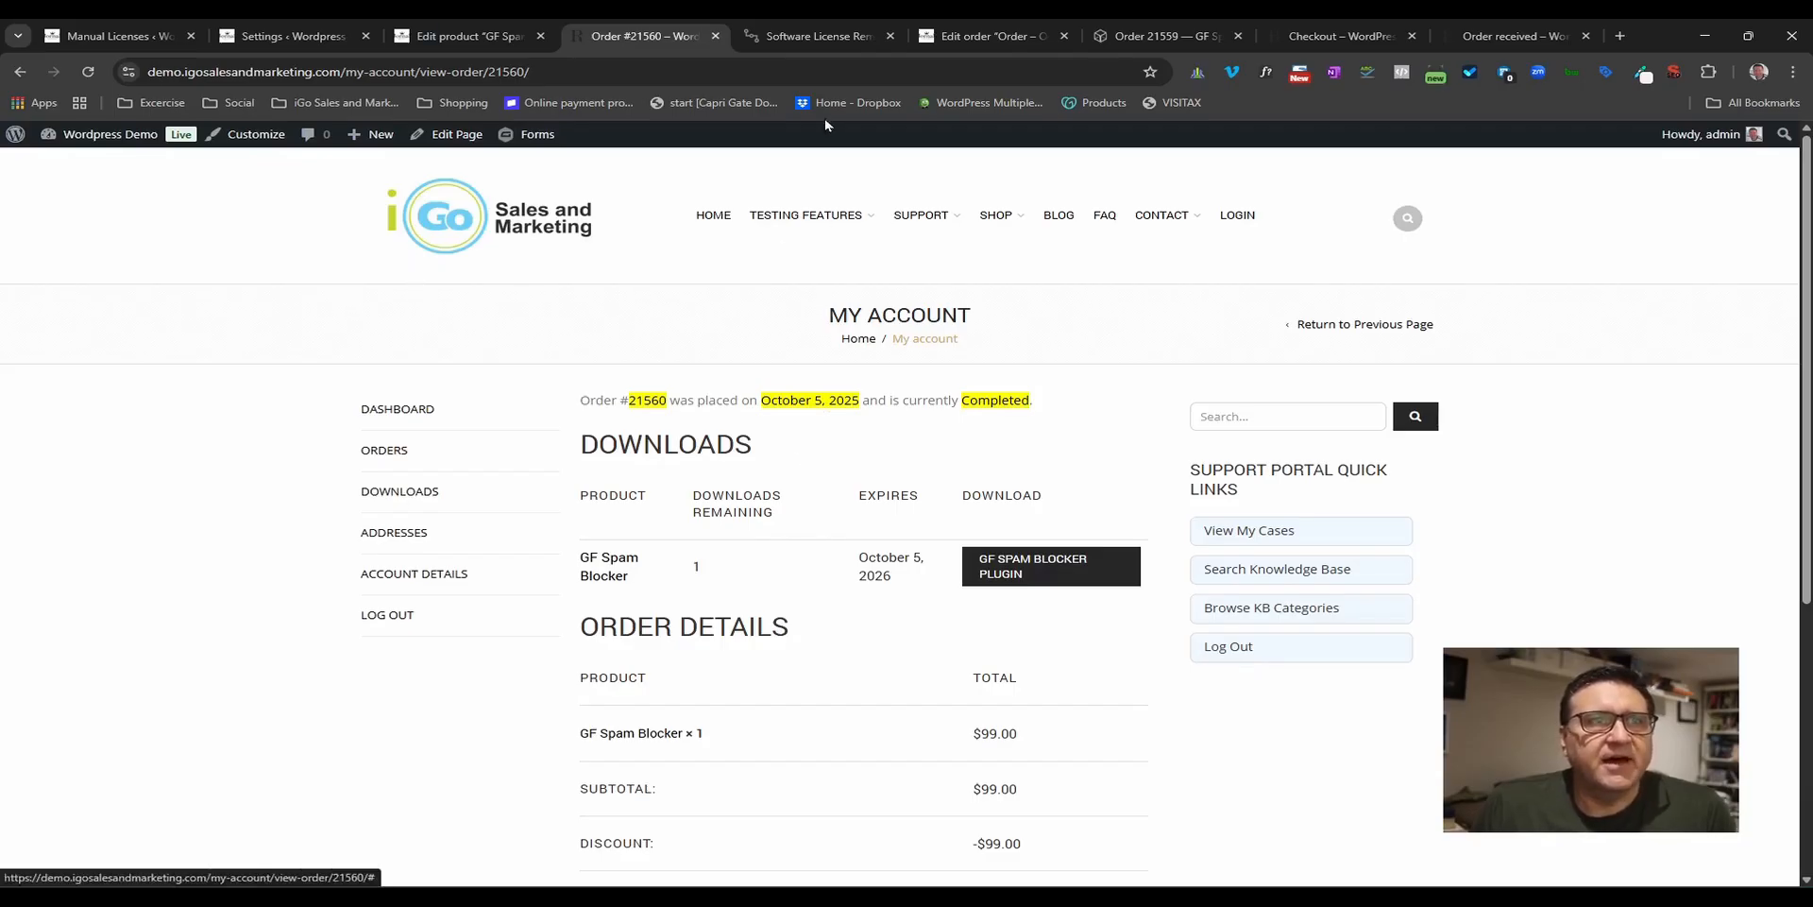
- Switch to SuiteCRM and review the settings, conditions and actions of the Software License Reminder workflow
{"action": "left_click", "coordinate": [810, 28]}
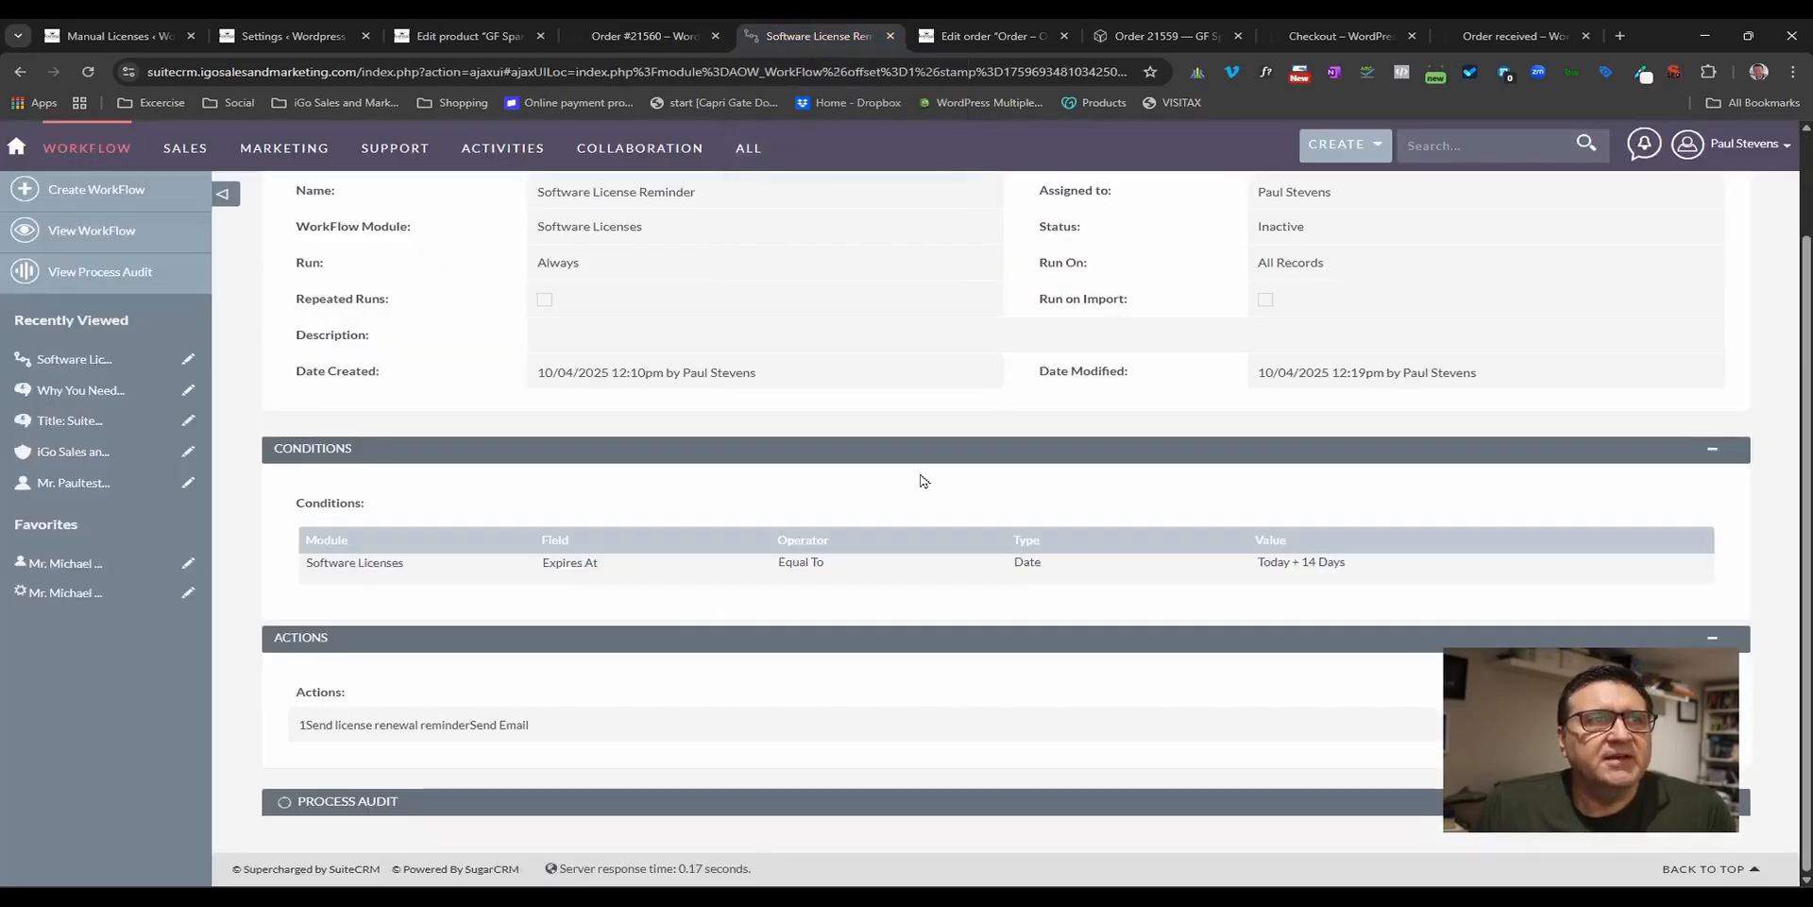
{"action": "scroll", "coordinate": [933, 476], "scroll_direction": "up", "scroll_amount": 2}
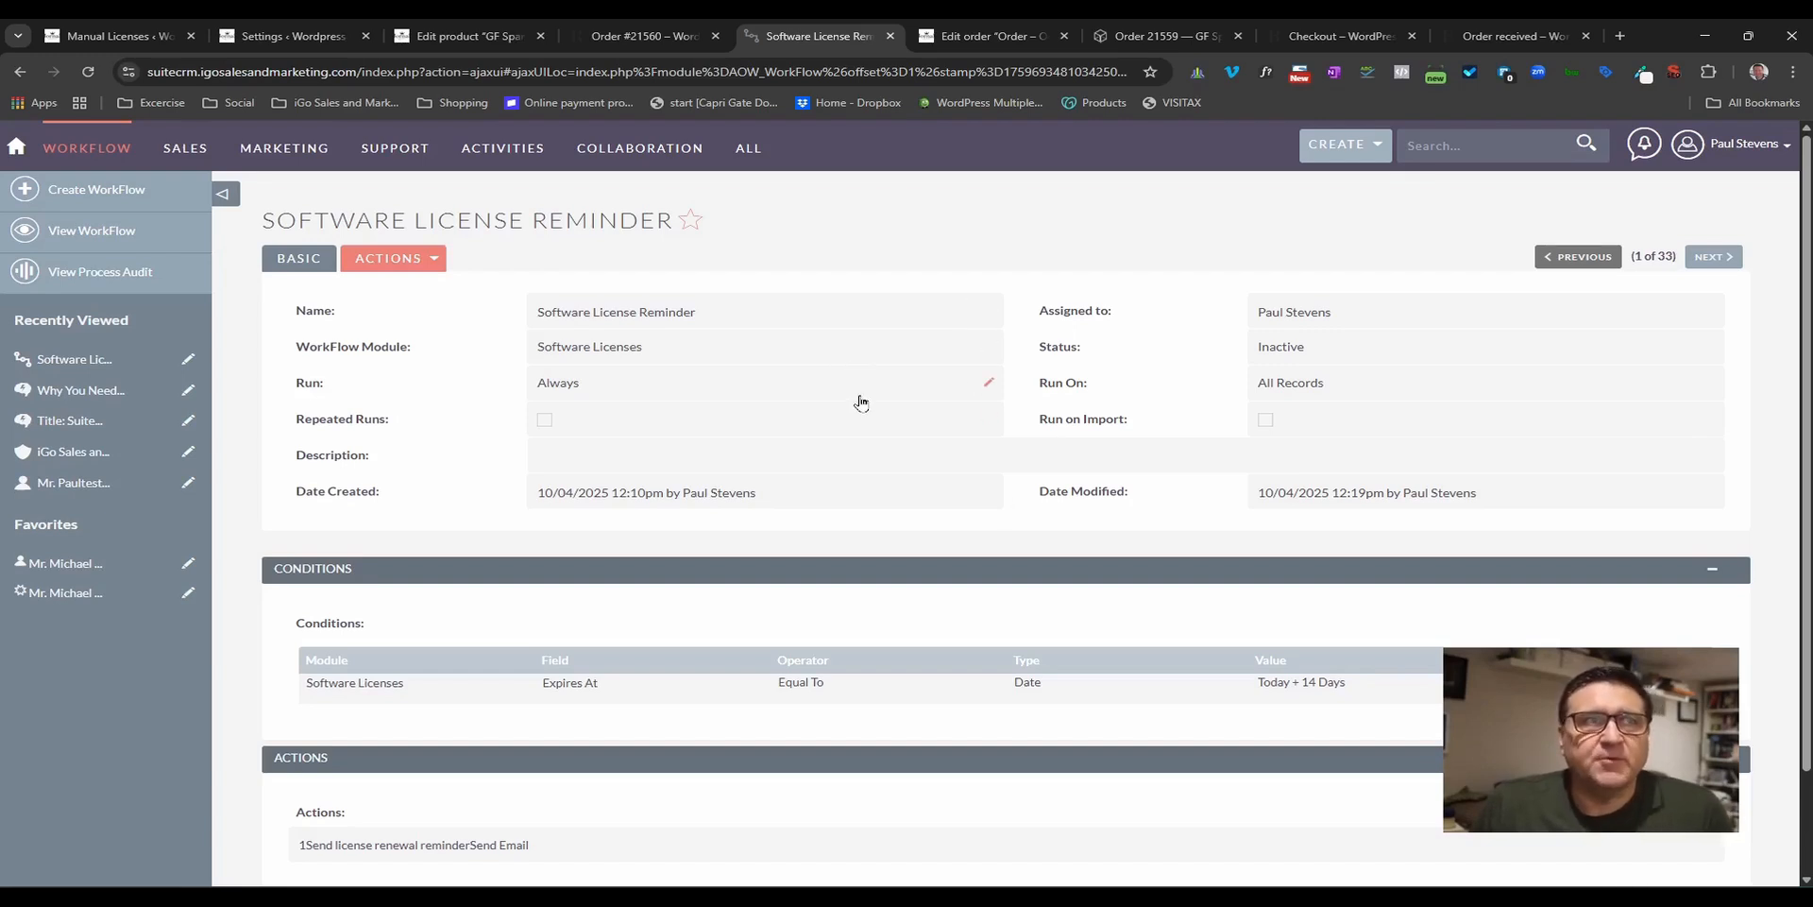
- Return to the WordPress admin, list the WooCommerce orders and open the newest order, the GF Spam Blocker renewal
{"action": "left_click", "coordinate": [460, 36]}
{"action": "key", "text": "Return"}
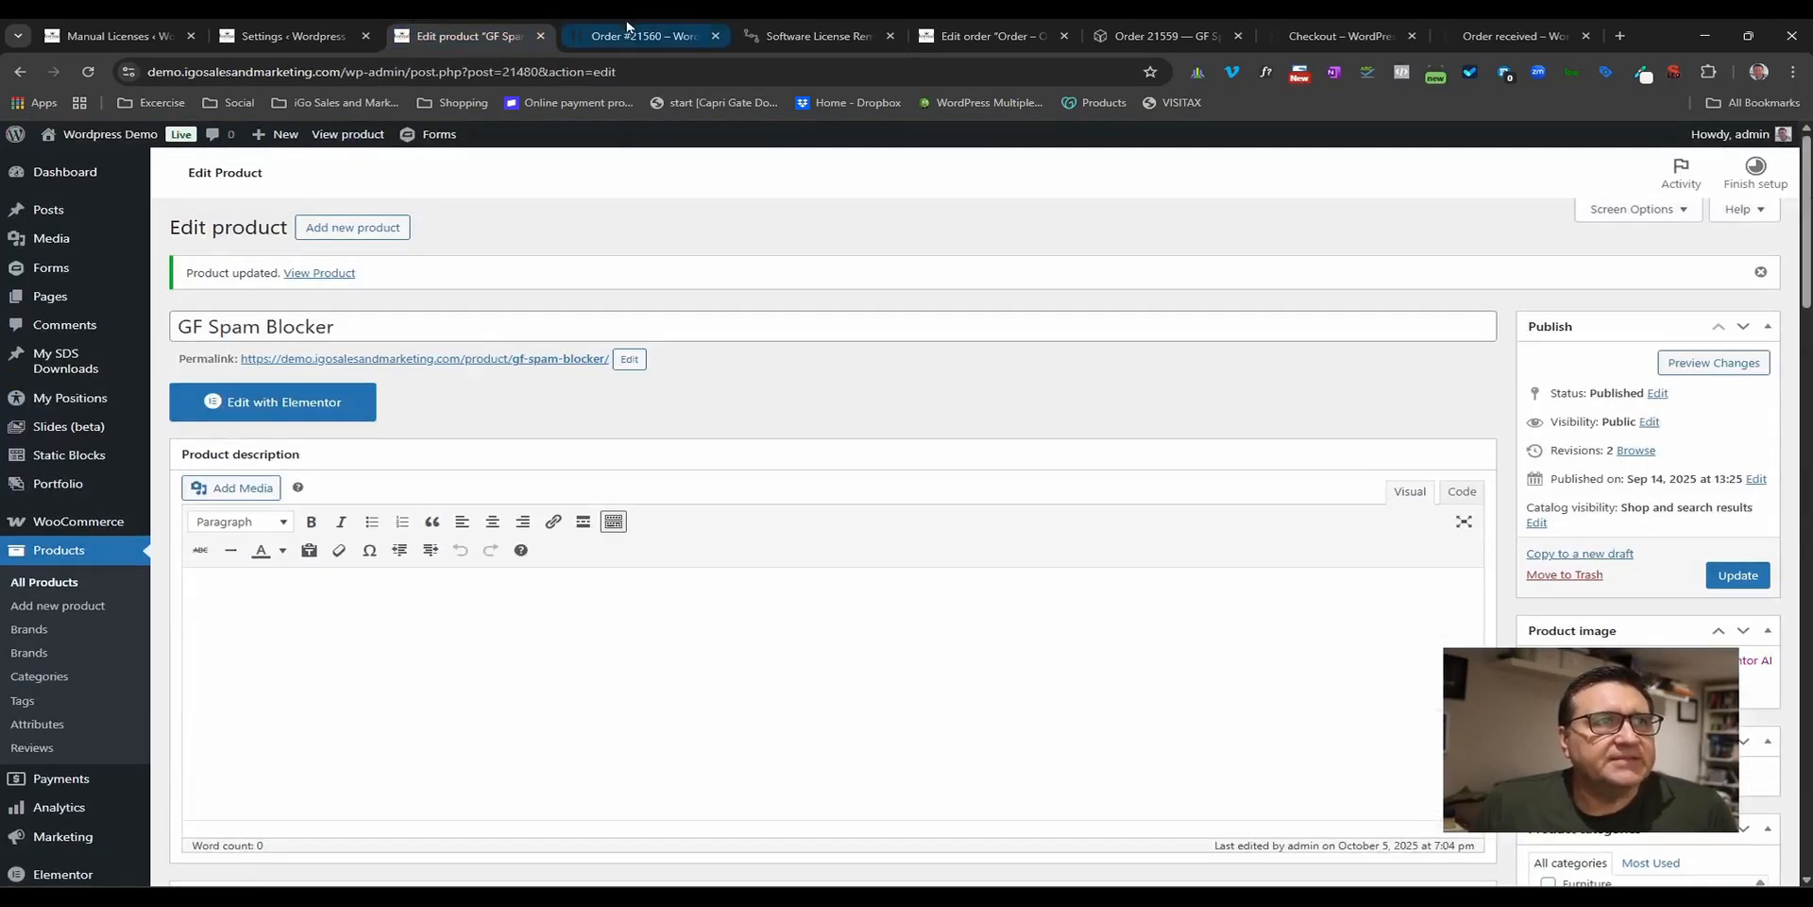
{"action": "left_click", "coordinate": [631, 35]}
{"action": "left_click", "coordinate": [52, 29]}
{"action": "left_click", "coordinate": [233, 28]}
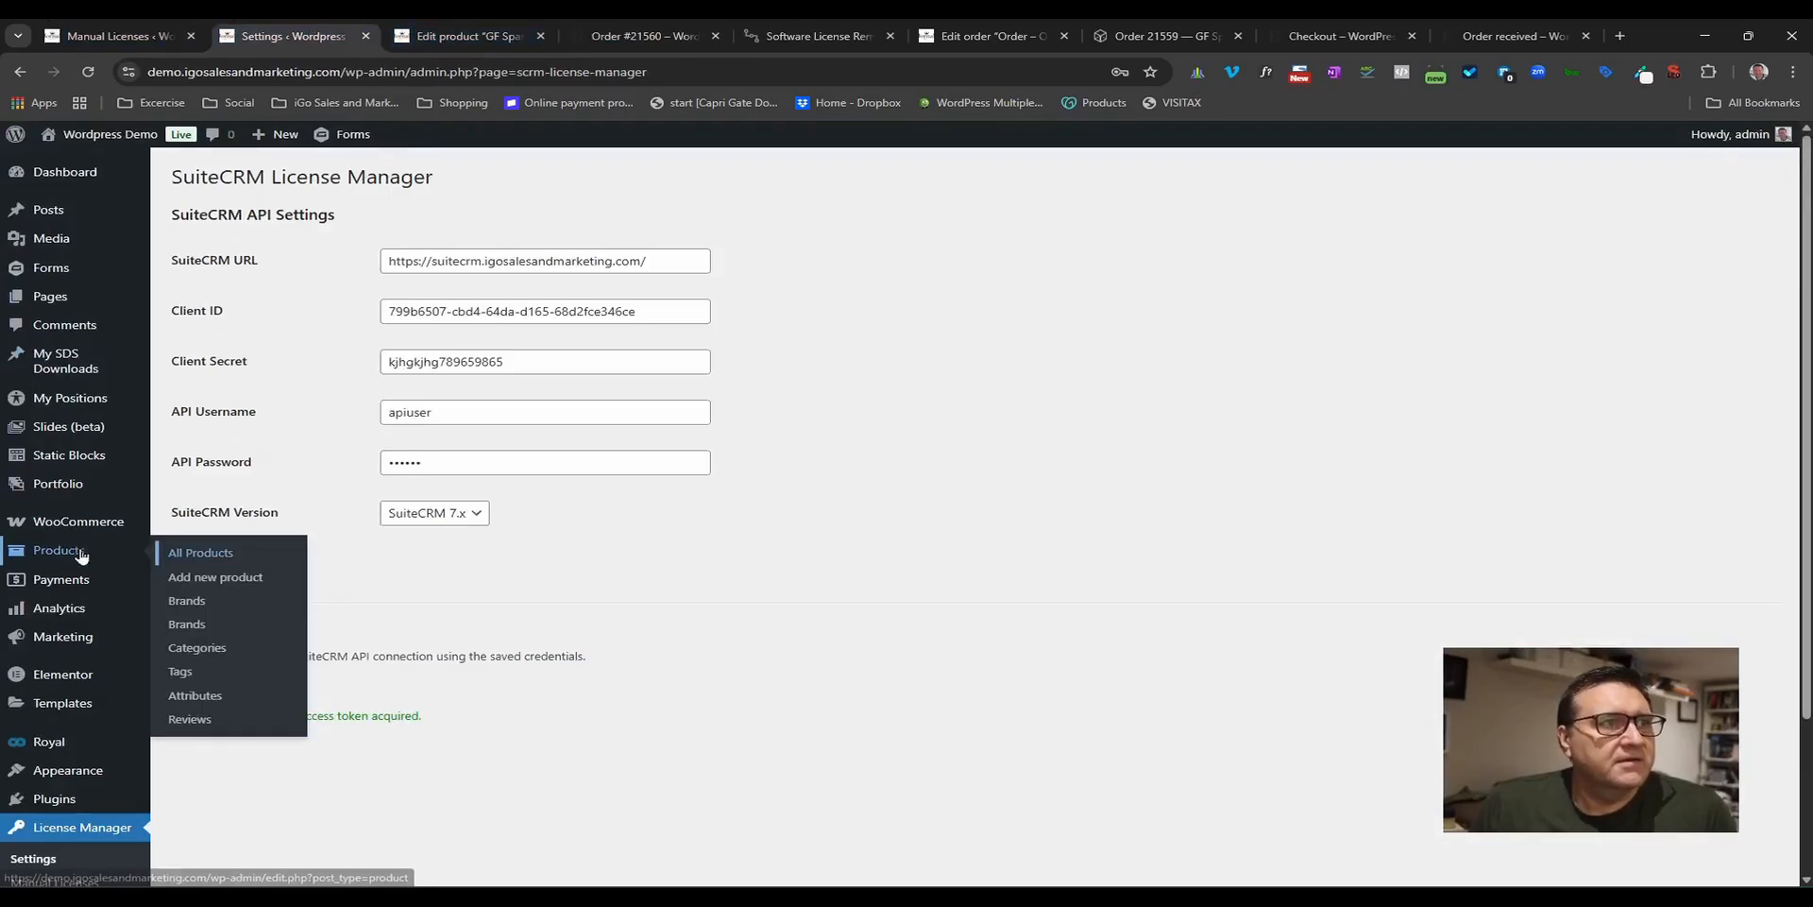
{"action": "mouse_move", "coordinate": [81, 531]}
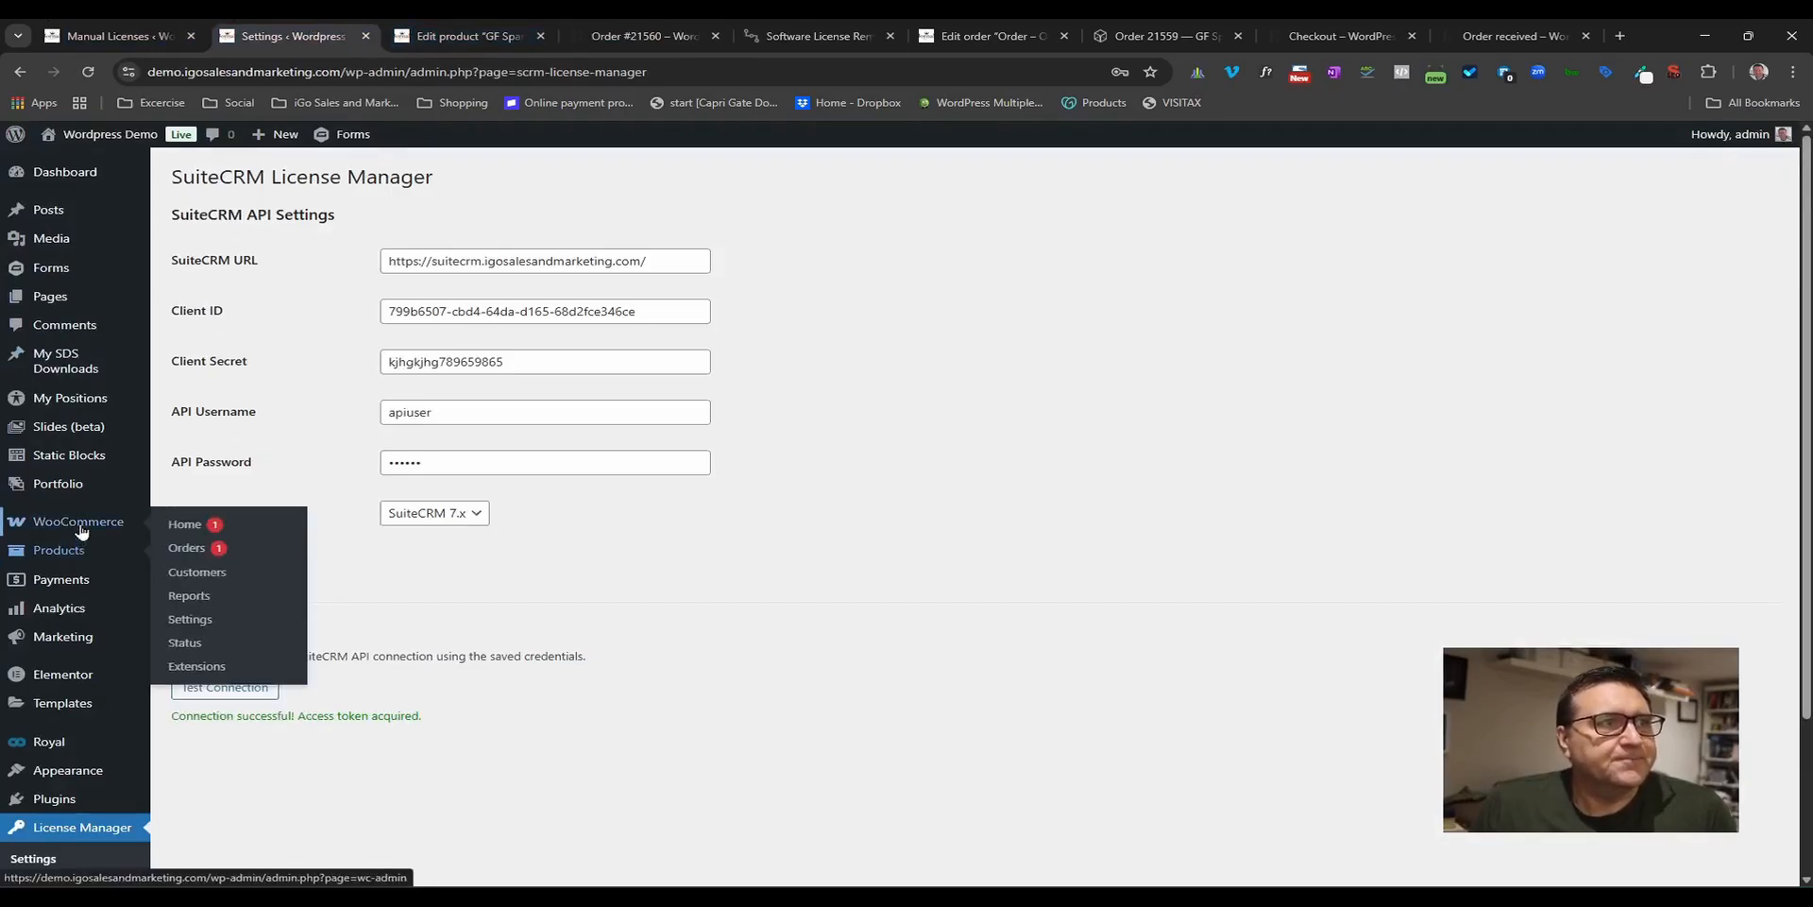
{"action": "left_click", "coordinate": [188, 550]}
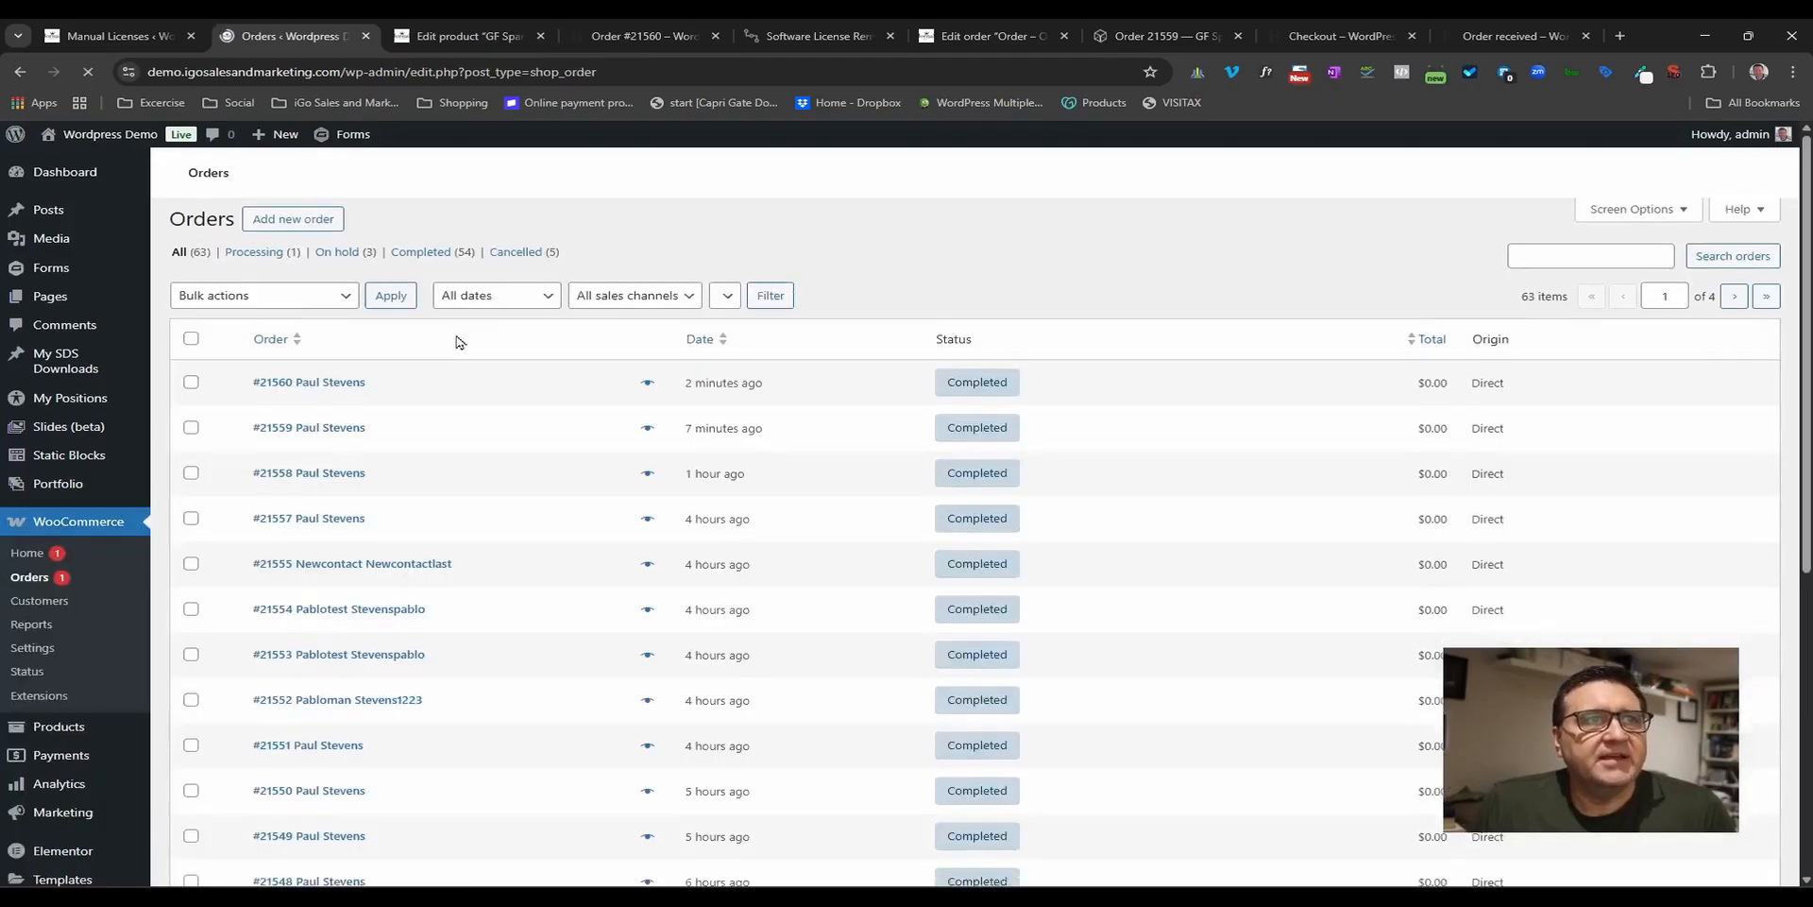
{"action": "left_click", "coordinate": [314, 388]}
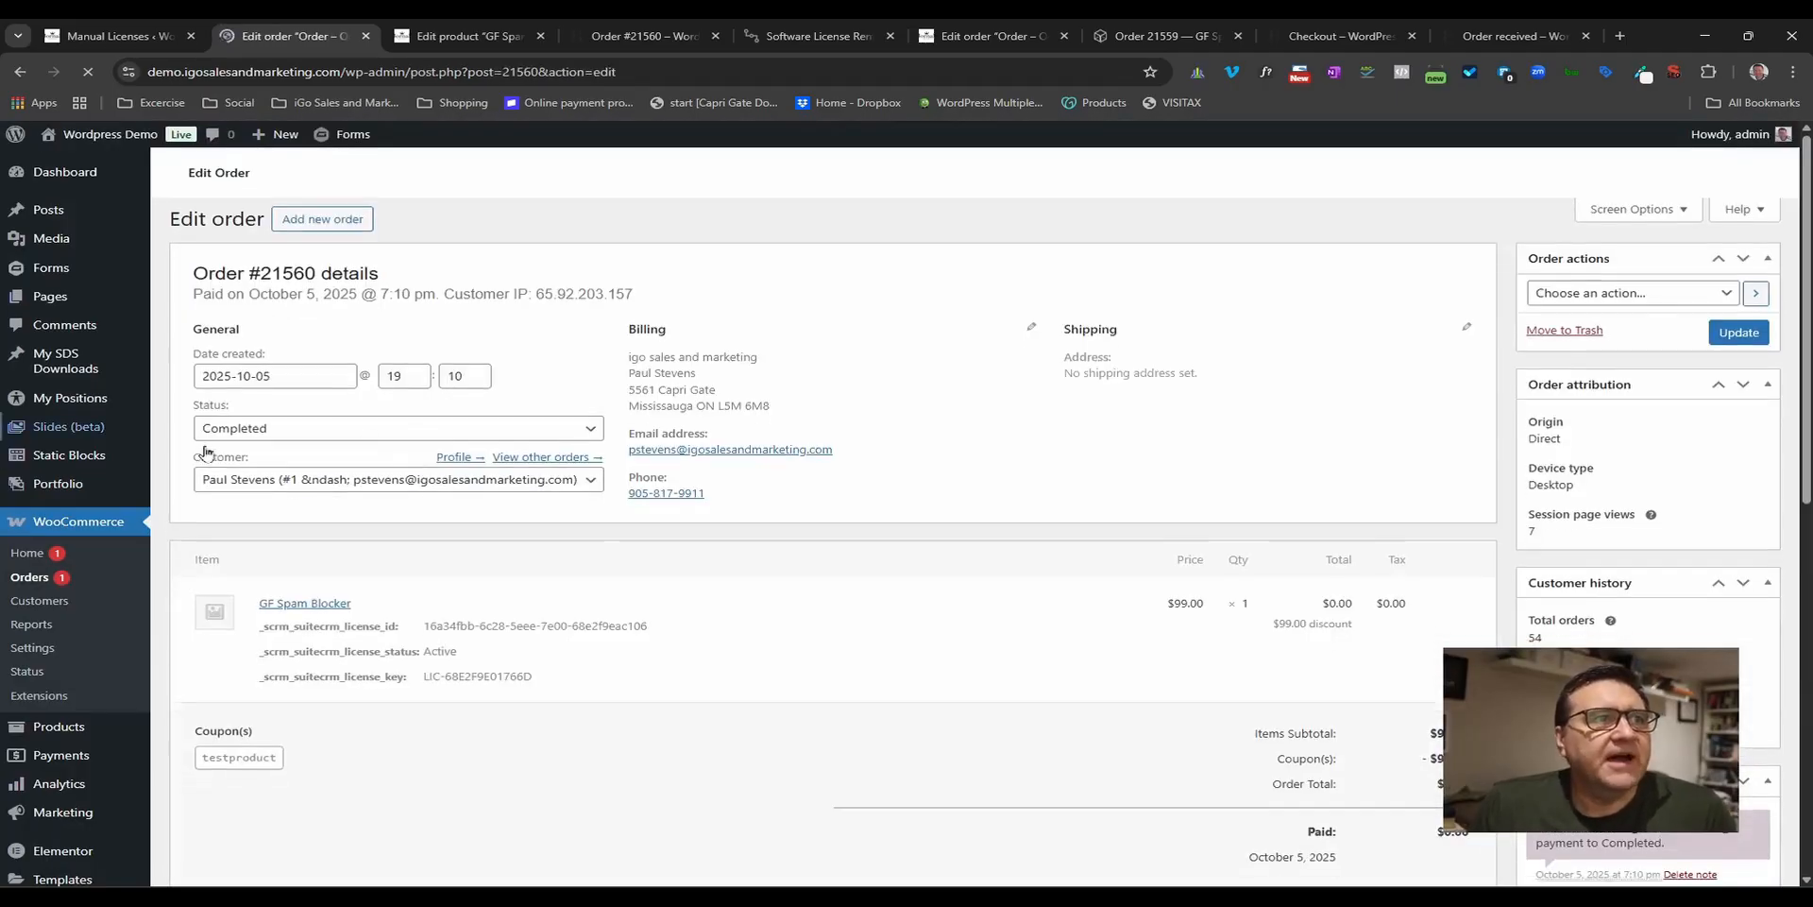
- Set the renewal order's status to Cancelled and save the order
{"action": "left_click", "coordinate": [286, 437]}
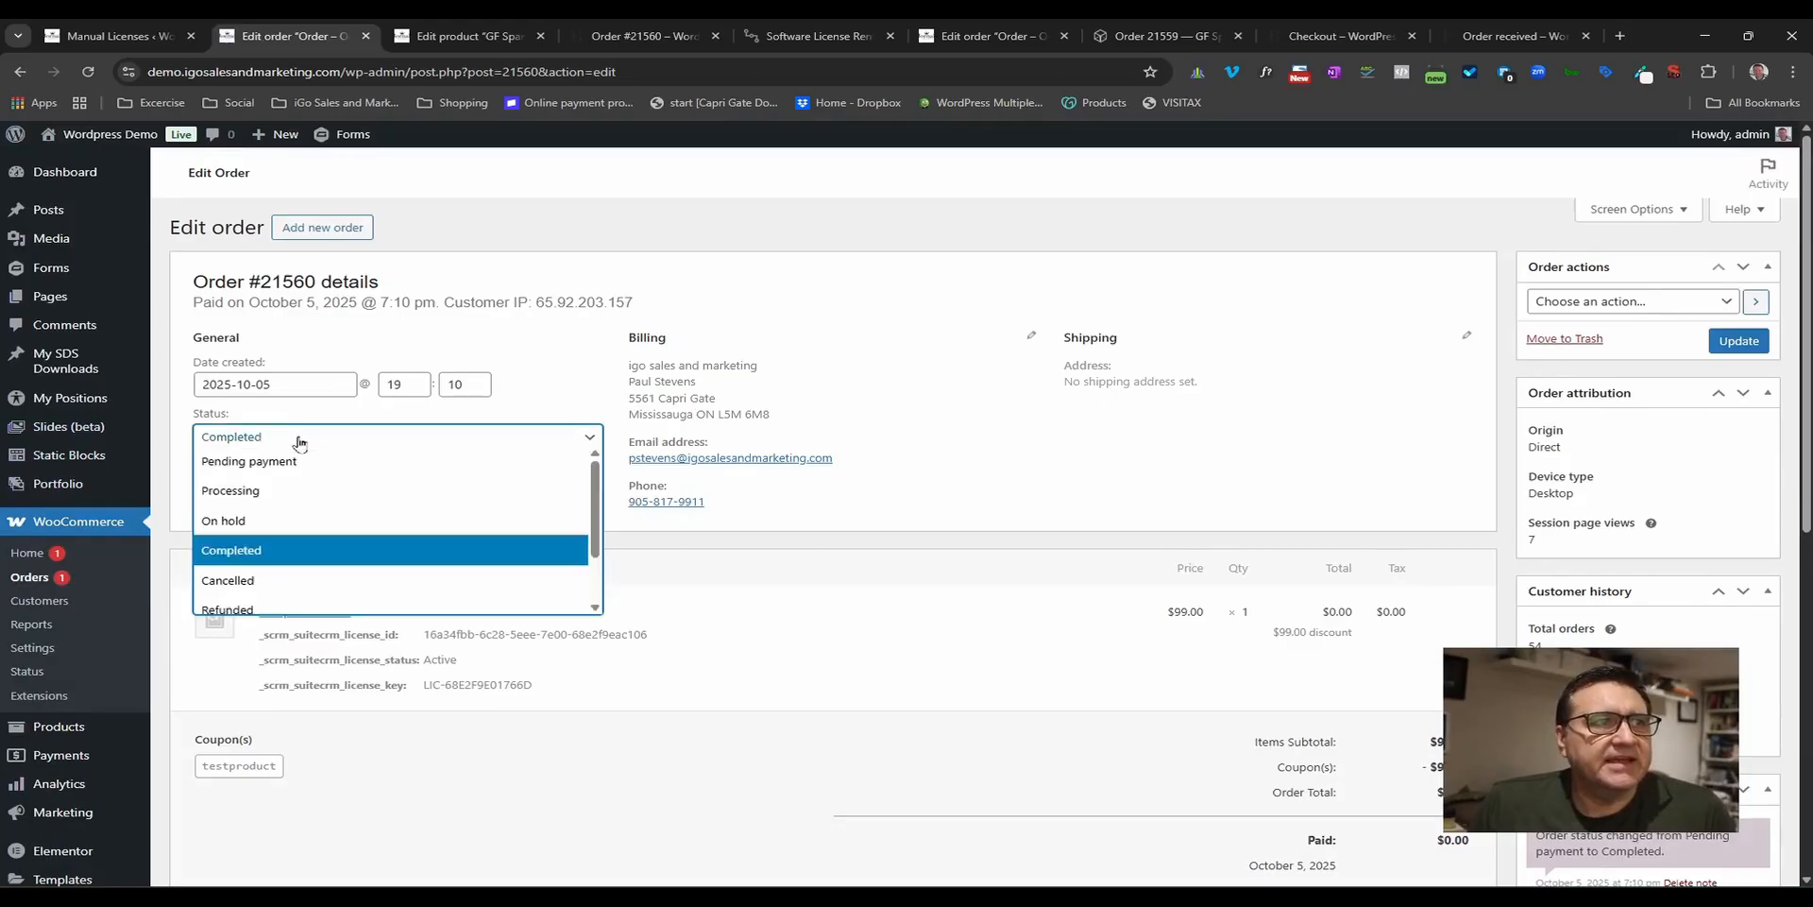
{"action": "left_click", "coordinate": [264, 582]}
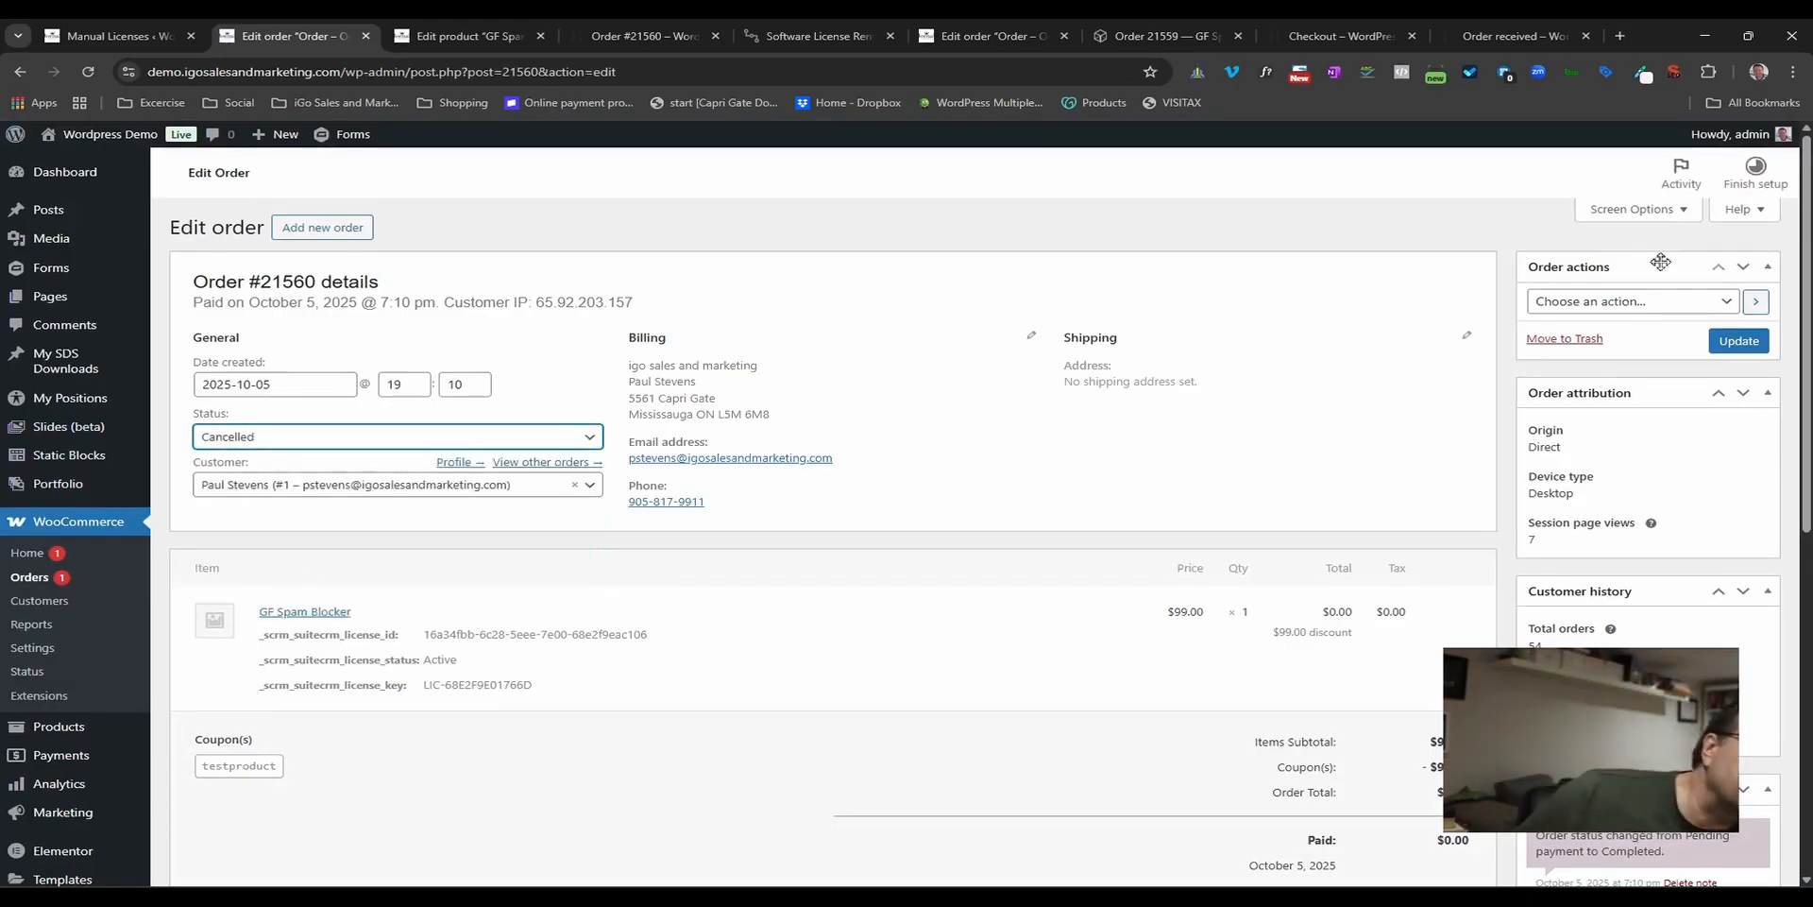
{"action": "left_click", "coordinate": [1738, 340]}
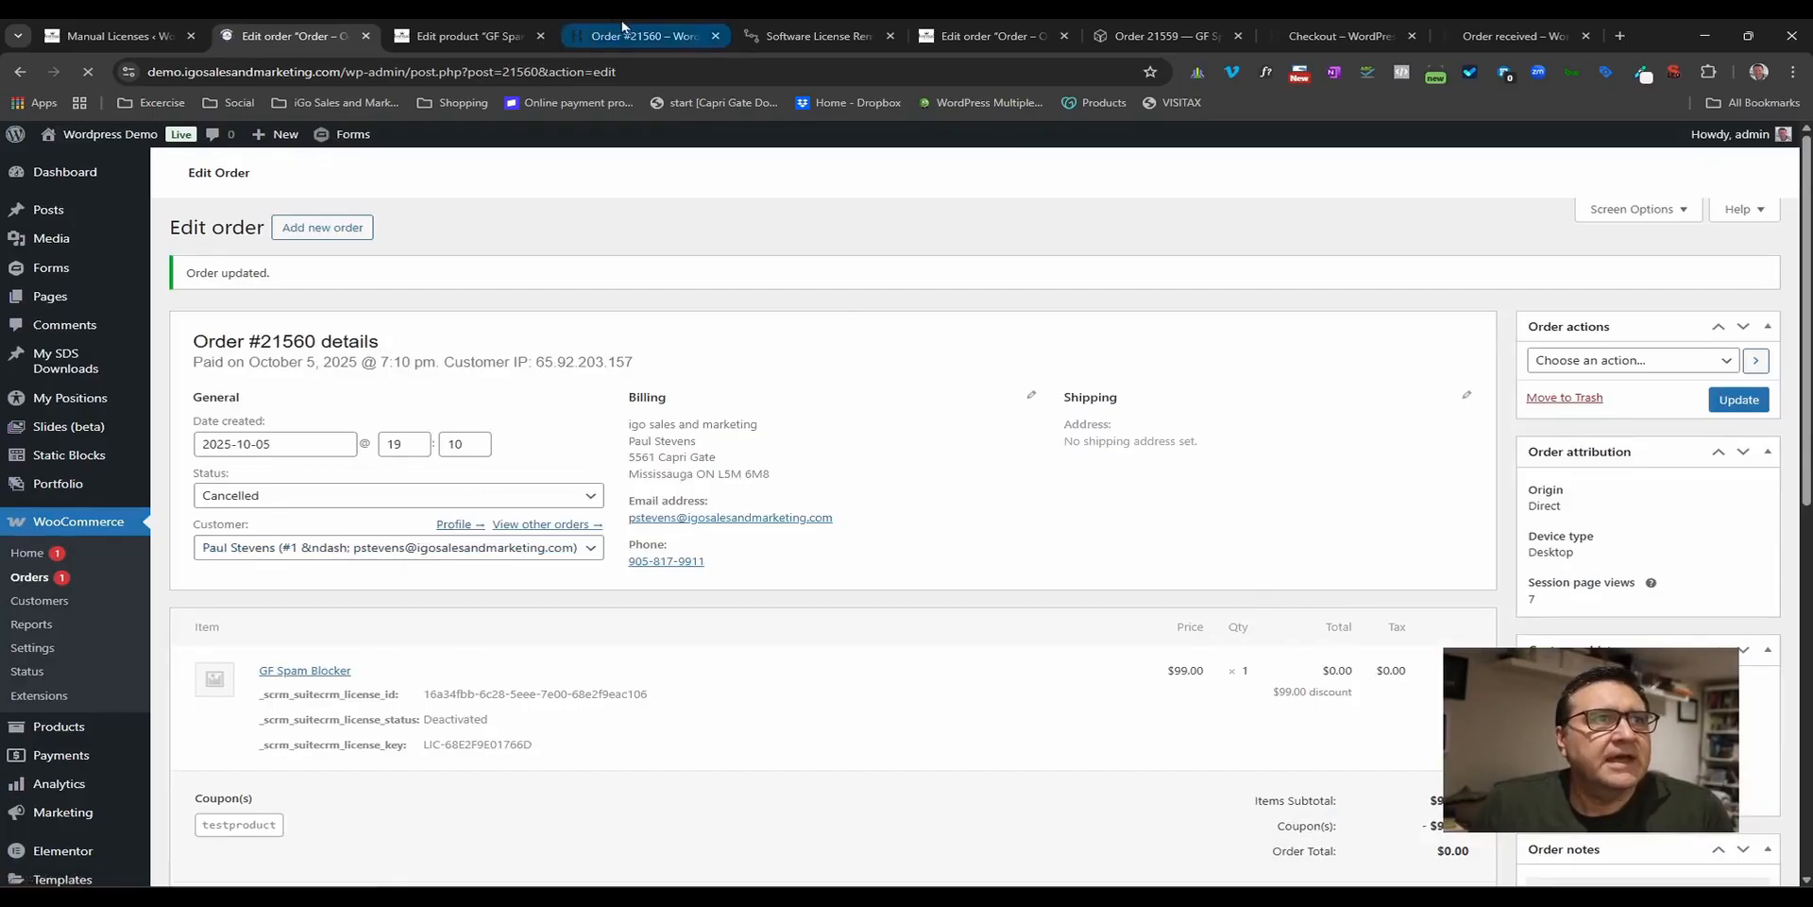
- Switch to the GF Spam Blocker license record in SuiteCRM and reload it to check the effect of the cancellation
{"action": "left_click", "coordinate": [621, 35]}
{"action": "left_click", "coordinate": [1001, 35]}
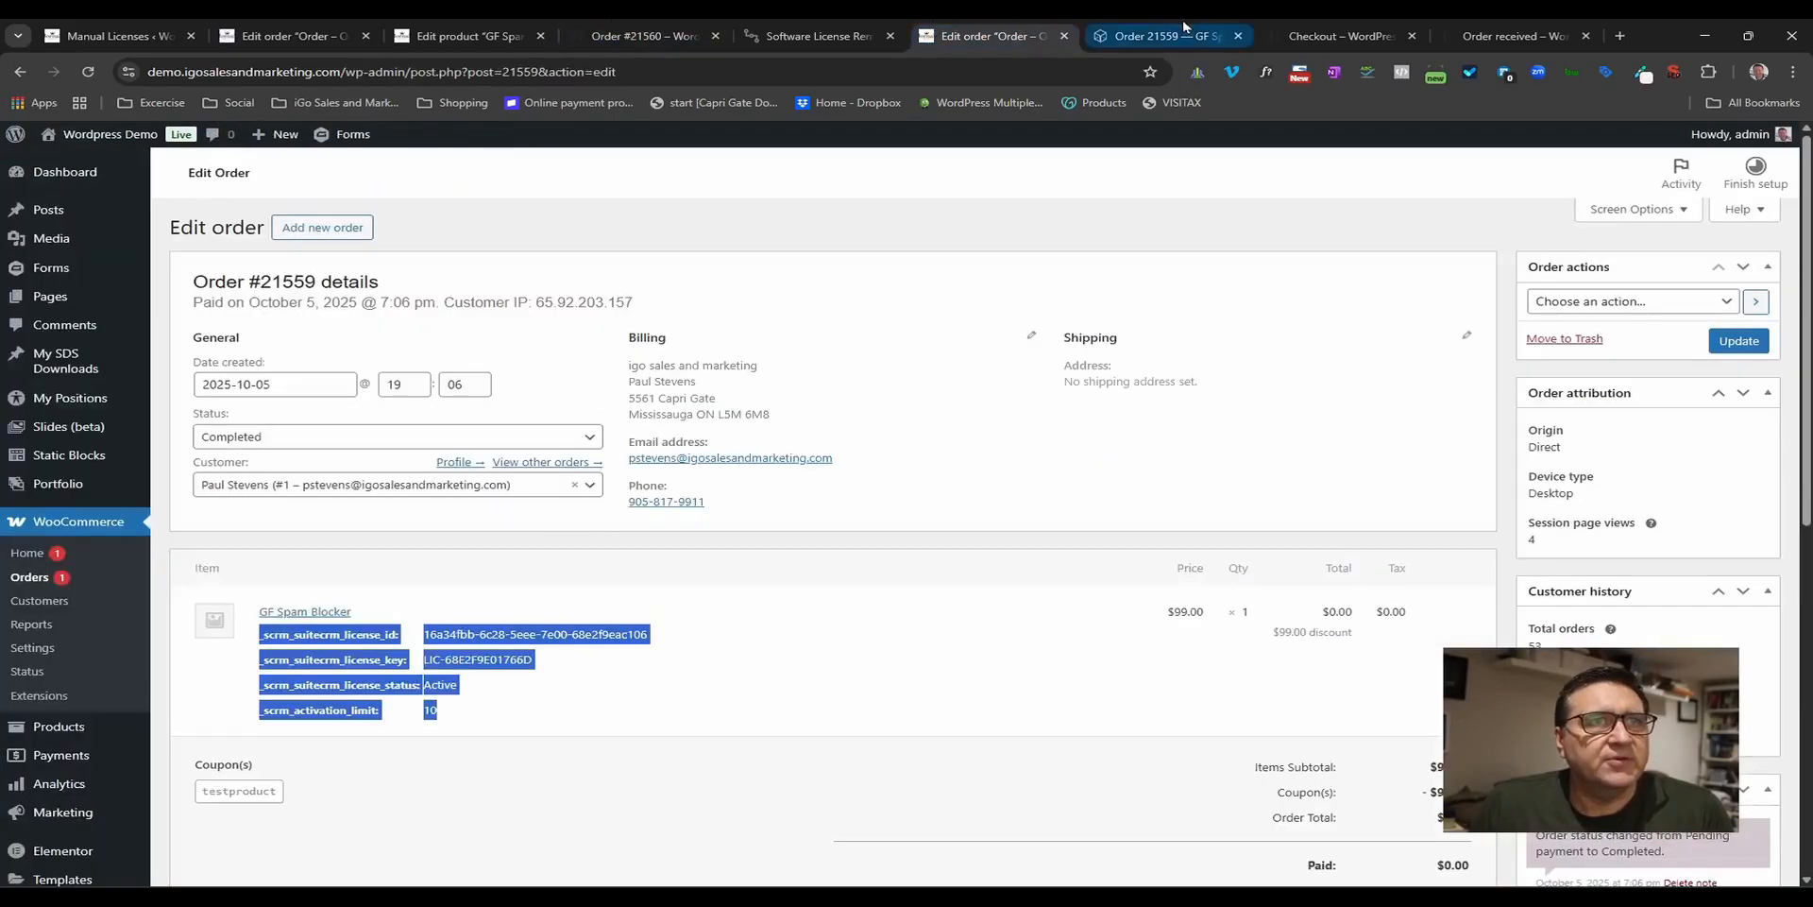
{"action": "left_click", "coordinate": [1185, 28]}
{"action": "left_click", "coordinate": [88, 74]}
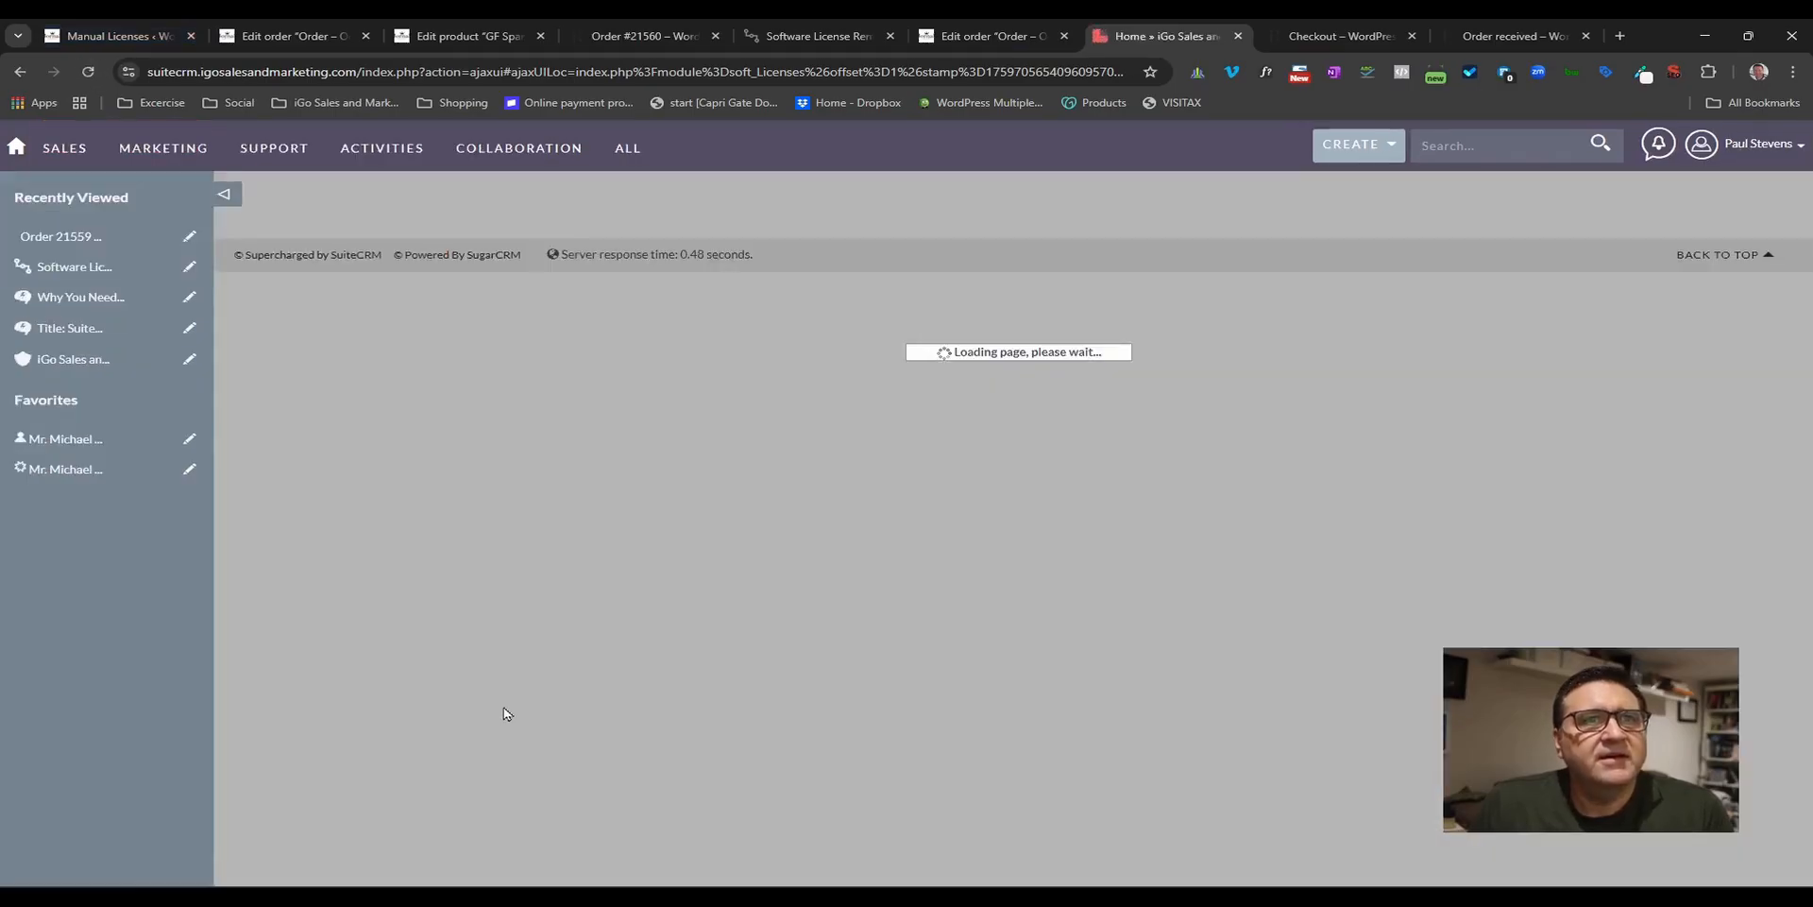